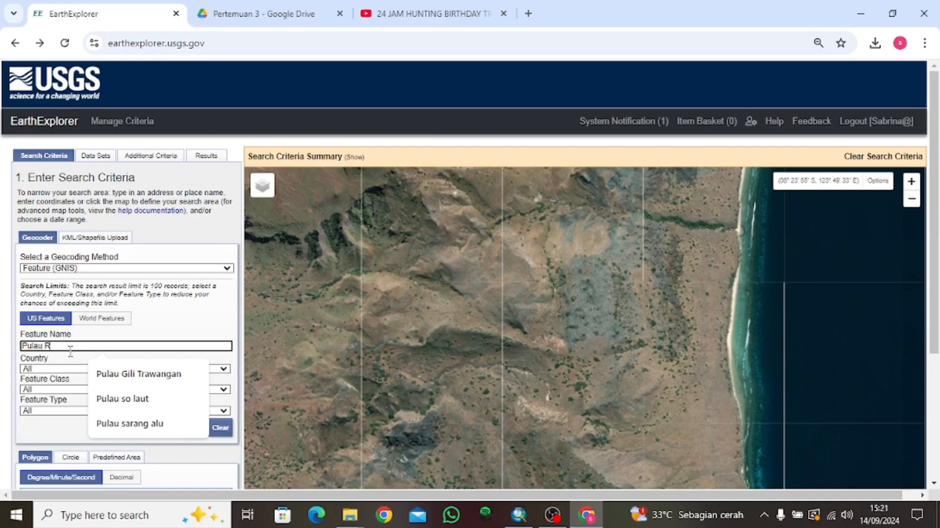
Enter Pulau Rusa as the feature name in the EarthExplorer search criteria.
{"action": "type", "text": "usa"}
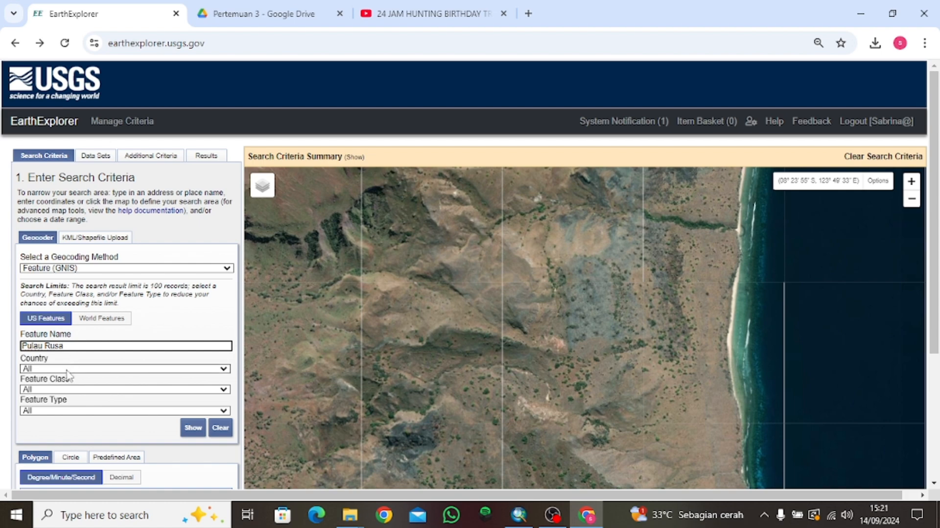
Choose INDONESIA as the country, show matches, and add the first Pulau Rusa result's coordinates.
{"action": "left_click", "coordinate": [67, 370]}
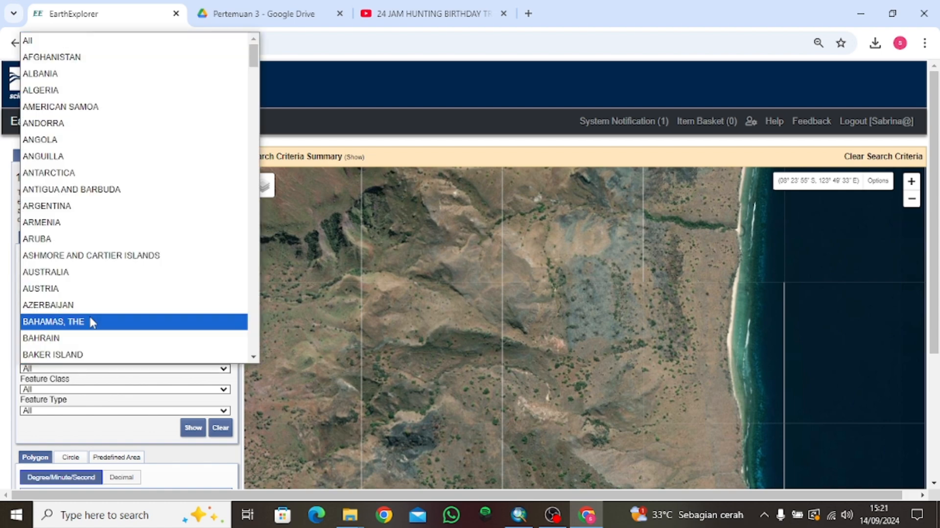
{"action": "scroll", "coordinate": [90, 319], "scroll_direction": "down", "scroll_amount": 20}
{"action": "left_click", "coordinate": [58, 342]}
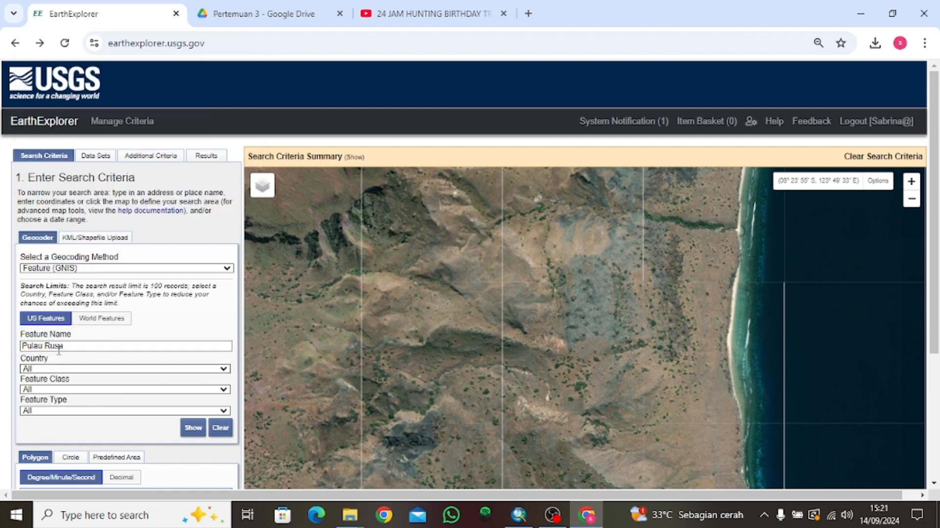
{"action": "left_click", "coordinate": [191, 427]}
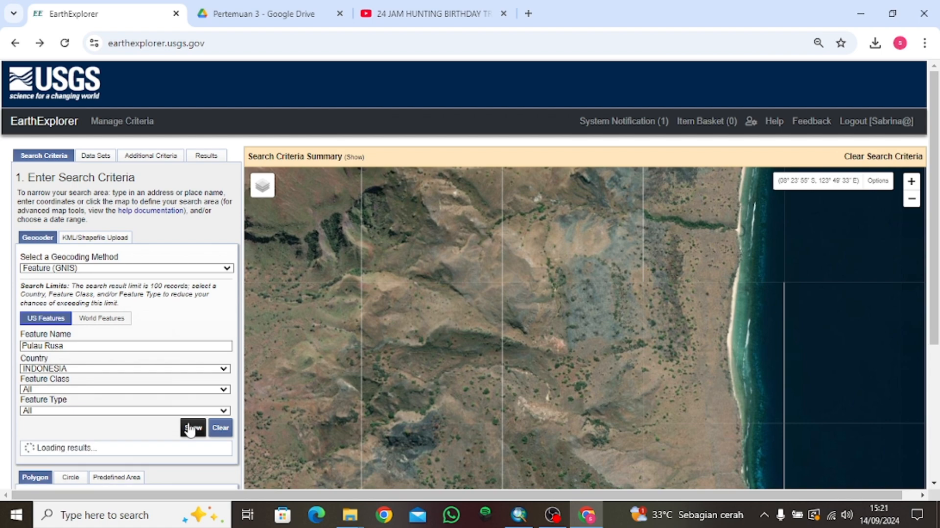
{"action": "scroll", "coordinate": [191, 429], "scroll_direction": "down", "scroll_amount": 1}
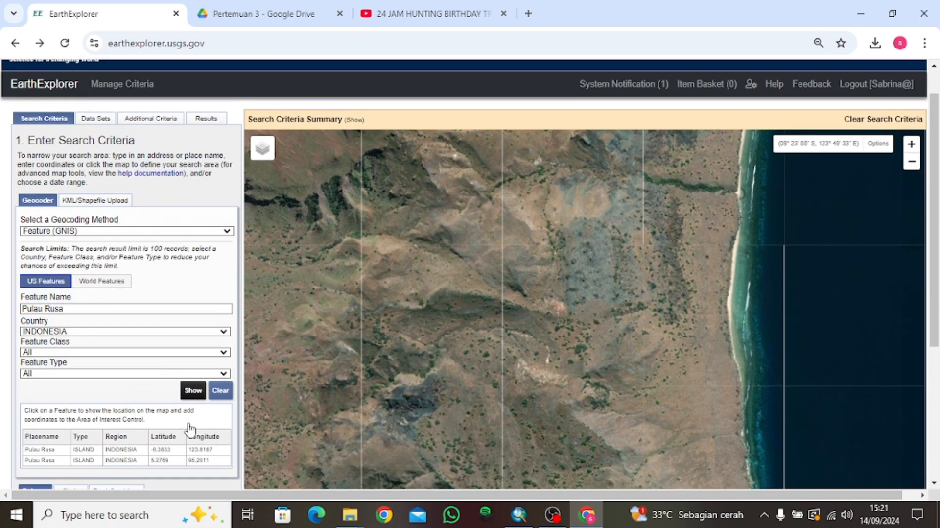
{"action": "left_click", "coordinate": [51, 449]}
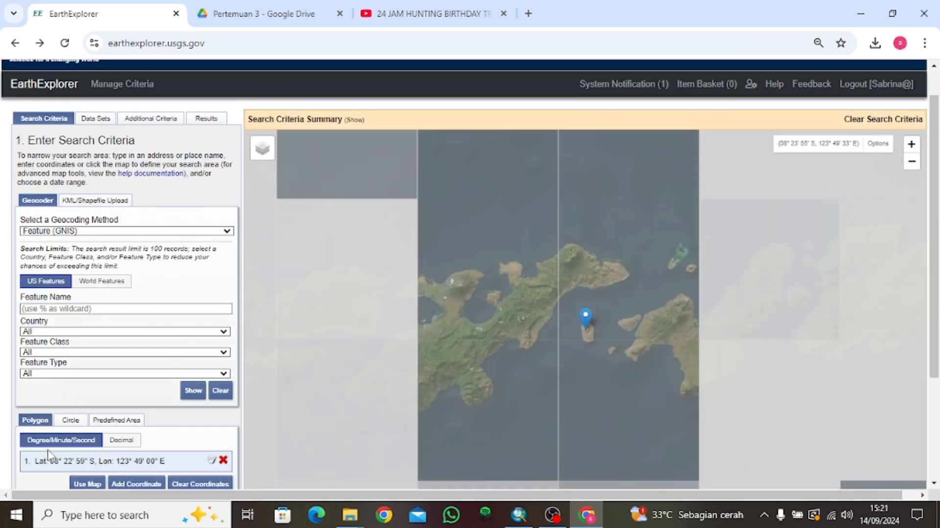
{"action": "scroll", "coordinate": [121, 414], "scroll_direction": "down", "scroll_amount": 2}
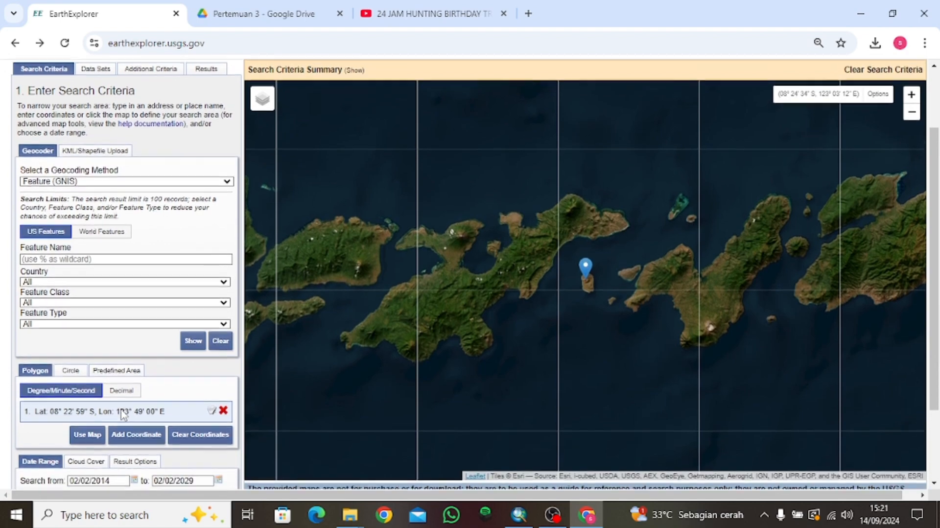
{"action": "scroll", "coordinate": [123, 414], "scroll_direction": "down", "scroll_amount": 2}
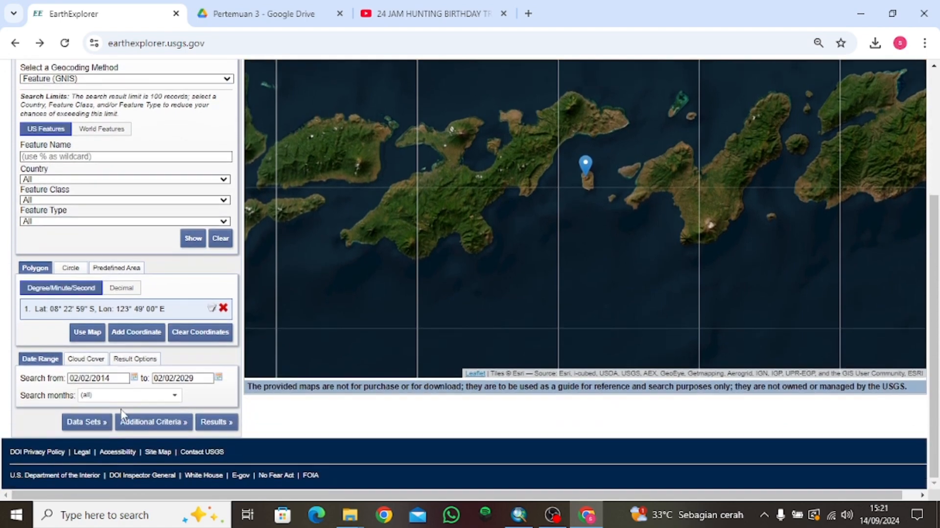
List Landsat results and overlay the 2024-09-11 scene footprint, centred on Pulau Rusa.
{"action": "left_click", "coordinate": [213, 424]}
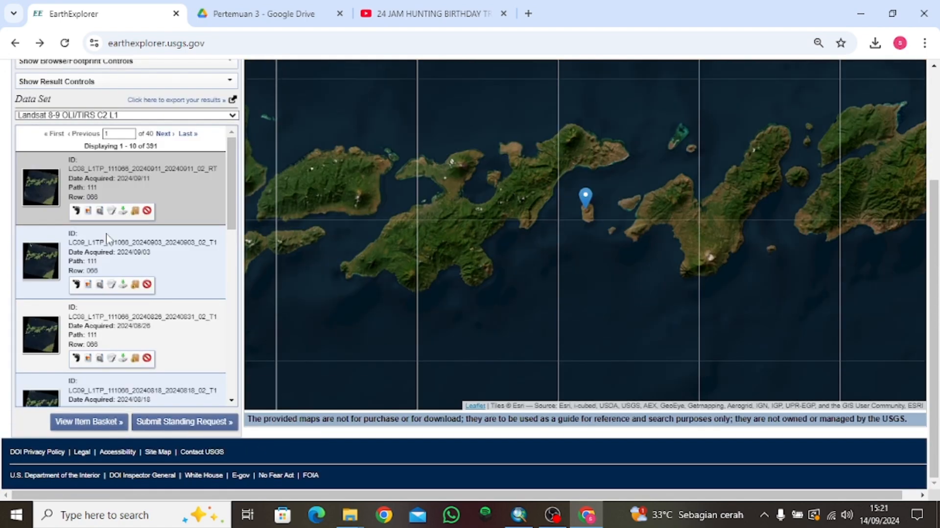
{"action": "left_click", "coordinate": [89, 211]}
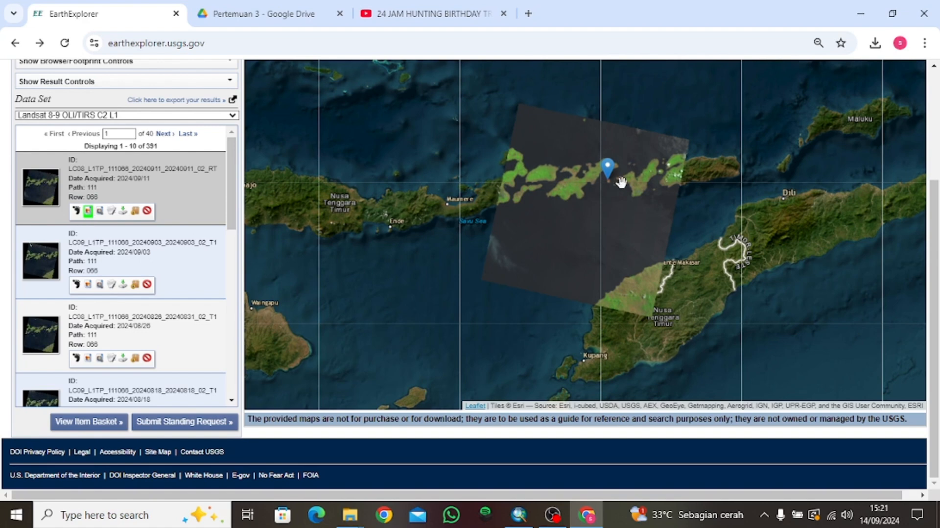
{"action": "scroll", "coordinate": [622, 182], "scroll_direction": "up", "scroll_amount": 3}
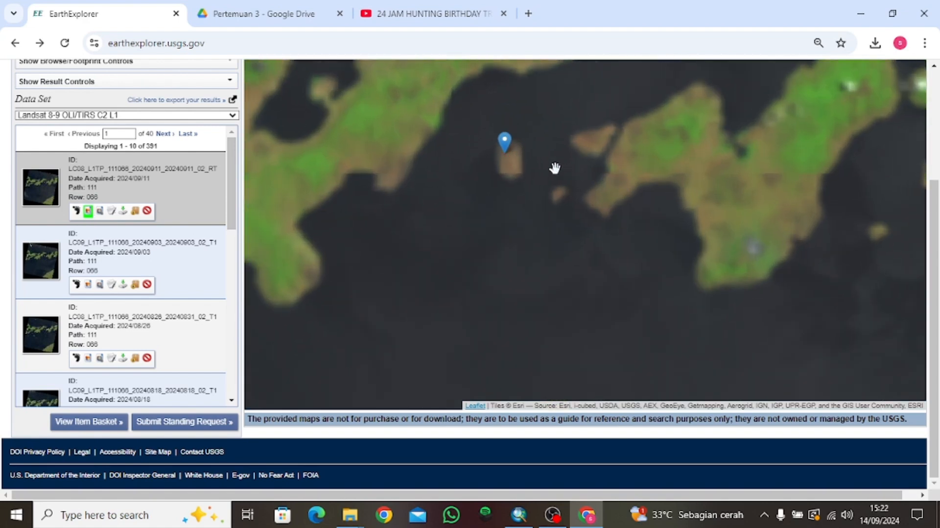
{"action": "scroll", "coordinate": [554, 168], "scroll_direction": "up", "scroll_amount": 2}
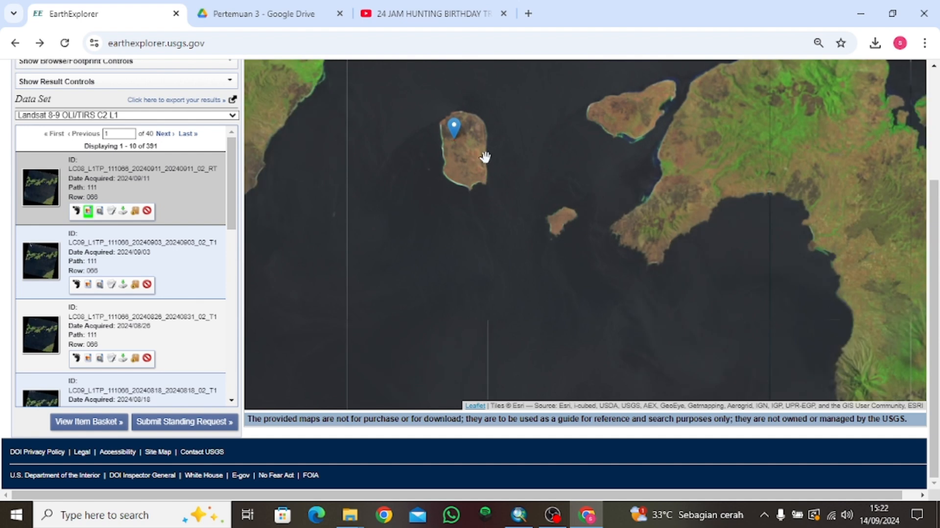
{"action": "left_click_drag", "start_coordinate": [485, 152], "coordinate": [501, 185]}
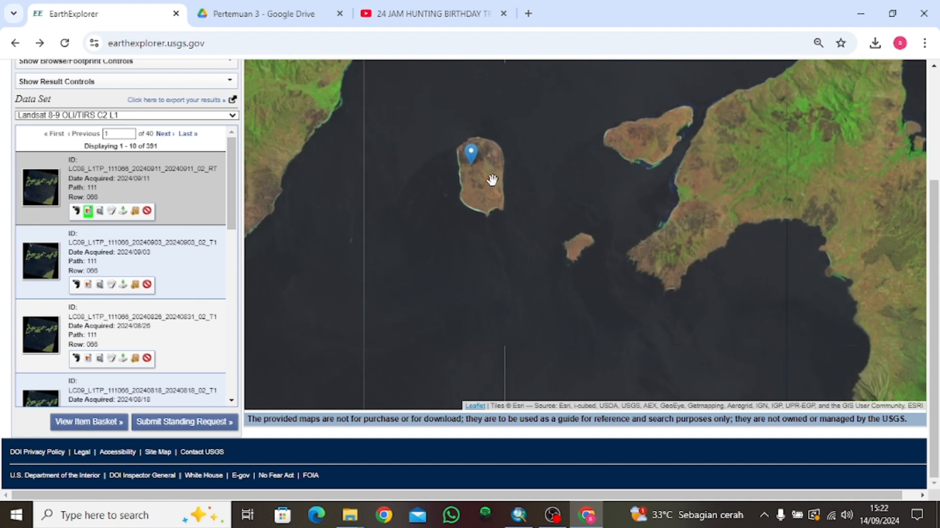
Download the full 907.99 MiB Level-1 product bundle for the 2024-09-11 scene.
{"action": "left_click", "coordinate": [124, 216]}
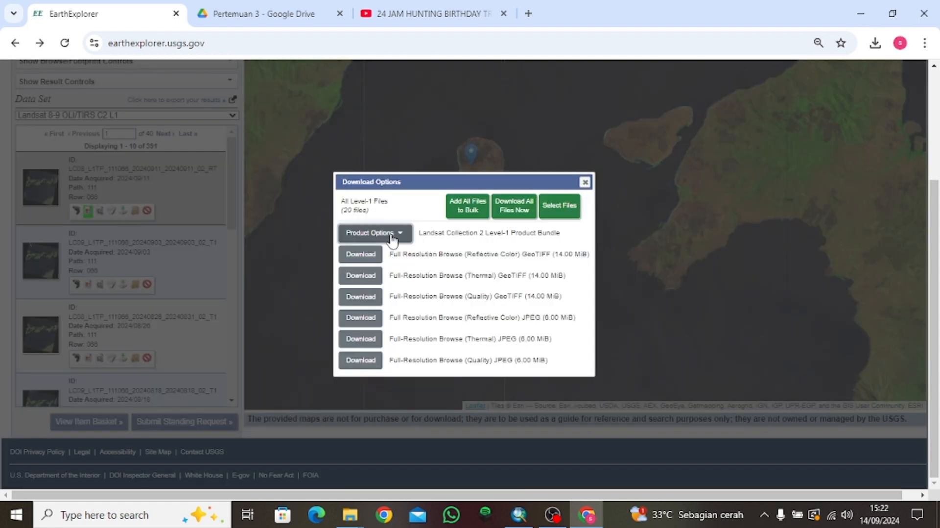
{"action": "left_click", "coordinate": [373, 233]}
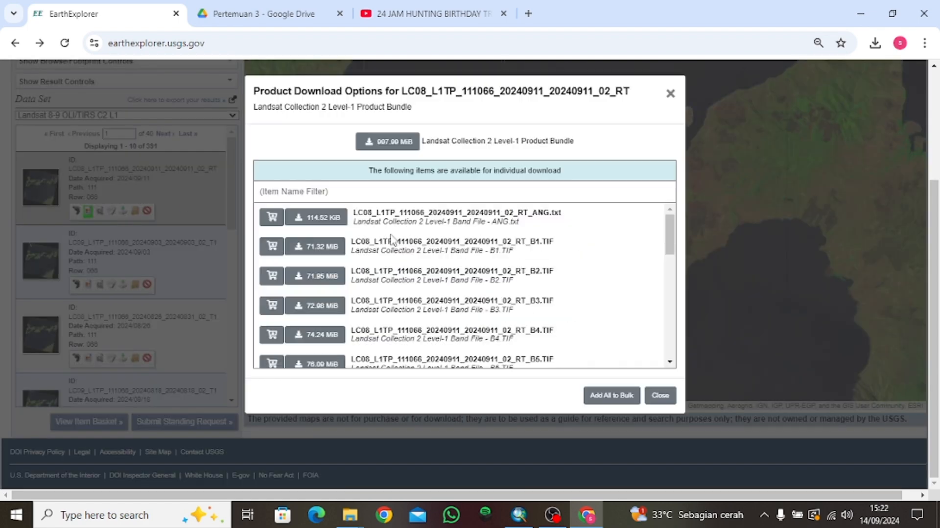
{"action": "left_click", "coordinate": [388, 143]}
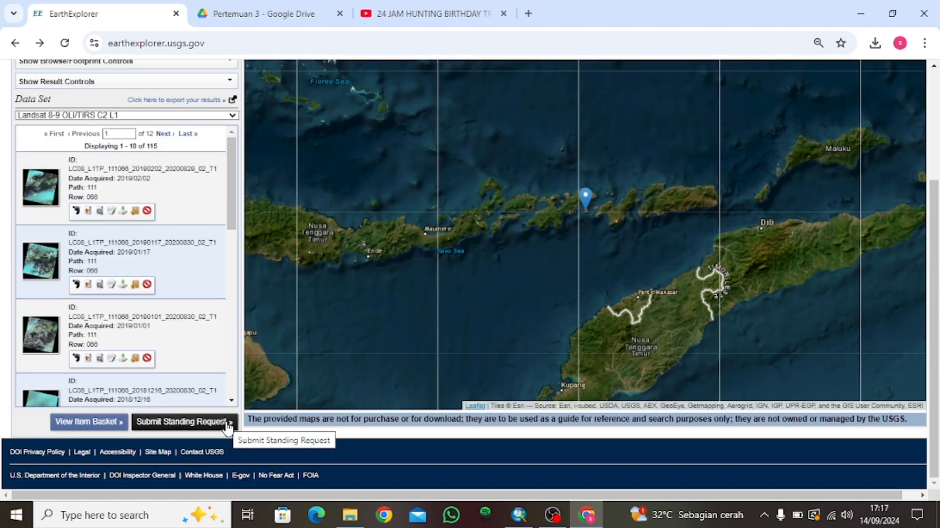
Overlay the 2019-02-02 scene footprint and bring the island into view.
{"action": "left_click", "coordinate": [89, 211]}
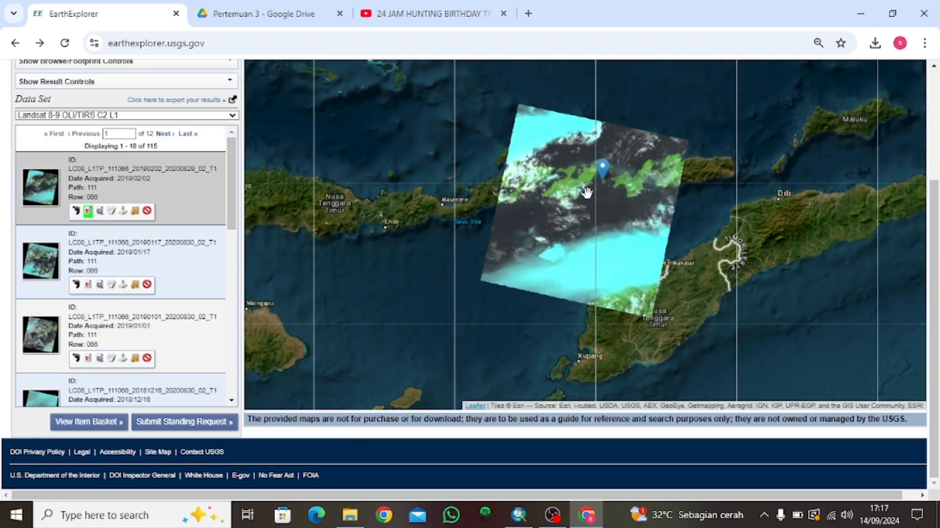
{"action": "scroll", "coordinate": [614, 186], "scroll_direction": "up", "scroll_amount": 3}
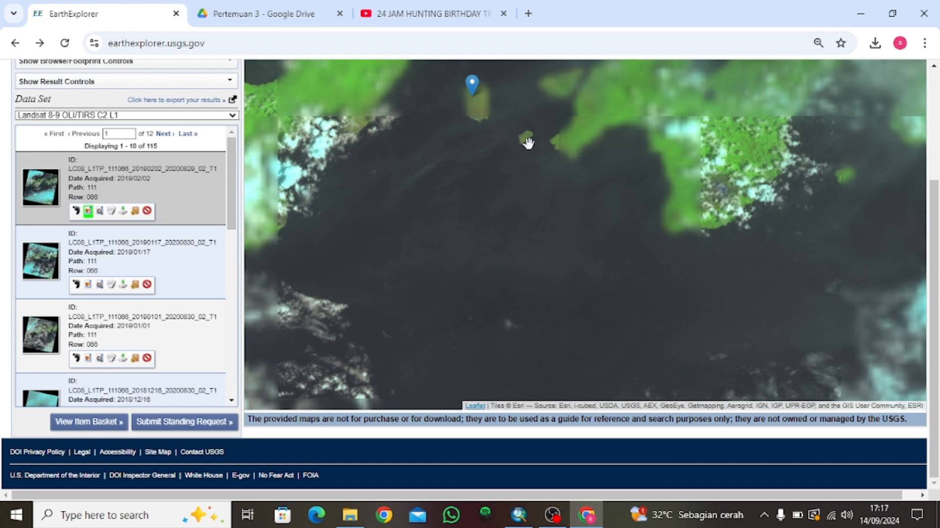
{"action": "left_click_drag", "start_coordinate": [527, 141], "coordinate": [548, 248]}
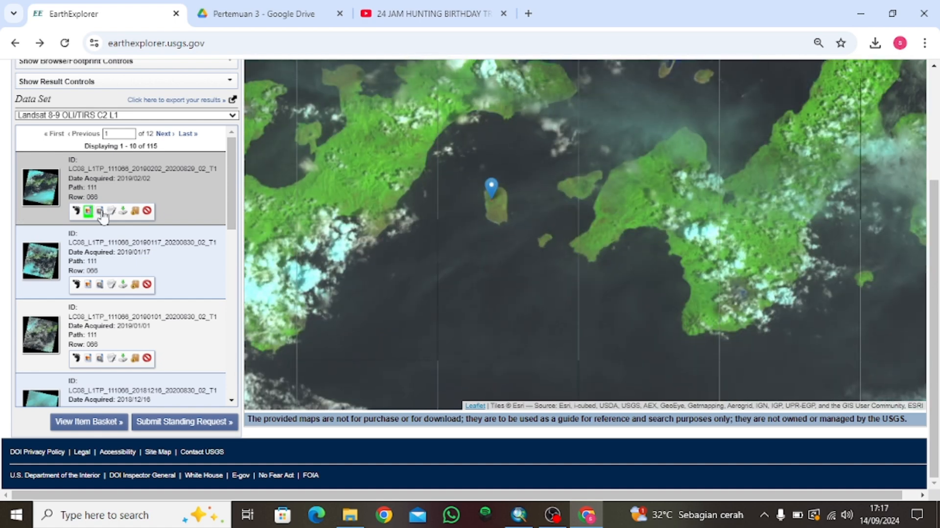
Download the 1.15 GB Level-1 product bundle for the 2019-02-02 scene.
{"action": "left_click", "coordinate": [123, 211]}
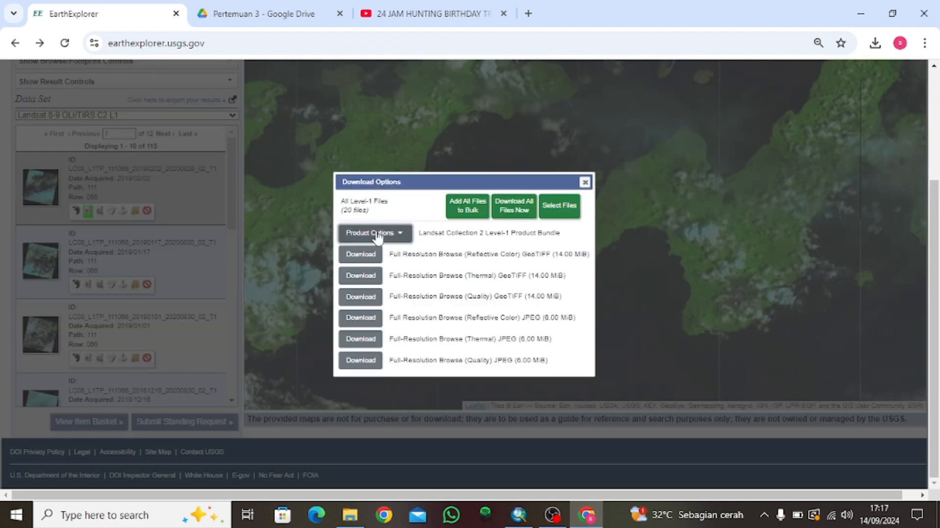
{"action": "left_click", "coordinate": [375, 233]}
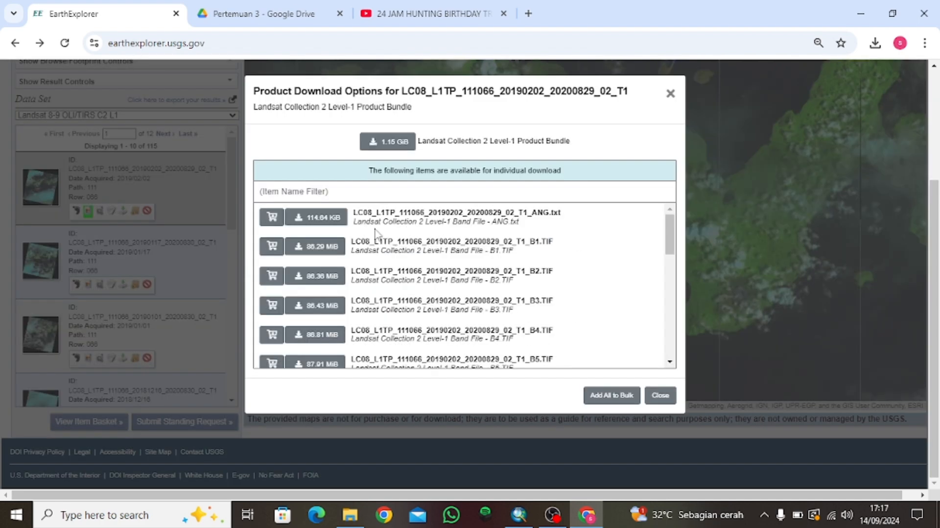
{"action": "left_click", "coordinate": [409, 143]}
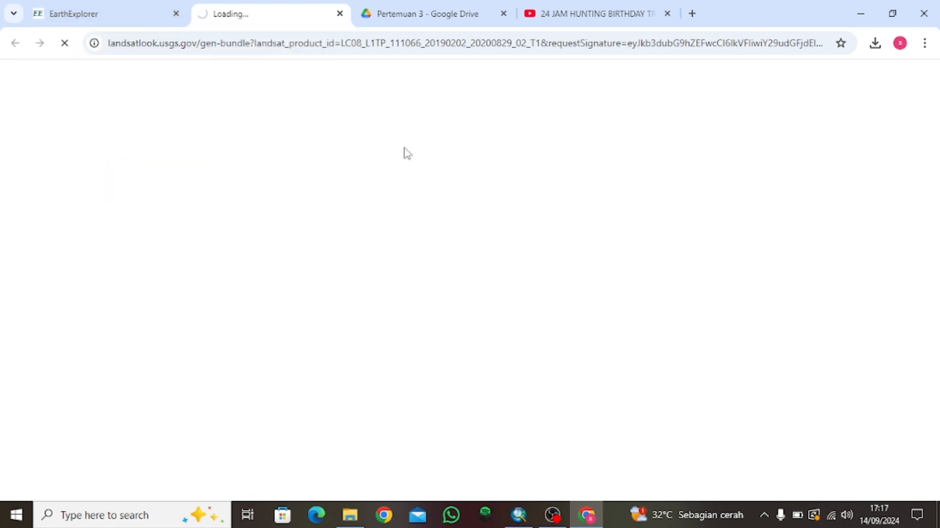
{"action": "left_click", "coordinate": [552, 515]}
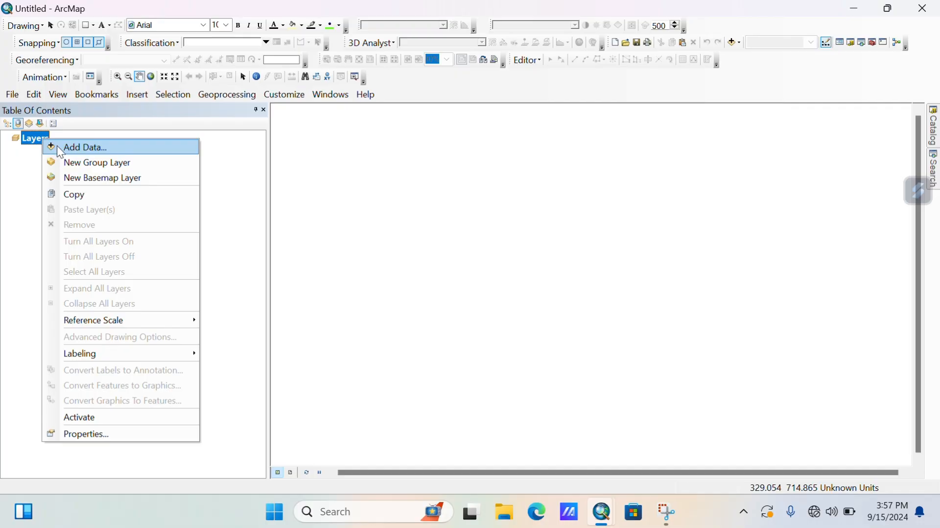
Add the B4, B5 and B6 band TIFs from Downloads\2024 to the map.
{"action": "left_click", "coordinate": [79, 147]}
{"action": "left_click", "coordinate": [473, 158]}
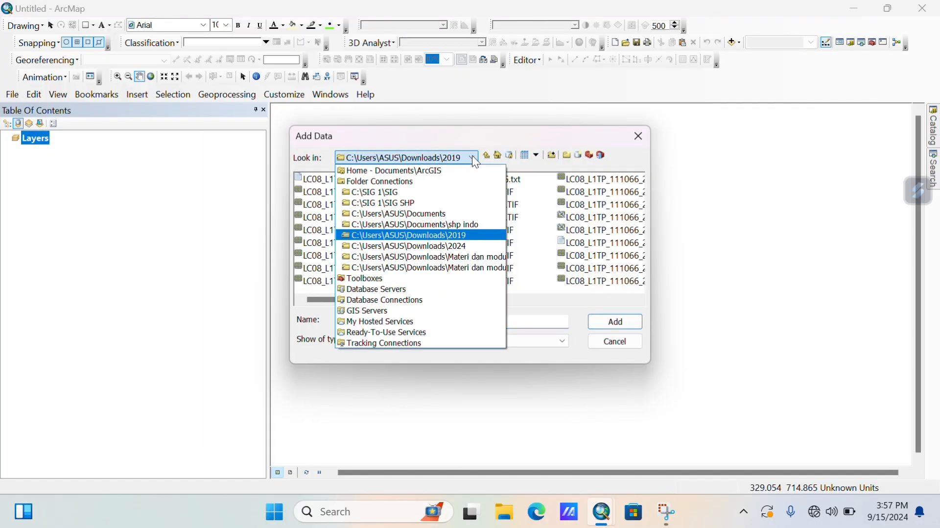
{"action": "left_click", "coordinate": [430, 242]}
{"action": "left_click", "coordinate": [512, 257]}
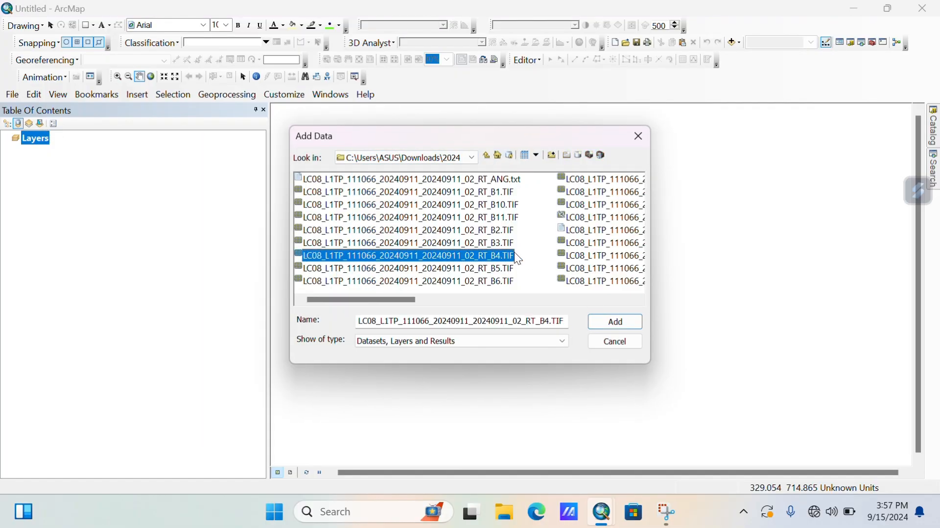
{"action": "left_click", "coordinate": [513, 246]}
{"action": "left_click", "coordinate": [510, 252]}
{"action": "left_click", "coordinate": [512, 282], "text": "shift"}
{"action": "left_click", "coordinate": [632, 322]}
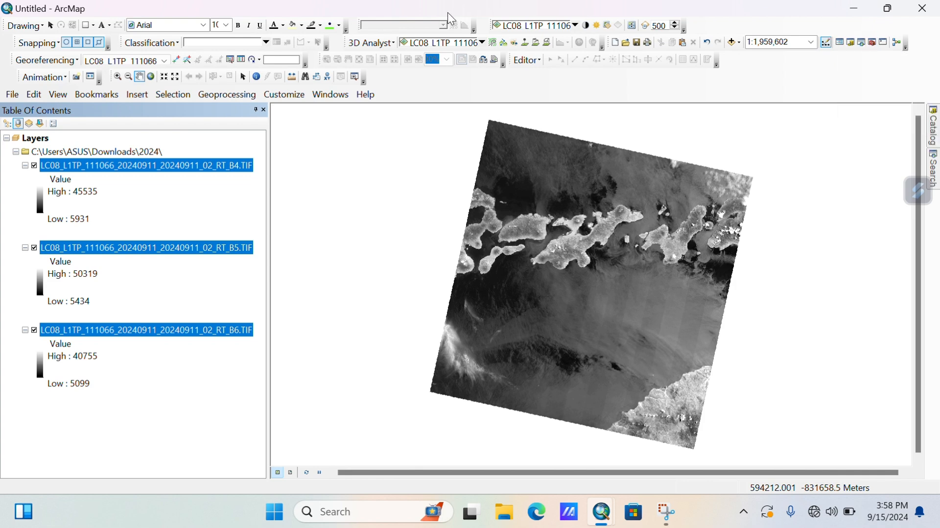
Open Composite Bands under Data Management > Raster > Raster Processing and add the 2024 bands.
{"action": "double_click", "coordinate": [457, 212]}
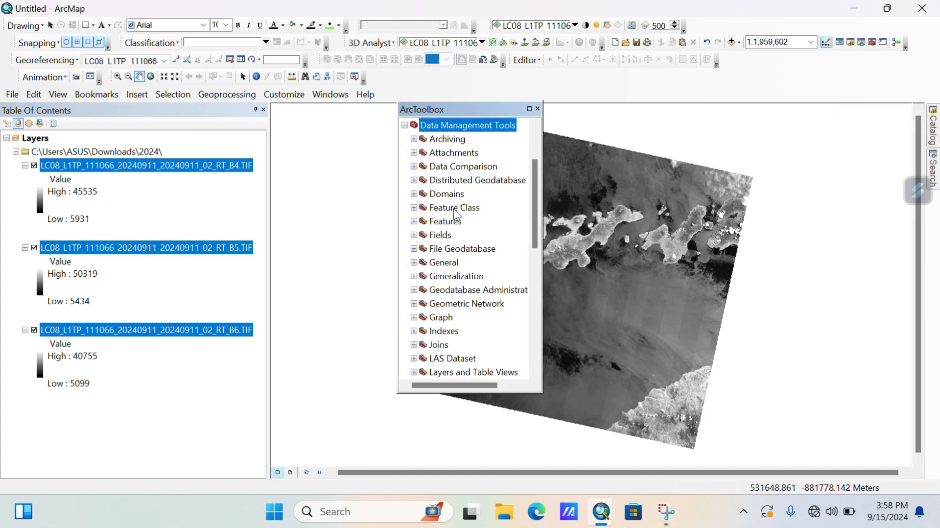
{"action": "scroll", "coordinate": [441, 199], "scroll_direction": "down", "scroll_amount": 5}
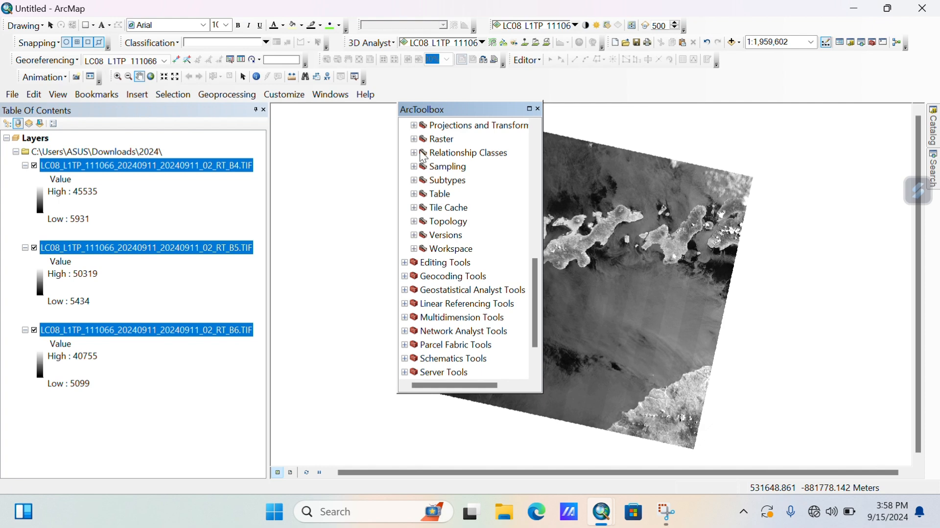
{"action": "left_click", "coordinate": [414, 140]}
{"action": "left_click", "coordinate": [424, 194]}
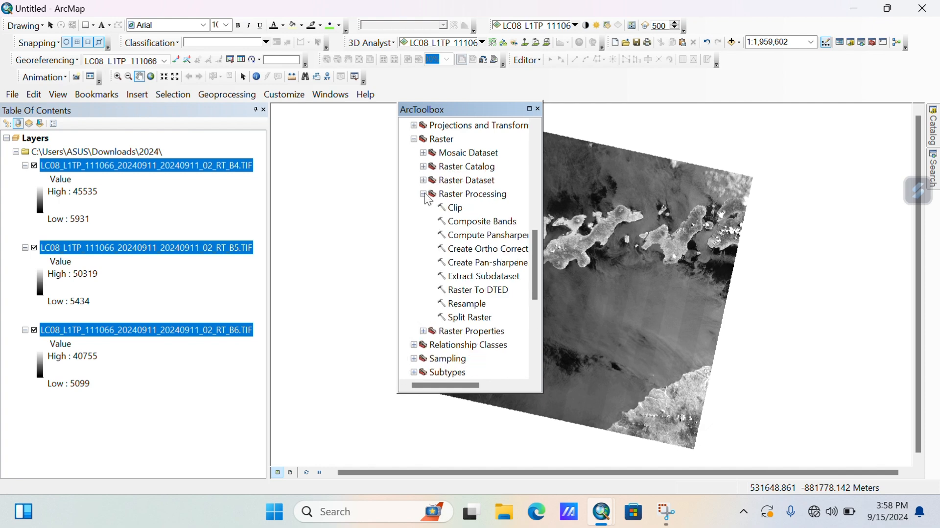
{"action": "double_click", "coordinate": [472, 223]}
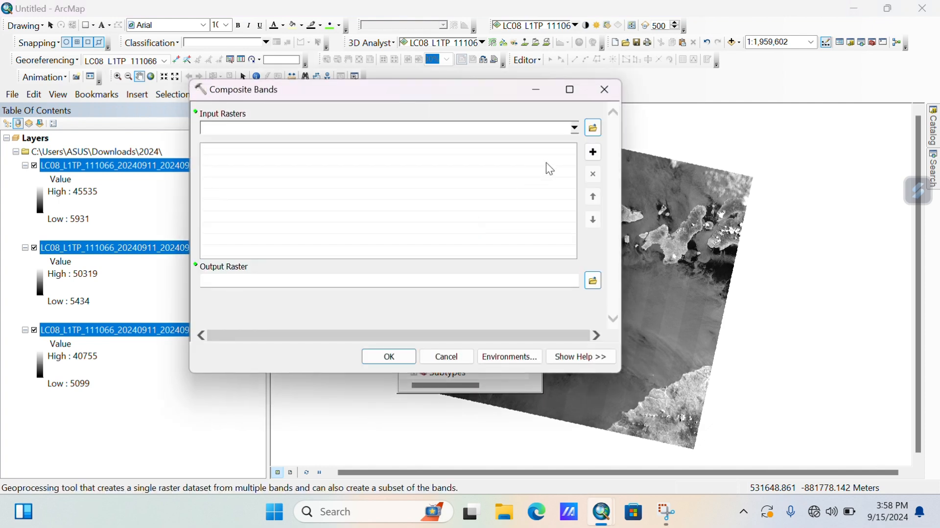
{"action": "left_click", "coordinate": [575, 129]}
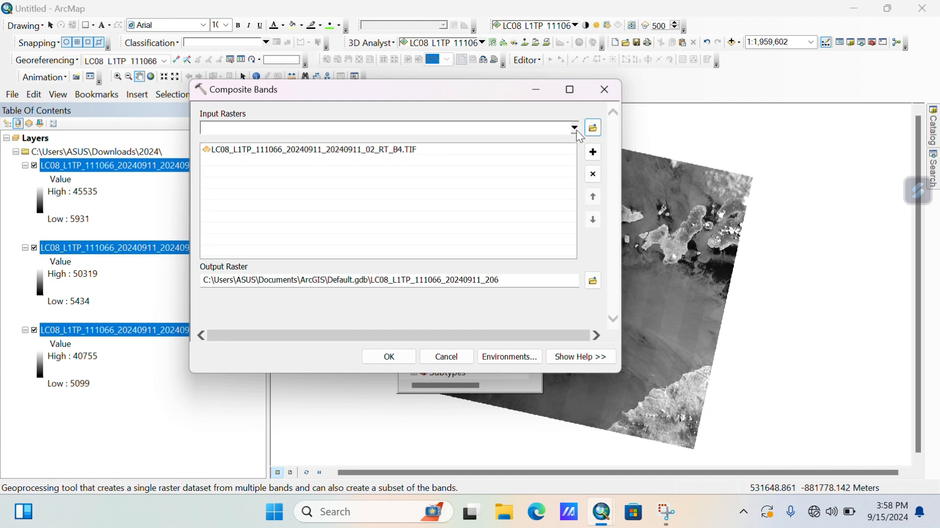
{"action": "left_click", "coordinate": [577, 131]}
{"action": "left_click", "coordinate": [327, 156]}
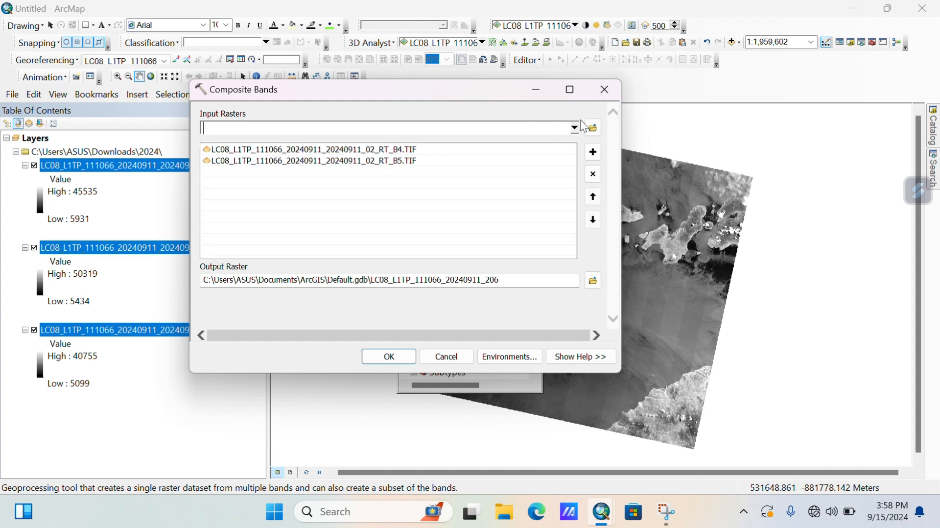
{"action": "left_click", "coordinate": [578, 126]}
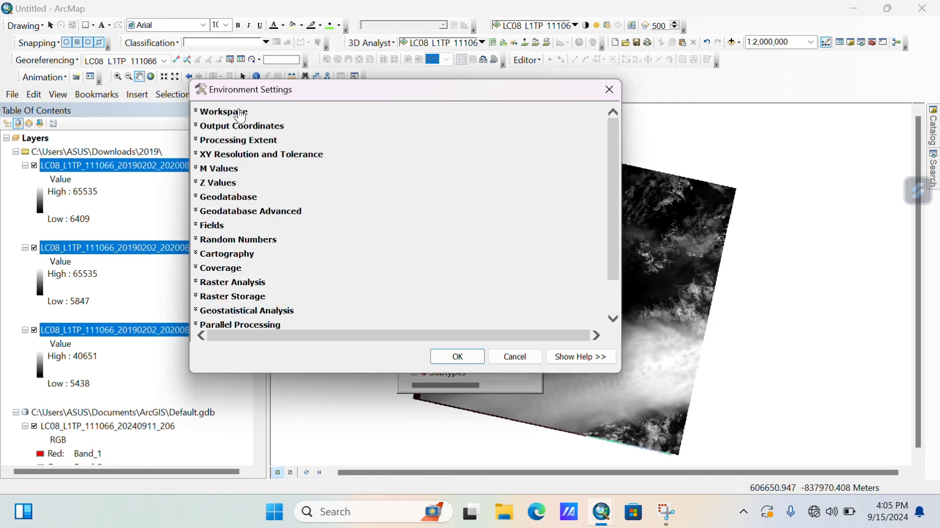
Set the Output Coordinates environment to Same as Display.
{"action": "left_click", "coordinate": [245, 126]}
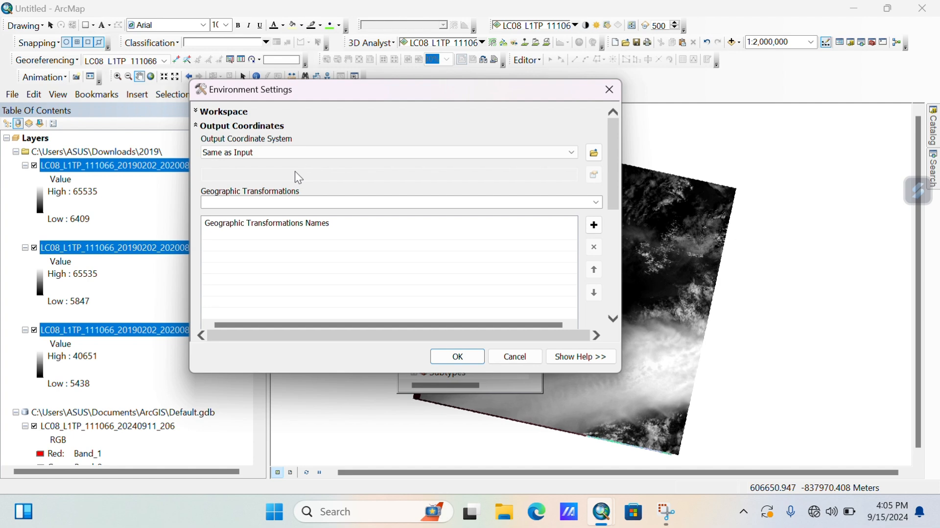
{"action": "left_click", "coordinate": [292, 154]}
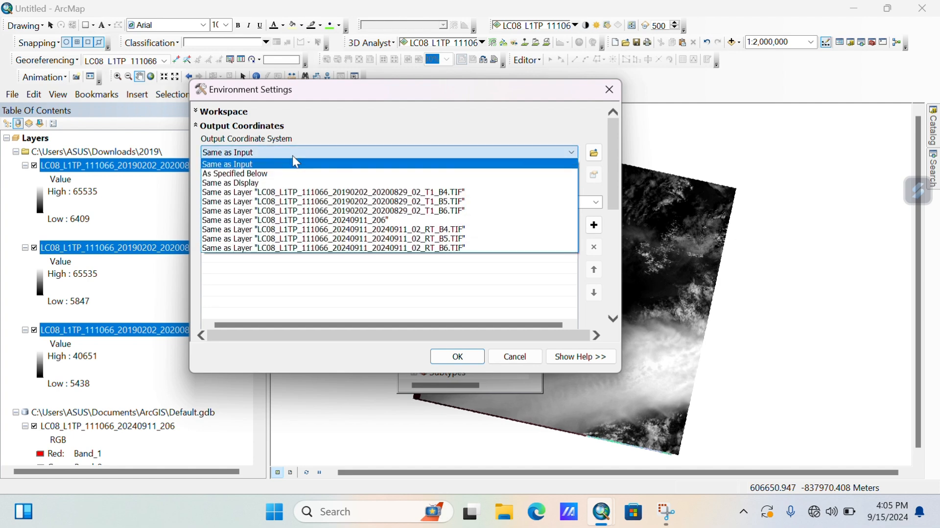
{"action": "left_click", "coordinate": [262, 183]}
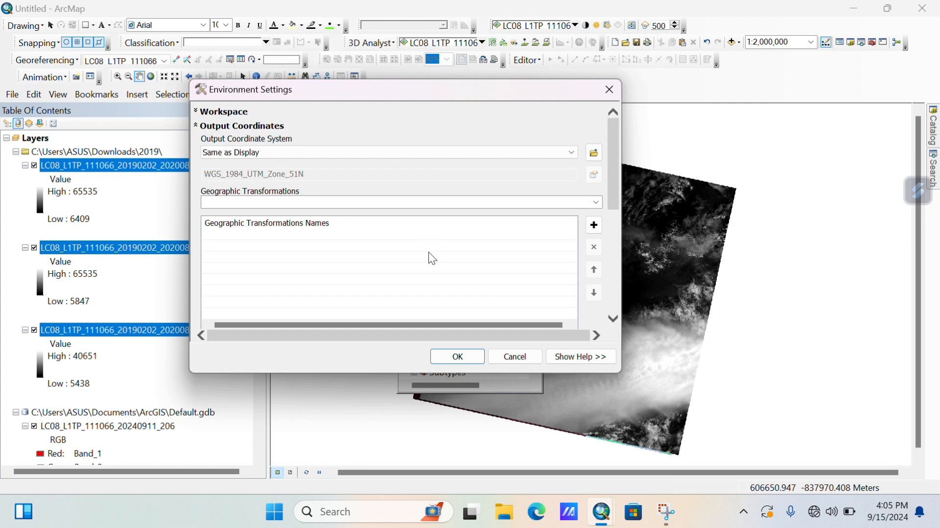
{"action": "left_click", "coordinate": [466, 358]}
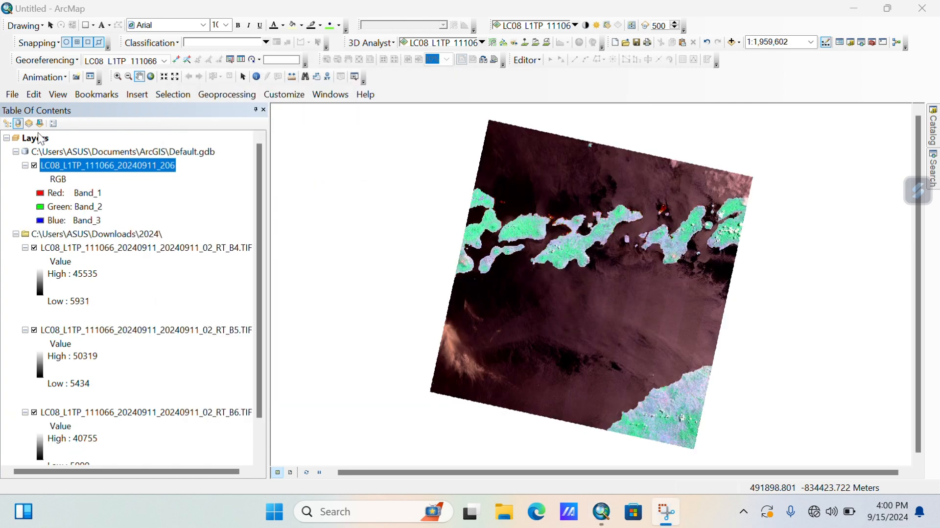
Add the B4, B5 and B6 band TIFs from Downloads\2019 to the map.
{"action": "right_click", "coordinate": [43, 139]}
{"action": "left_click", "coordinate": [76, 147]}
{"action": "left_click", "coordinate": [431, 157]}
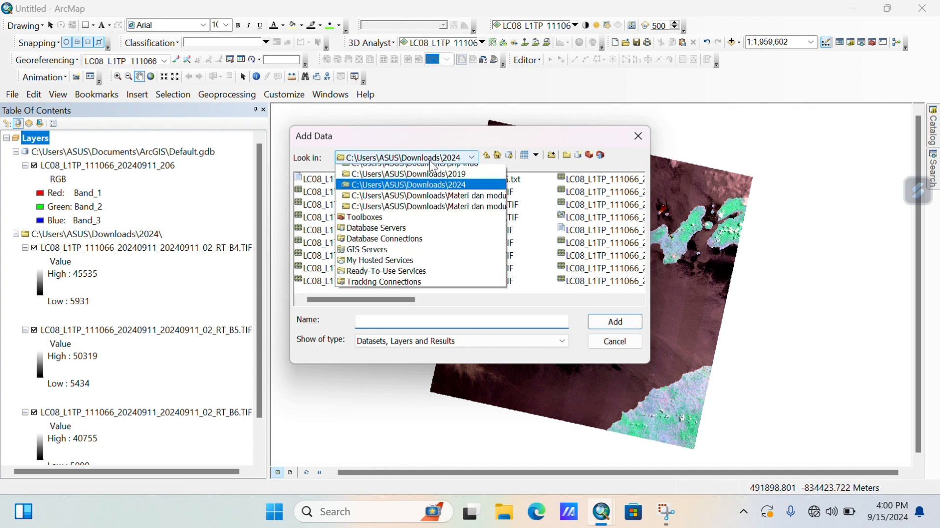
{"action": "left_click", "coordinate": [434, 236]}
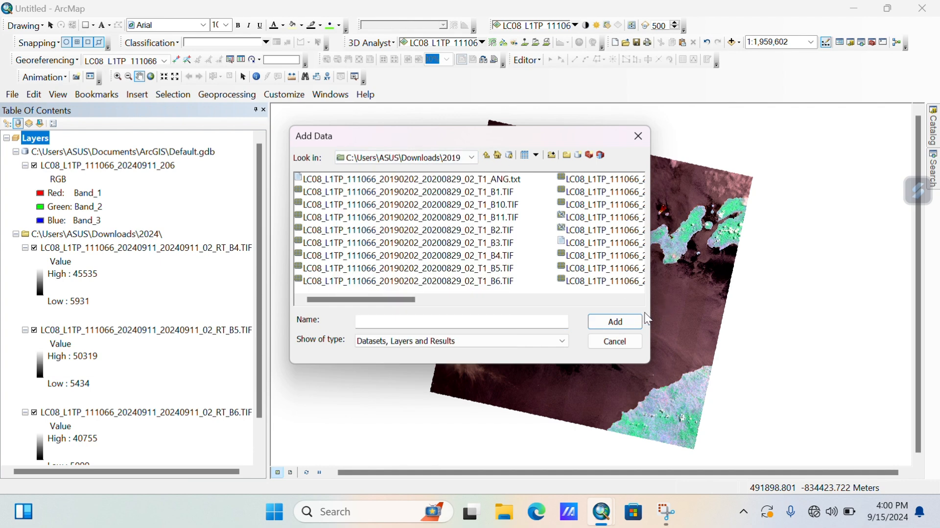
{"action": "left_click", "coordinate": [516, 255]}
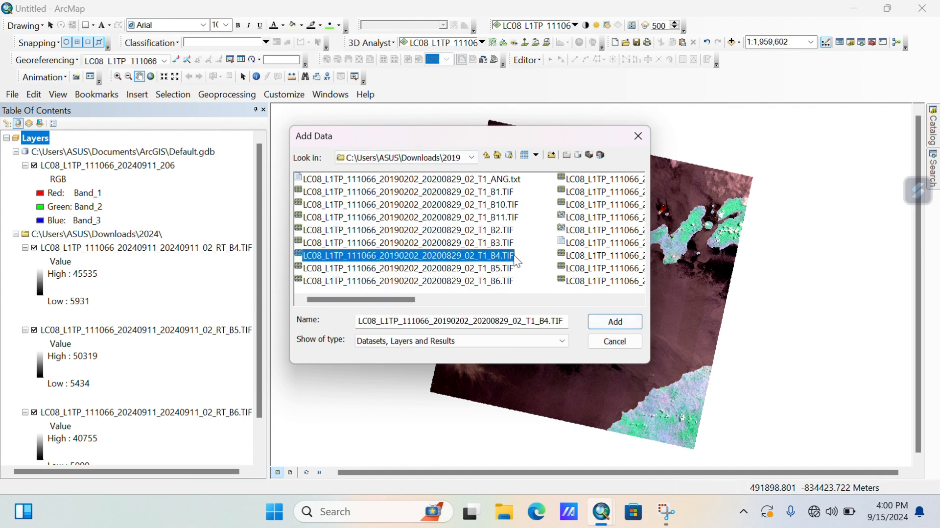
{"action": "left_click", "coordinate": [517, 248]}
{"action": "left_click", "coordinate": [513, 255]}
{"action": "left_click", "coordinate": [510, 282]}
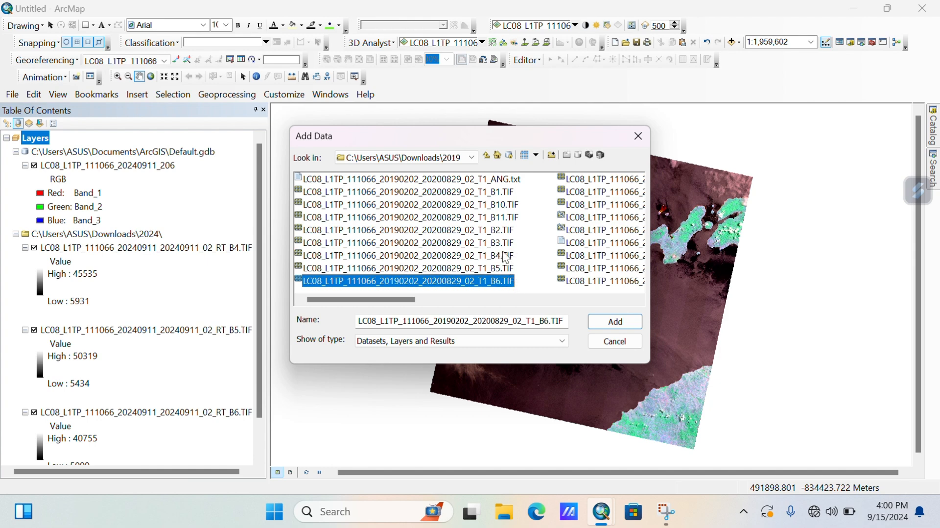
{"action": "left_click", "coordinate": [509, 255]}
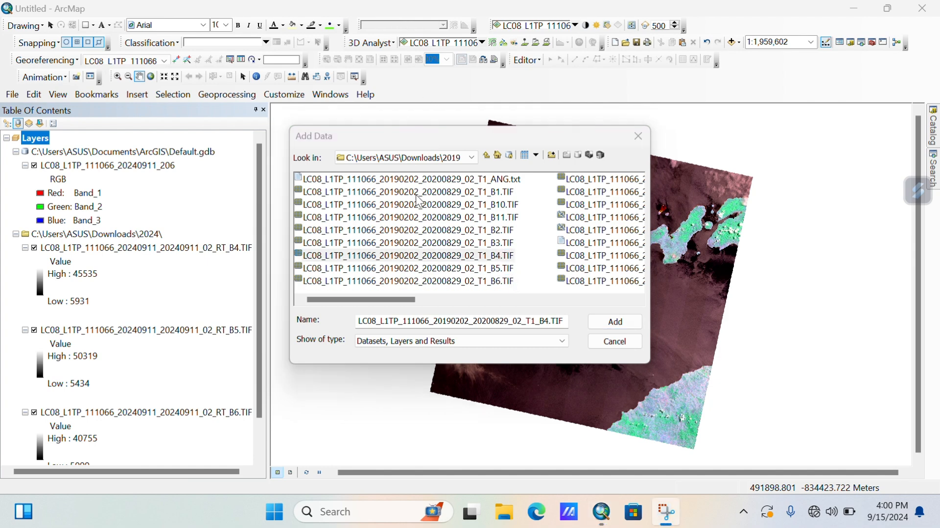
{"action": "left_click", "coordinate": [455, 255]}
{"action": "left_click", "coordinate": [453, 268], "text": "shift"}
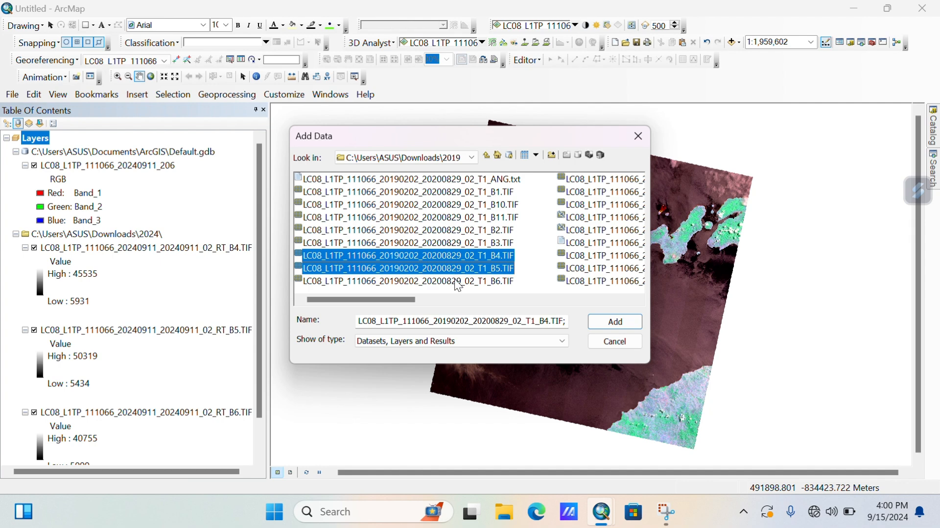
{"action": "left_click", "coordinate": [453, 281], "text": "shift"}
{"action": "left_click", "coordinate": [612, 321]}
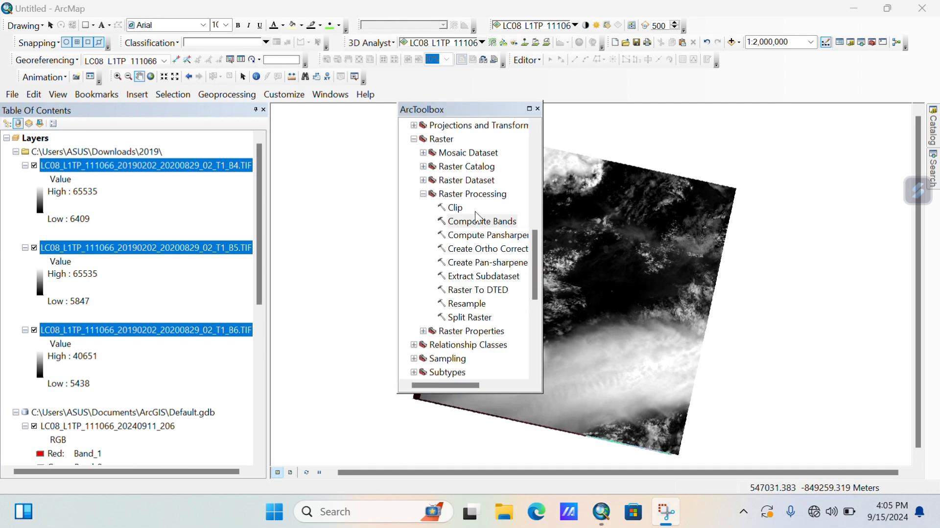
Load the 2019 B4, B5 and B6 bands as Composite Bands inputs.
{"action": "double_click", "coordinate": [478, 220]}
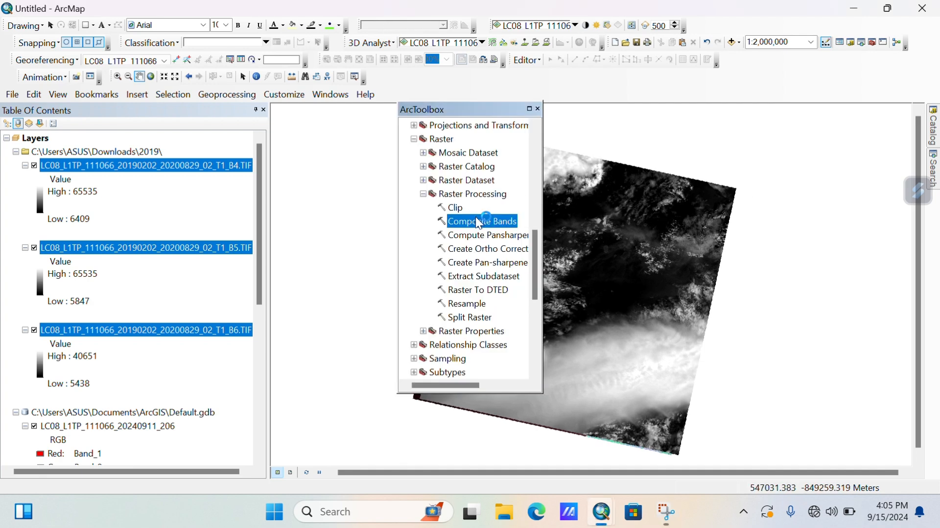
{"action": "left_click", "coordinate": [576, 129]}
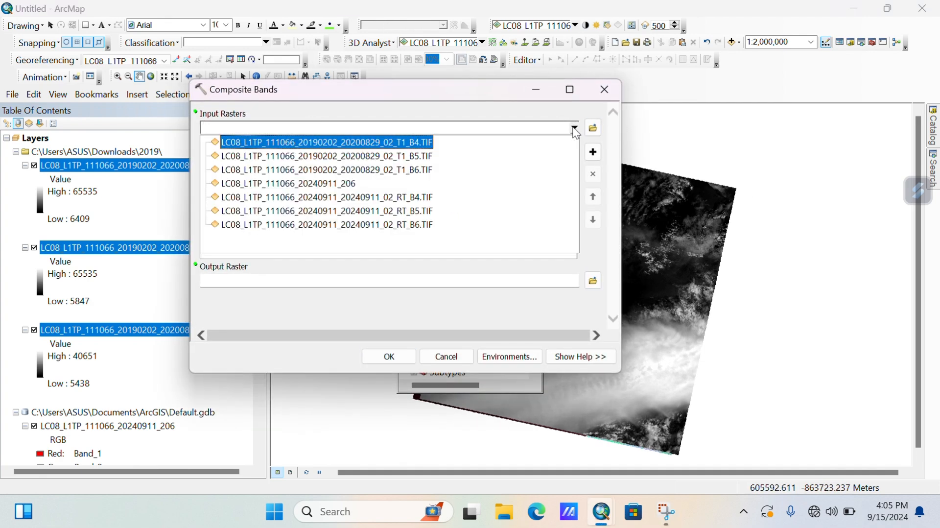
{"action": "left_click", "coordinate": [399, 142]}
{"action": "left_click", "coordinate": [575, 129]}
{"action": "left_click", "coordinate": [382, 155]}
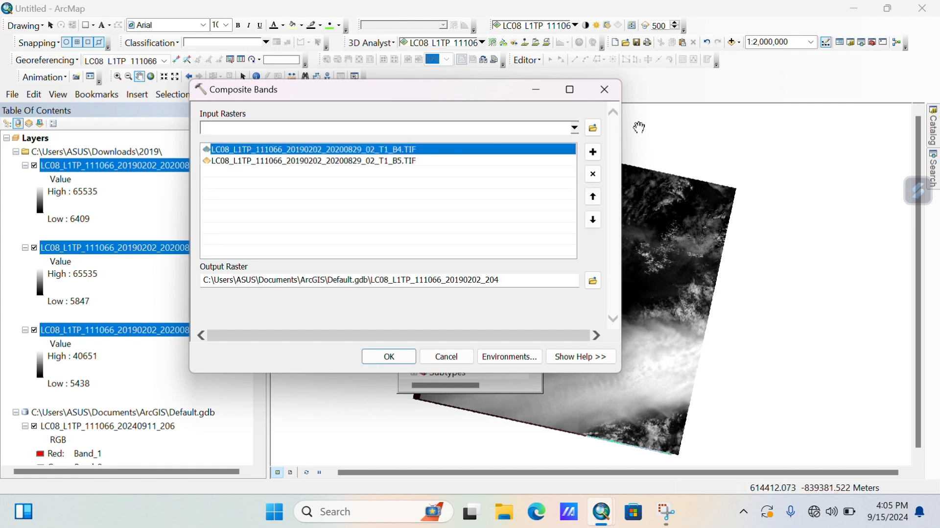
{"action": "left_click", "coordinate": [575, 128]}
{"action": "left_click", "coordinate": [390, 167]}
{"action": "left_click", "coordinate": [390, 161]}
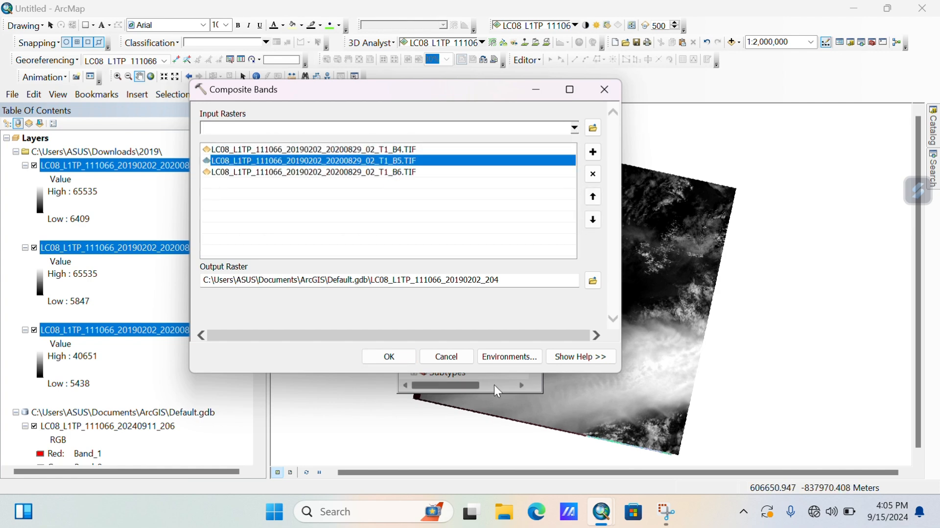
Set Output Coordinates to Same as Display and run the 2019 composite.
{"action": "left_click", "coordinate": [509, 357]}
{"action": "left_click", "coordinate": [247, 131]}
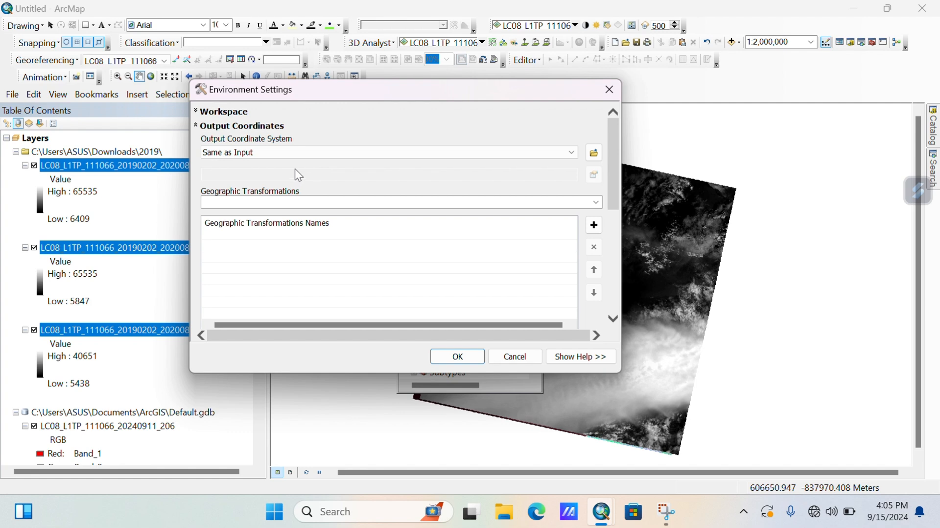
{"action": "left_click", "coordinate": [294, 154]}
{"action": "left_click", "coordinate": [260, 184]}
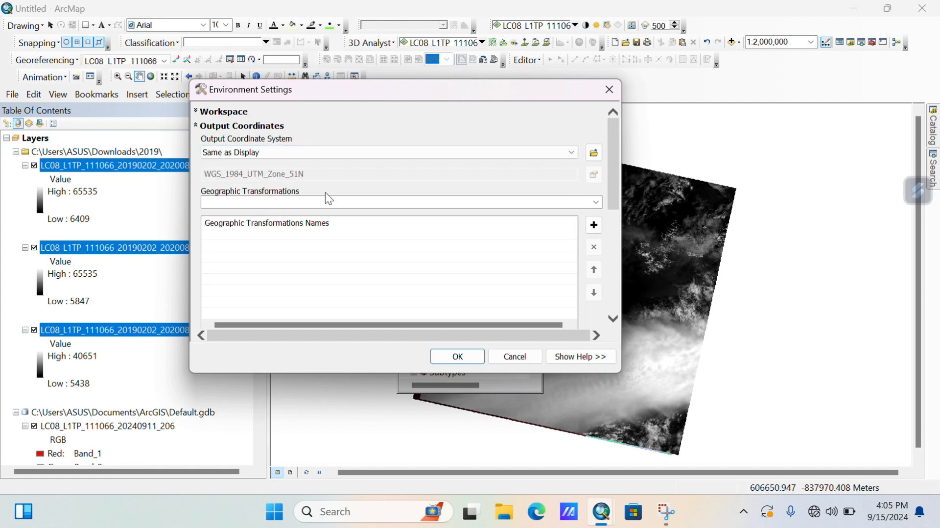
{"action": "left_click", "coordinate": [458, 356]}
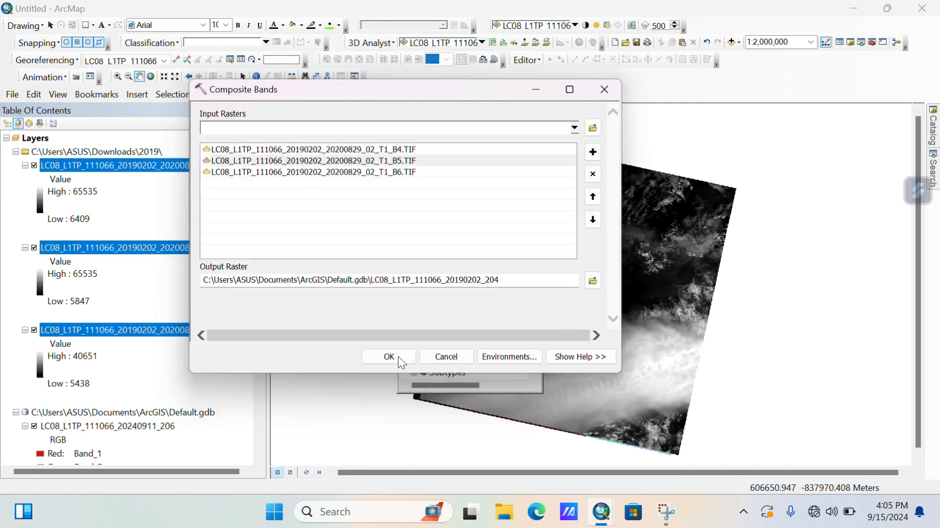
{"action": "left_click", "coordinate": [395, 356]}
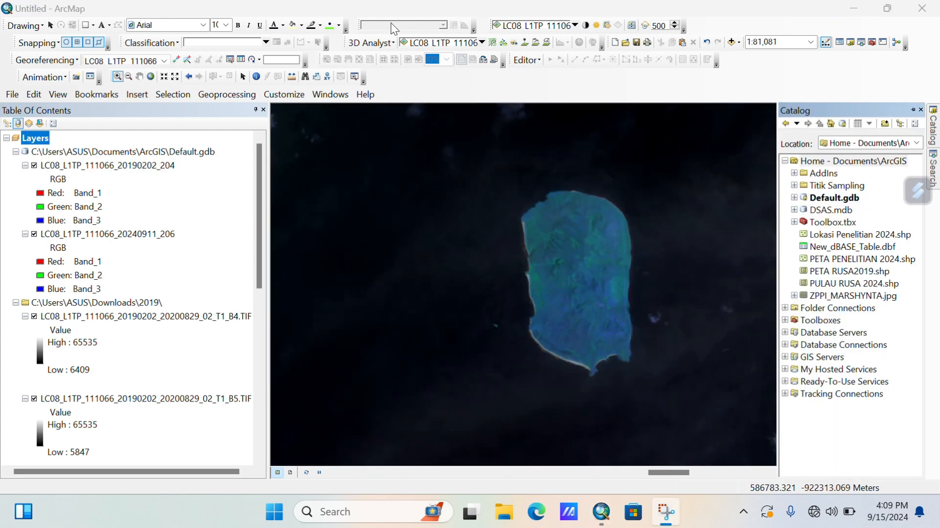
Pan and zoom onto the island, then show the Catalog window on Home - Documents\ArcGIS.
{"action": "left_click", "coordinate": [140, 76]}
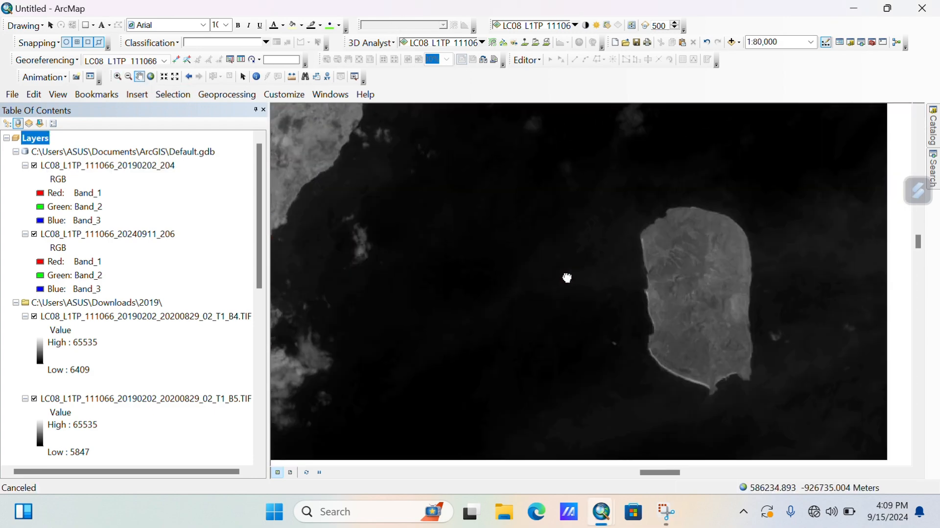
{"action": "left_click_drag", "start_coordinate": [566, 278], "coordinate": [463, 241]}
{"action": "scroll", "coordinate": [463, 241], "scroll_direction": "up", "scroll_amount": 1}
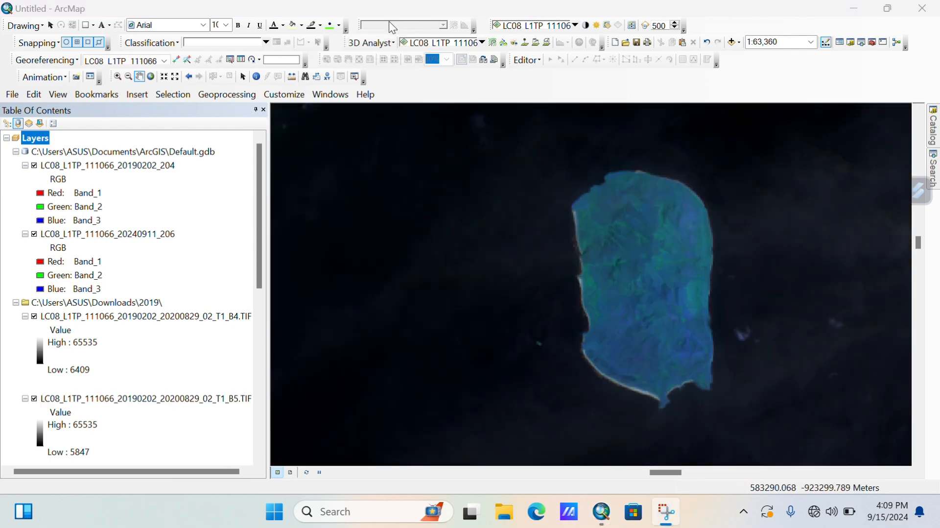
{"action": "left_click", "coordinate": [850, 43]}
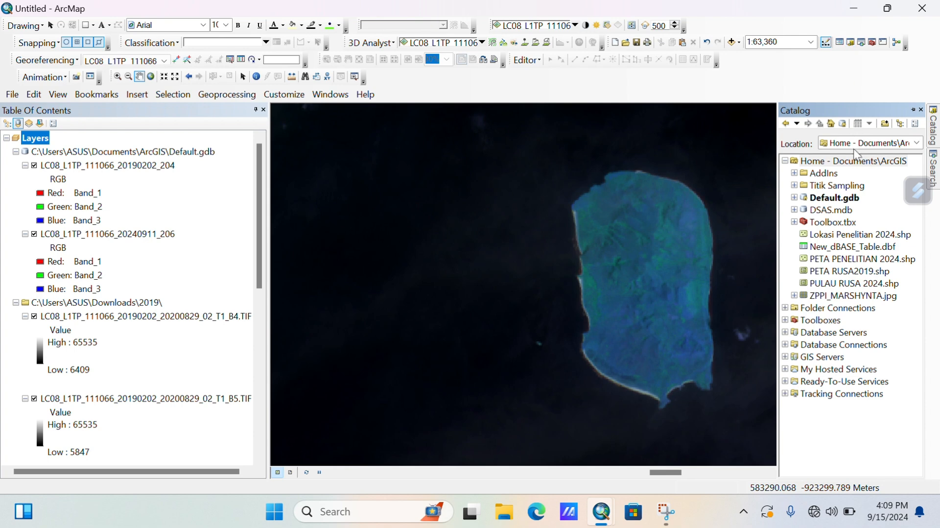
Start a new polygon shapefile named Pulaurusa2019 in the home ArcGIS folder.
{"action": "right_click", "coordinate": [856, 165]}
{"action": "mouse_move", "coordinate": [877, 246]}
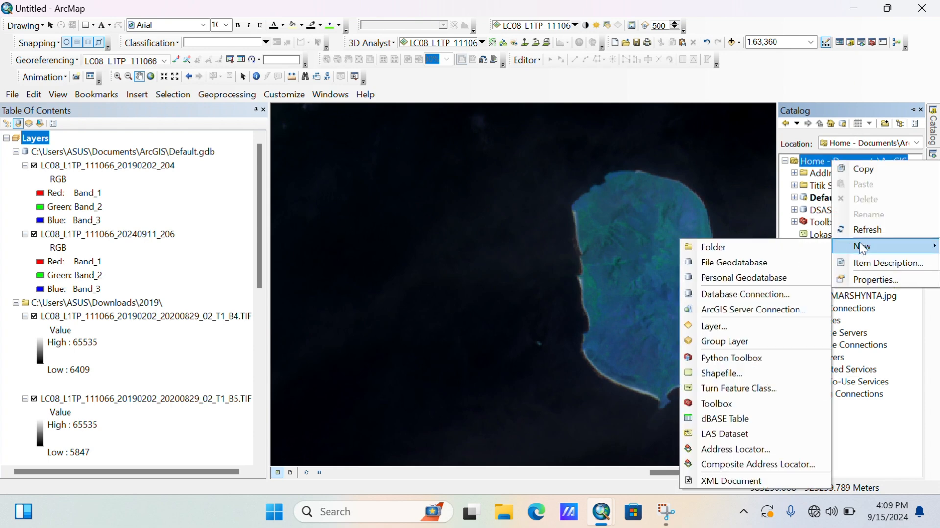
{"action": "left_click", "coordinate": [731, 372]}
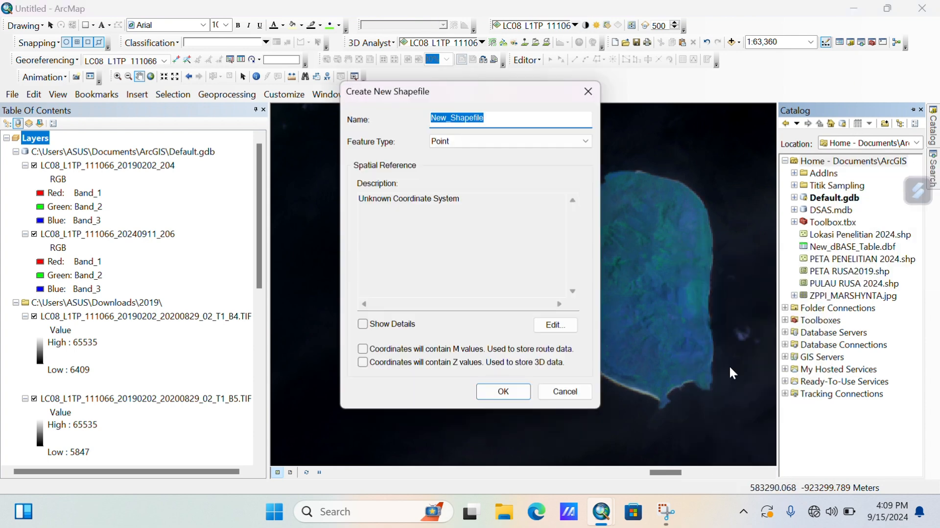
{"action": "key", "text": "BackSpace"}
{"action": "type", "text": "Pulaurusa2019"}
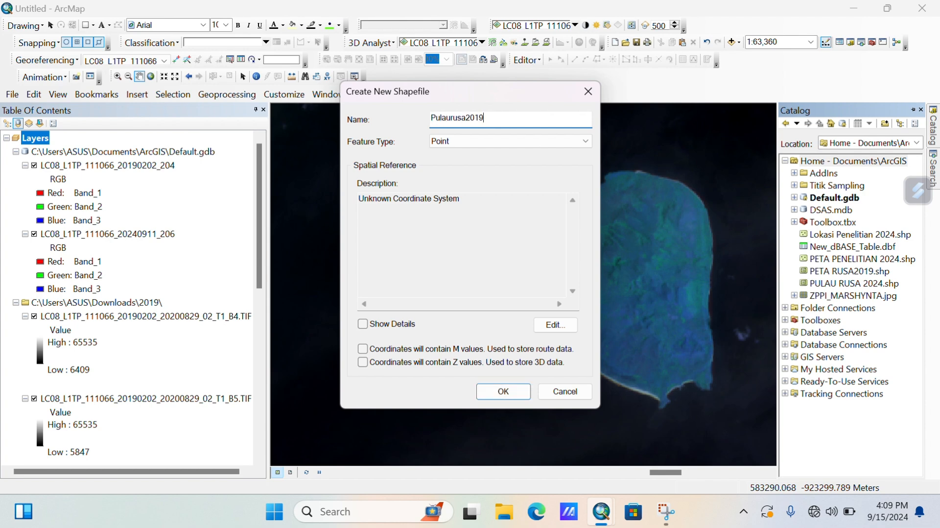
{"action": "left_click", "coordinate": [475, 142]}
{"action": "left_click", "coordinate": [467, 168]}
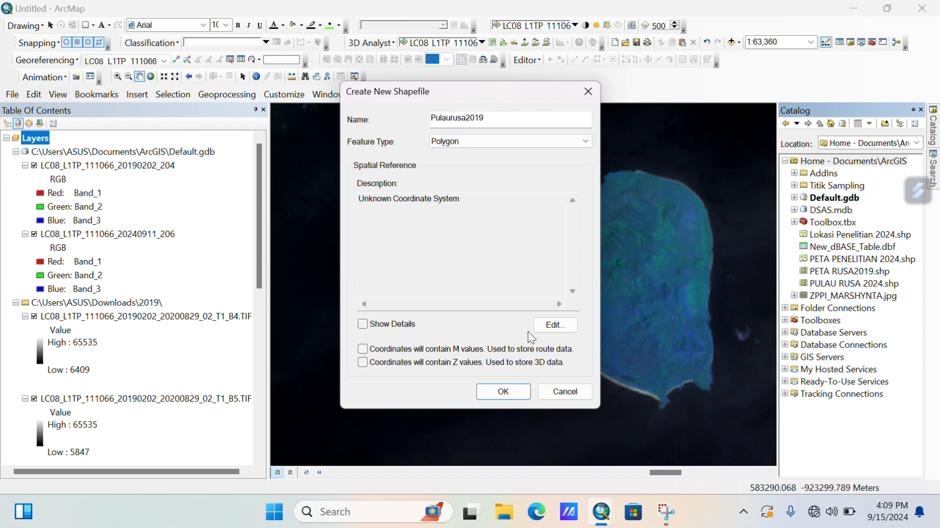
Assign WGS 1984 UTM Zone 51N as its coordinate system and create the shapefile.
{"action": "left_click", "coordinate": [553, 325]}
{"action": "double_click", "coordinate": [399, 168]}
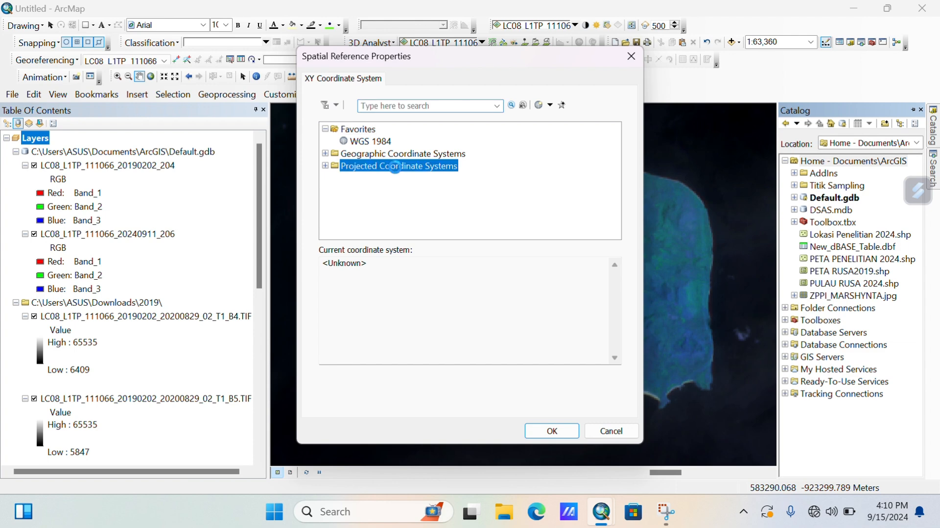
{"action": "scroll", "coordinate": [427, 174], "scroll_direction": "down", "scroll_amount": 2}
{"action": "left_click", "coordinate": [335, 202]}
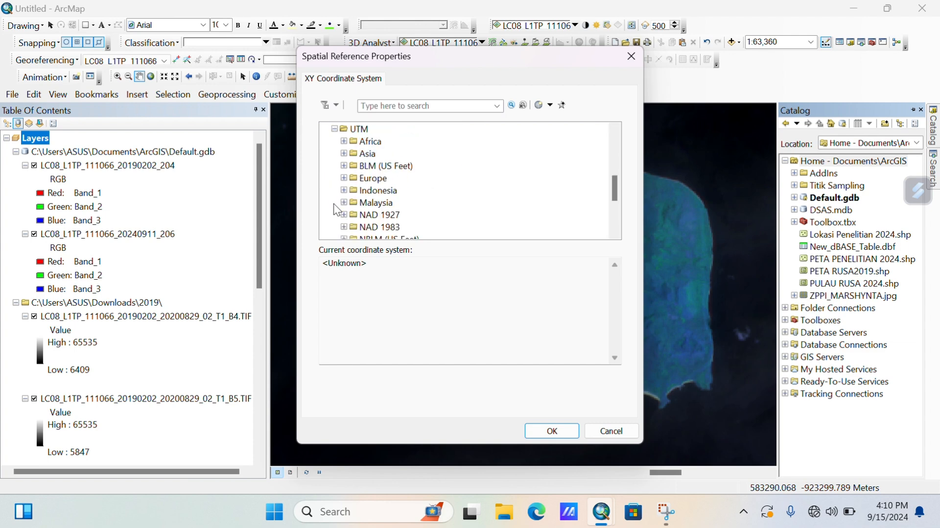
{"action": "scroll", "coordinate": [343, 208], "scroll_direction": "down", "scroll_amount": 3}
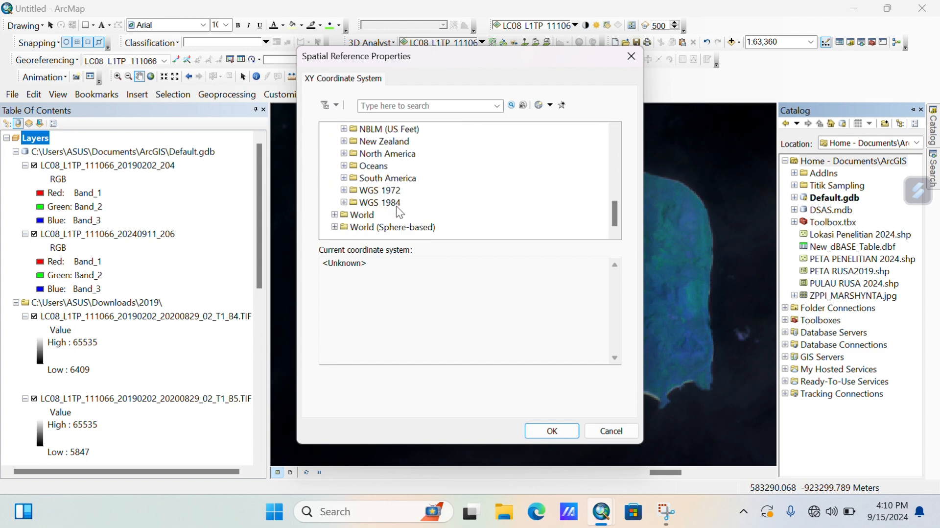
{"action": "left_click", "coordinate": [343, 202]}
{"action": "double_click", "coordinate": [355, 214]}
{"action": "scroll", "coordinate": [431, 207], "scroll_direction": "down", "scroll_amount": 3}
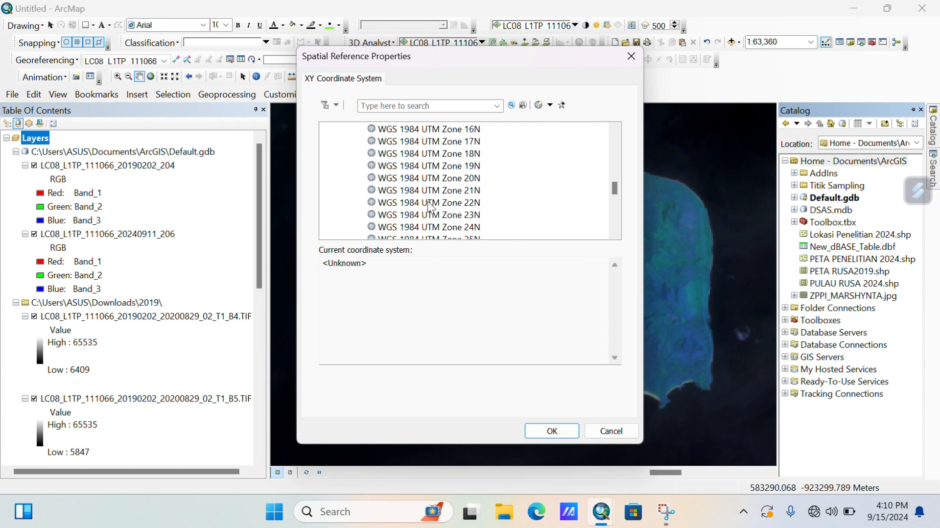
{"action": "scroll", "coordinate": [431, 207], "scroll_direction": "down", "scroll_amount": 10}
{"action": "left_click", "coordinate": [455, 189]}
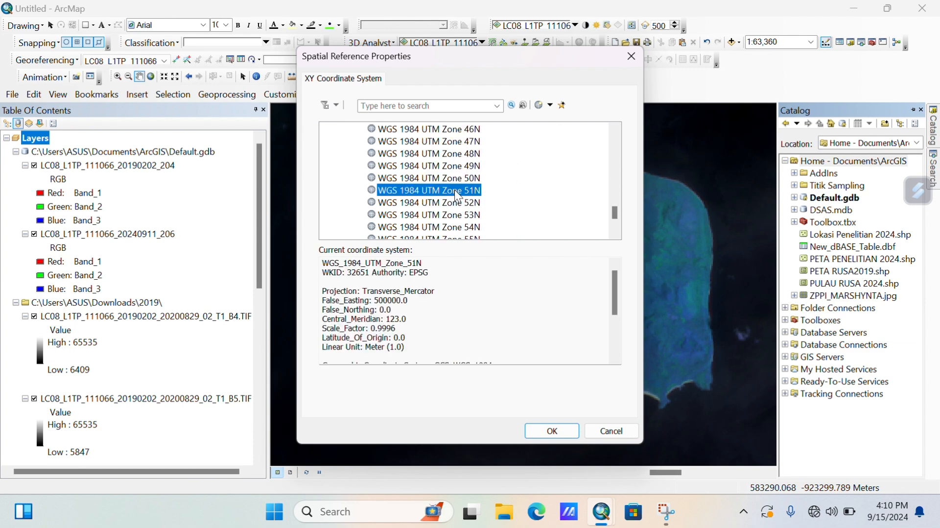
{"action": "left_click", "coordinate": [561, 434]}
{"action": "left_click", "coordinate": [513, 389]}
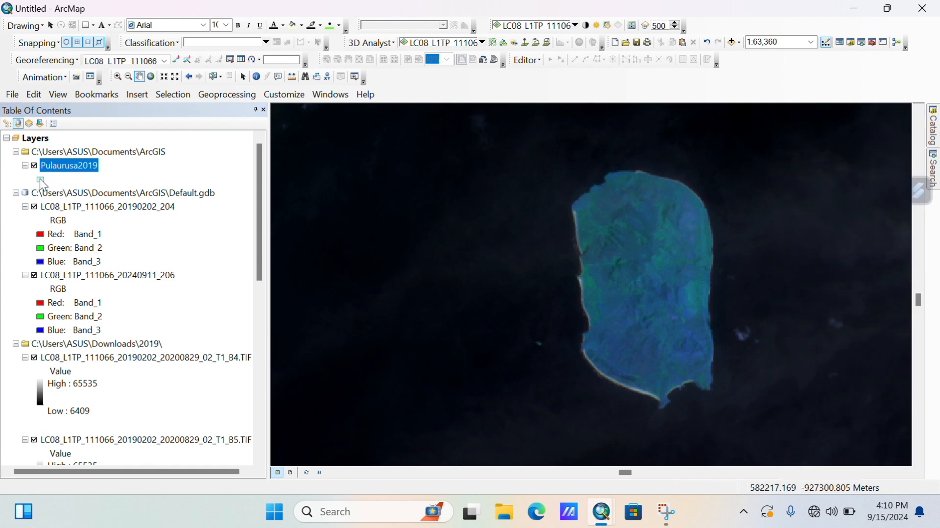
Give the Pulaurusa2019 layer a hollow fill symbol.
{"action": "left_click", "coordinate": [41, 179]}
{"action": "left_click", "coordinate": [440, 177]}
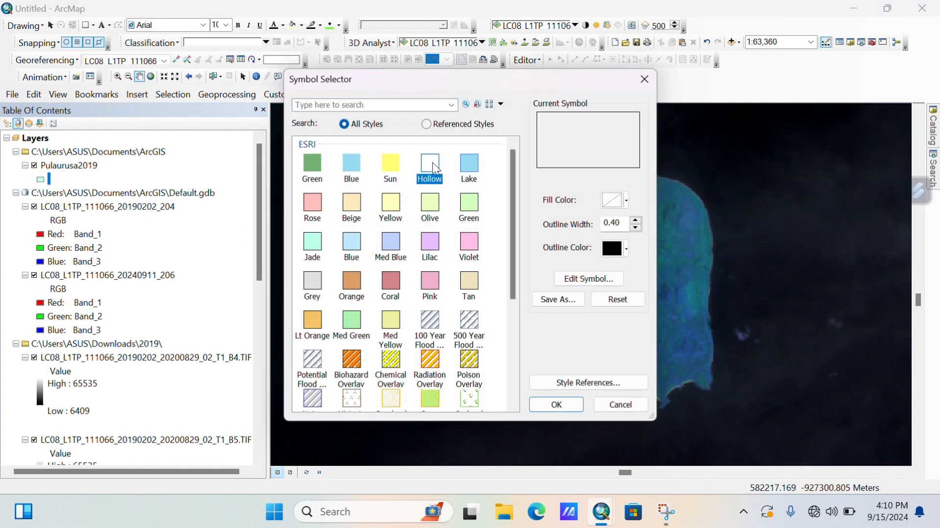
{"action": "left_click", "coordinate": [557, 405]}
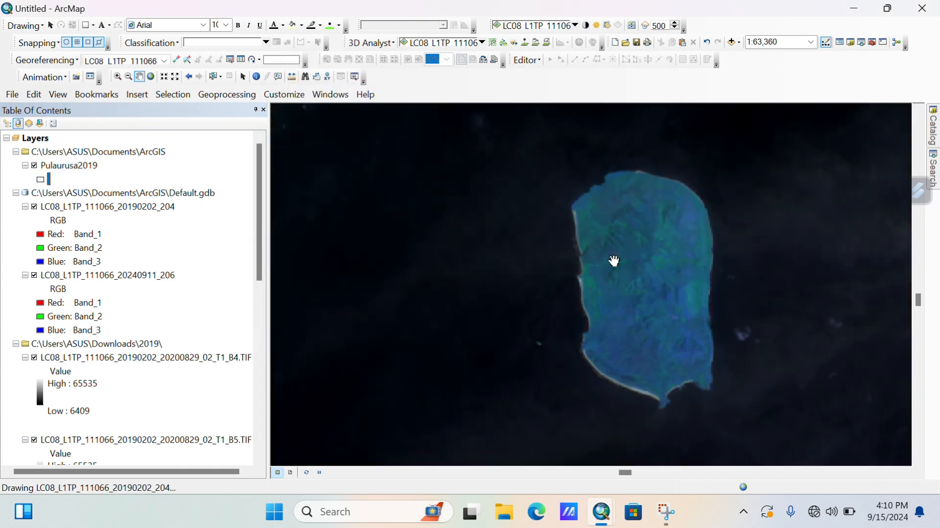
Set the Pulaurusa2019 layer's display transparency to 30%.
{"action": "right_click", "coordinate": [93, 168]}
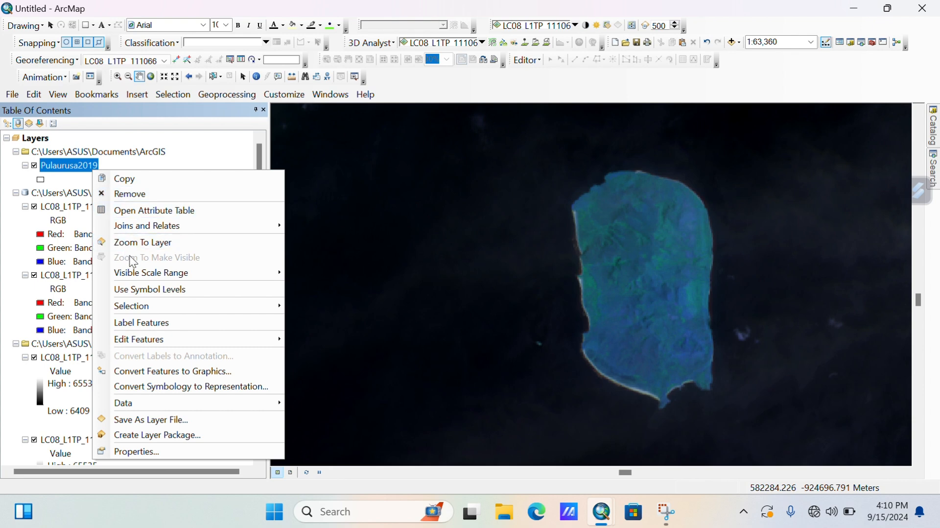
{"action": "left_click", "coordinate": [129, 452]}
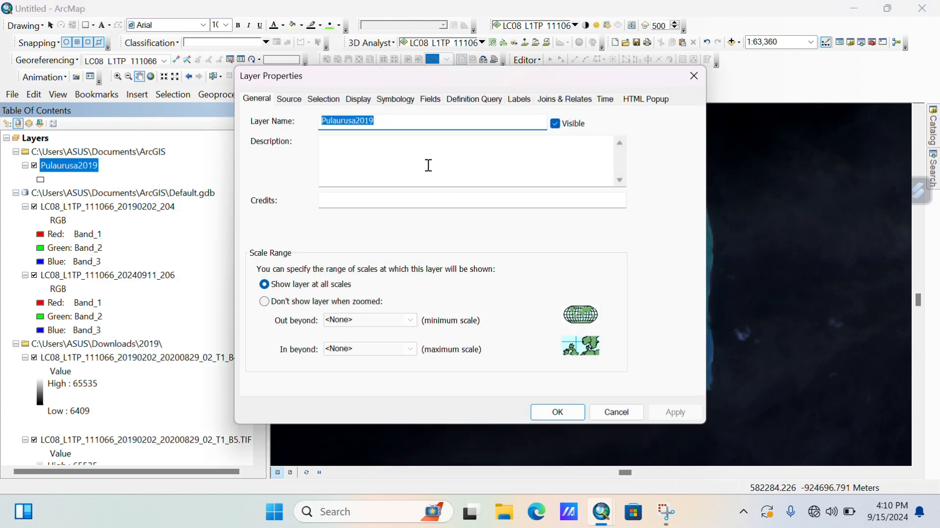
{"action": "left_click", "coordinate": [296, 100]}
{"action": "left_click", "coordinate": [314, 101]}
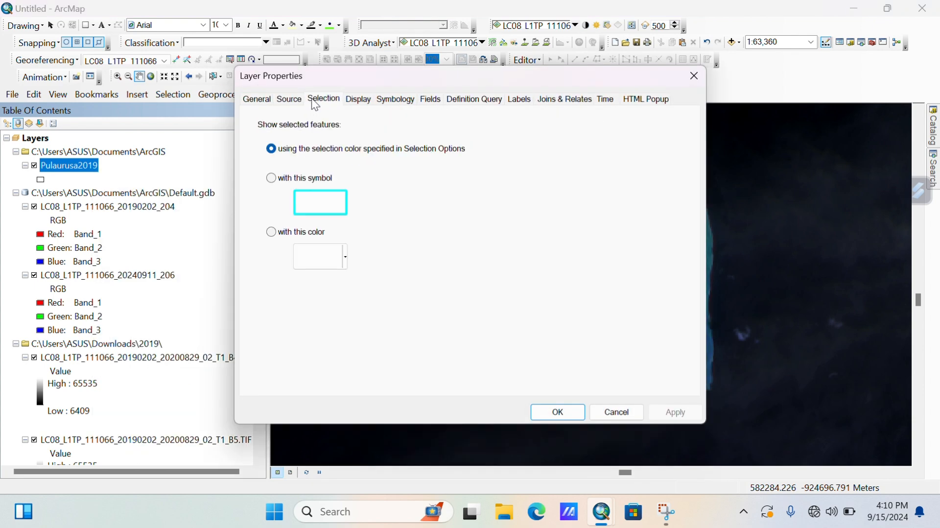
{"action": "left_click", "coordinate": [353, 101]}
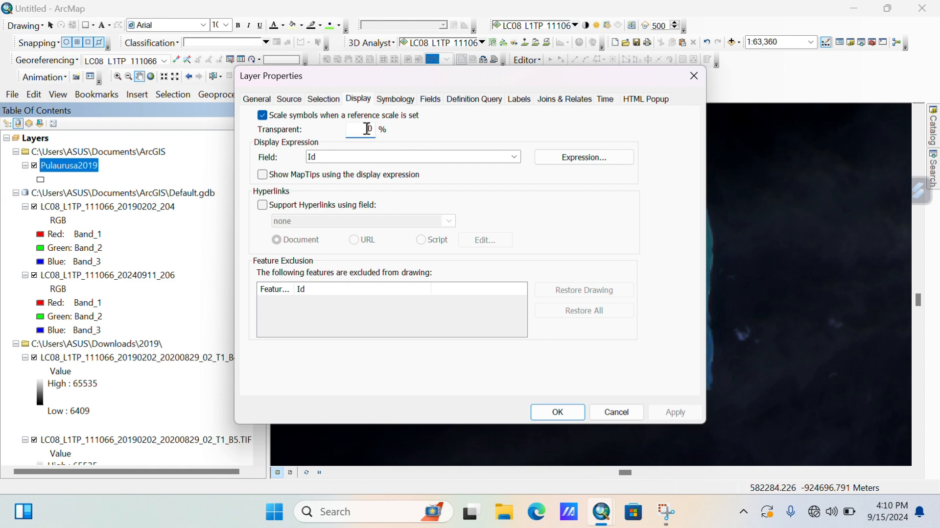
{"action": "type", "text": "3"}
{"action": "left_click", "coordinate": [572, 411]}
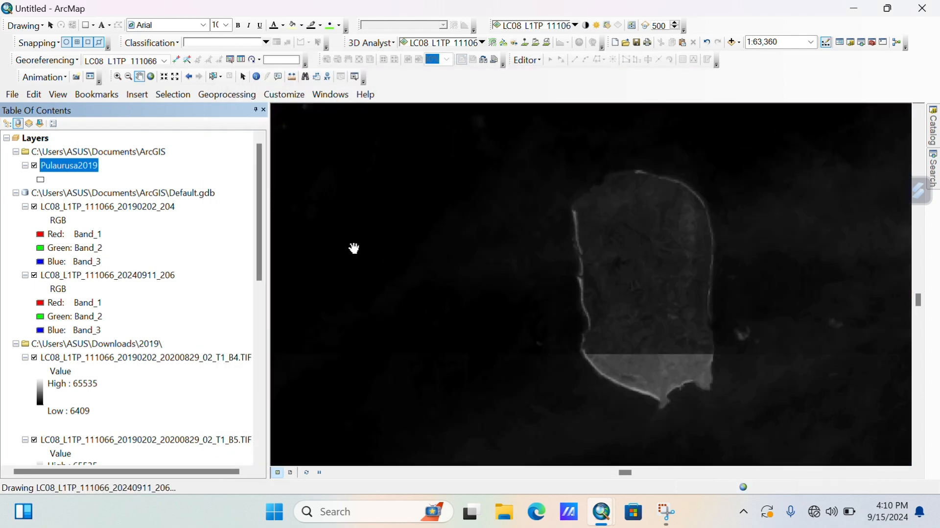
Start an edit session and choose the Pulaurusa2019 template with the Polygon tool.
{"action": "left_click", "coordinate": [538, 60]}
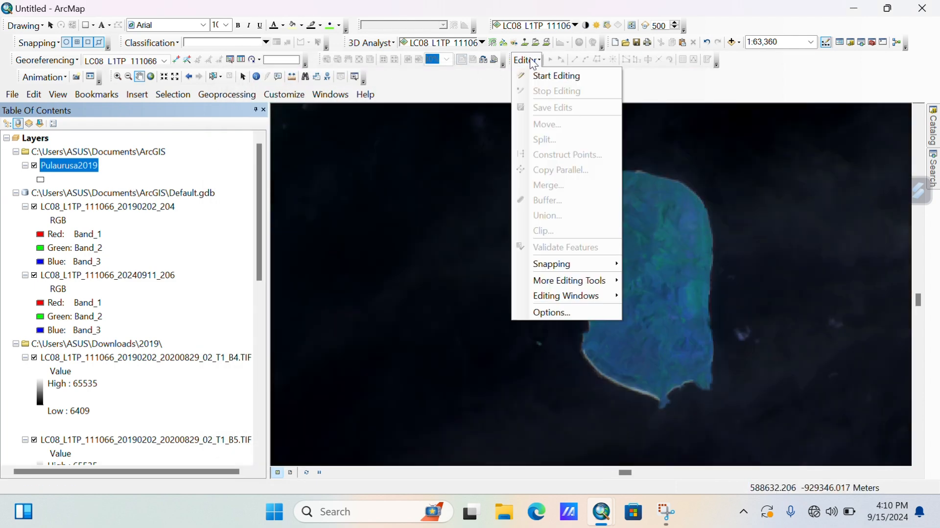
{"action": "left_click", "coordinate": [534, 75]}
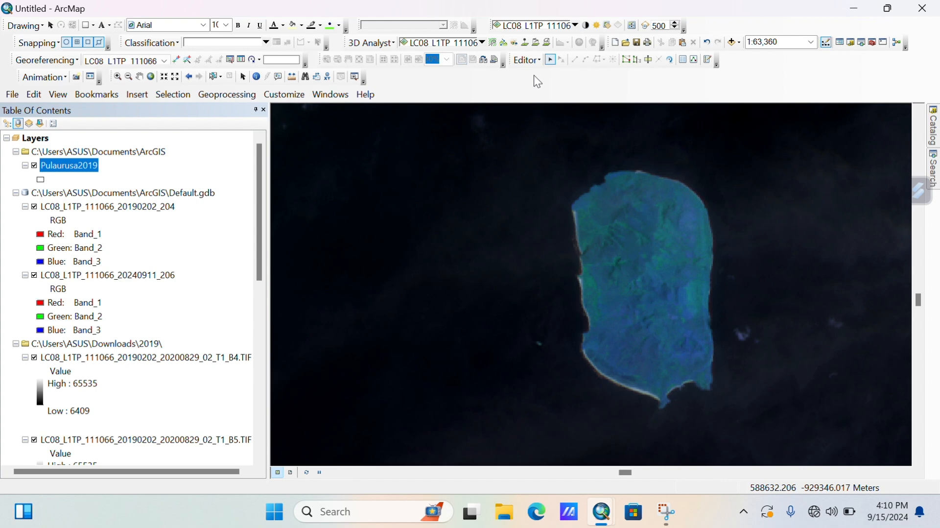
{"action": "left_click", "coordinate": [524, 61]}
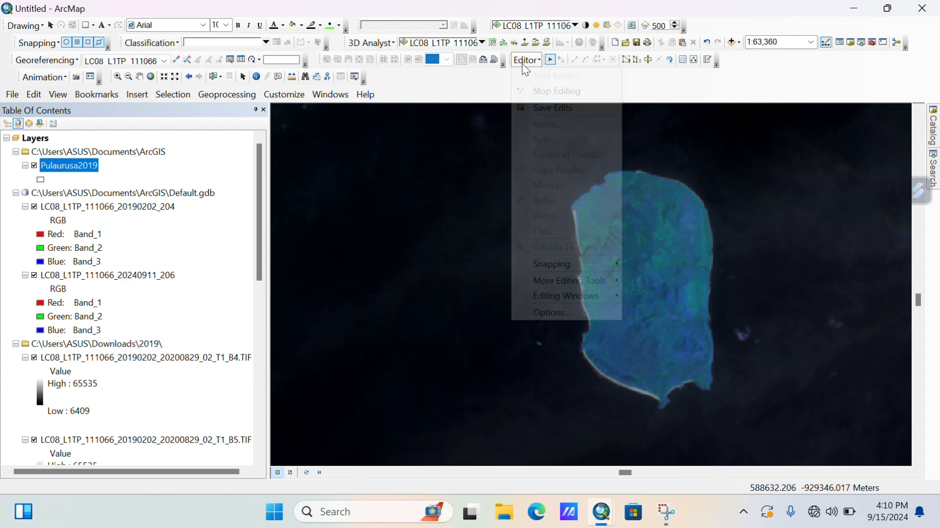
{"action": "mouse_move", "coordinate": [563, 294]}
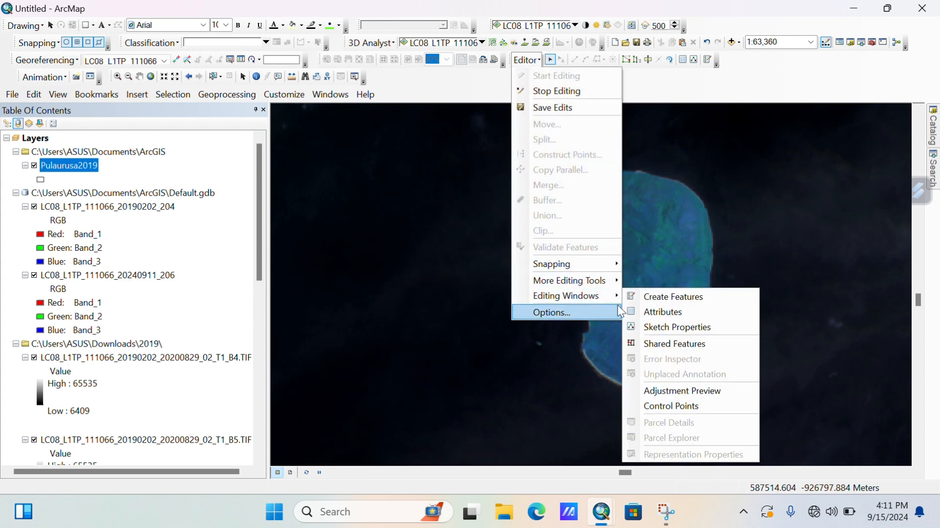
{"action": "left_click", "coordinate": [668, 298]}
{"action": "left_click", "coordinate": [833, 157]}
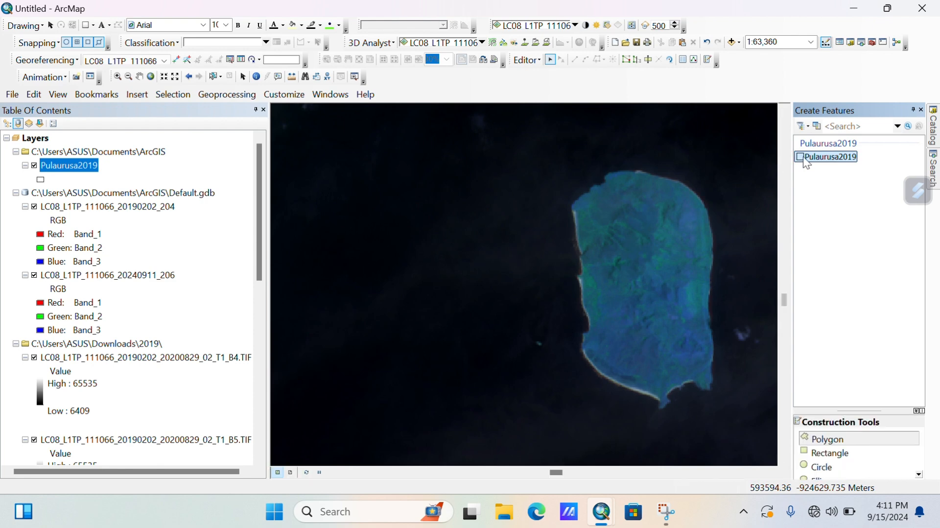
{"action": "left_click", "coordinate": [821, 440]}
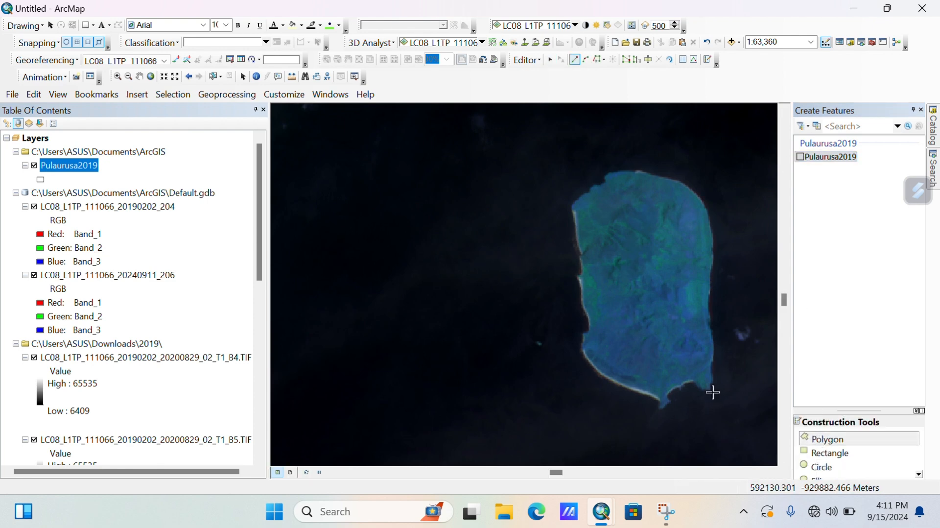
Digitize Pulau Rusa's 2019 coastline as a polygon, starting from the southeast tip and going anticlockwise around the island.
{"action": "left_click", "coordinate": [711, 387]}
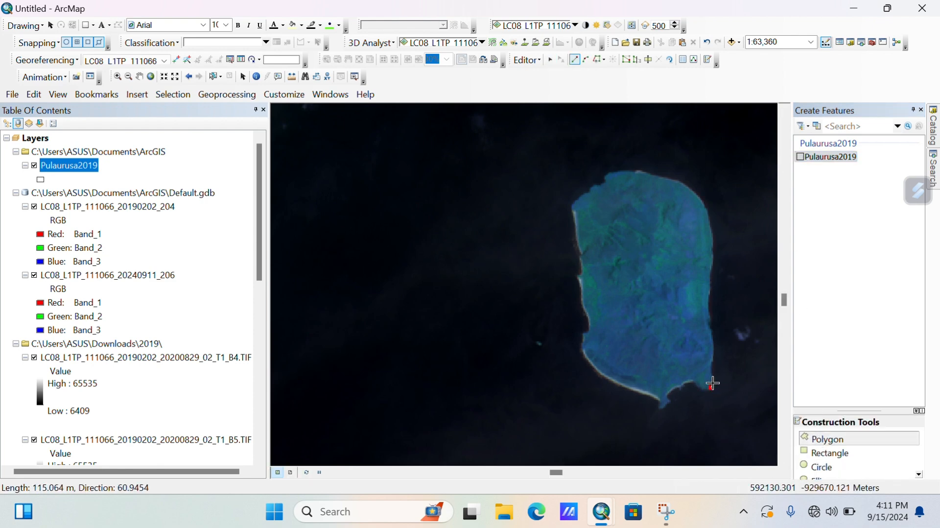
{"action": "left_click", "coordinate": [714, 381]}
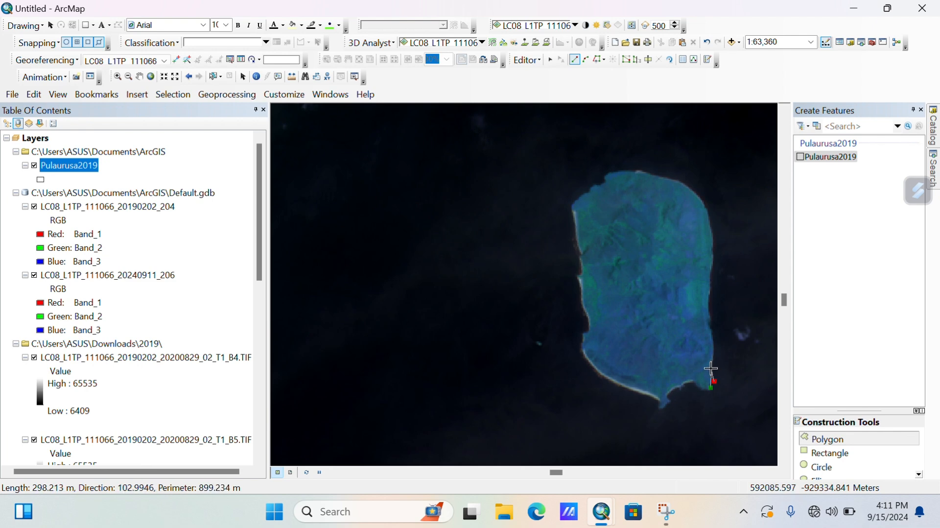
{"action": "left_click", "coordinate": [711, 369]}
{"action": "left_click", "coordinate": [715, 357]}
{"action": "left_click", "coordinate": [716, 345]}
{"action": "left_click", "coordinate": [710, 325]}
{"action": "left_click", "coordinate": [714, 322]}
{"action": "left_click", "coordinate": [709, 306]}
{"action": "left_click", "coordinate": [709, 295]}
{"action": "left_click", "coordinate": [715, 263]}
{"action": "left_click", "coordinate": [715, 230]}
{"action": "left_click", "coordinate": [705, 201]}
{"action": "left_click", "coordinate": [684, 183]}
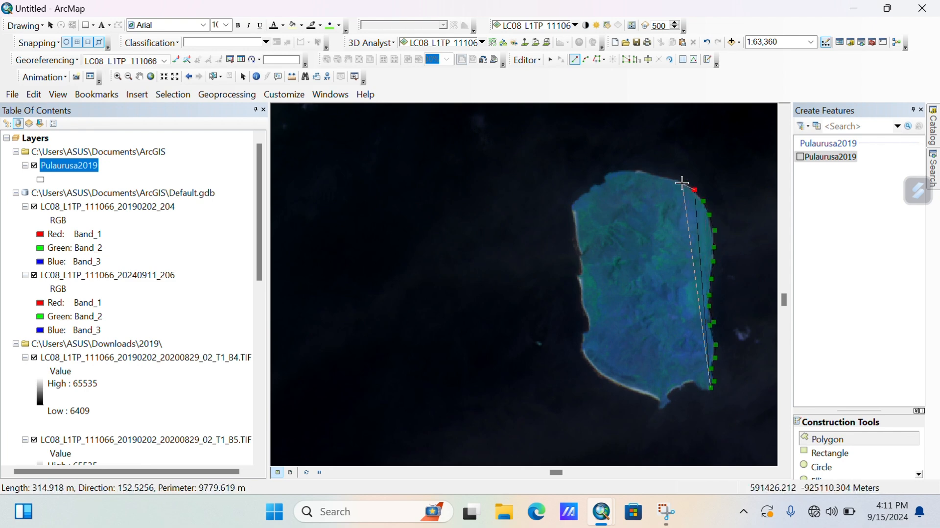
{"action": "left_click", "coordinate": [664, 178]}
{"action": "left_click", "coordinate": [643, 171]}
{"action": "left_click", "coordinate": [632, 170]}
{"action": "left_click", "coordinate": [610, 172]}
{"action": "left_click", "coordinate": [604, 179]}
{"action": "left_click", "coordinate": [593, 186]}
{"action": "left_click", "coordinate": [581, 197]}
{"action": "left_click", "coordinate": [572, 210]}
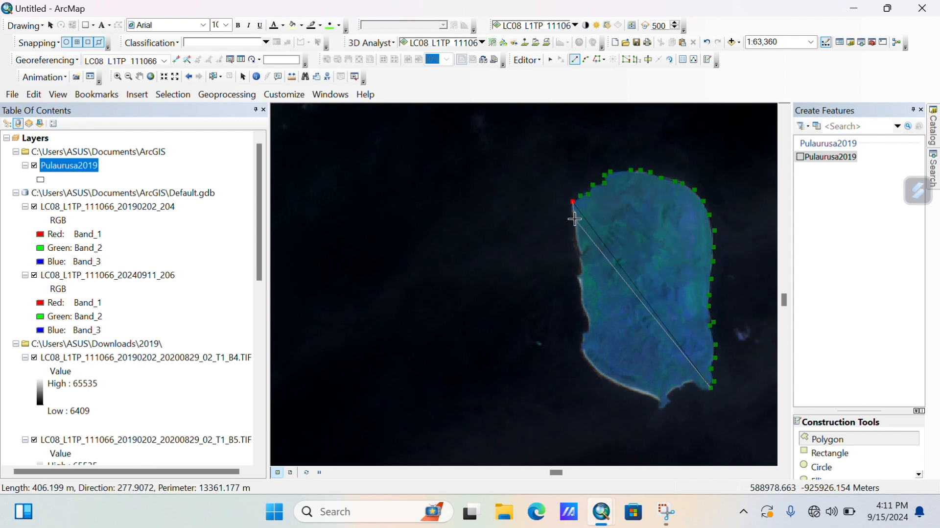
{"action": "left_click", "coordinate": [577, 217]}
{"action": "left_click", "coordinate": [575, 239]}
{"action": "left_click", "coordinate": [580, 248]}
{"action": "left_click", "coordinate": [582, 265]}
{"action": "left_click", "coordinate": [579, 274]}
{"action": "left_click", "coordinate": [580, 293]}
{"action": "left_click", "coordinate": [586, 319]}
{"action": "left_click", "coordinate": [583, 331]}
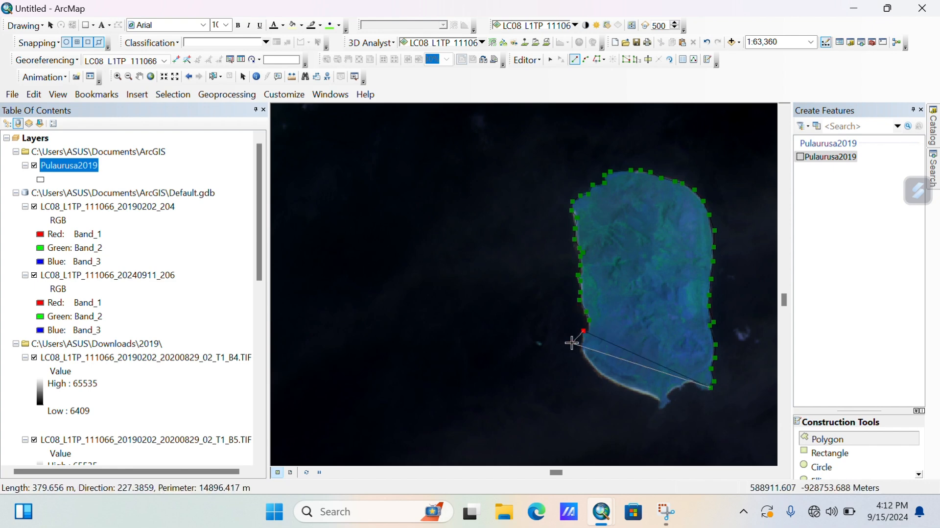
{"action": "left_click", "coordinate": [581, 340]}
{"action": "left_click", "coordinate": [584, 355]}
{"action": "left_click", "coordinate": [592, 366]}
{"action": "left_click", "coordinate": [612, 379]}
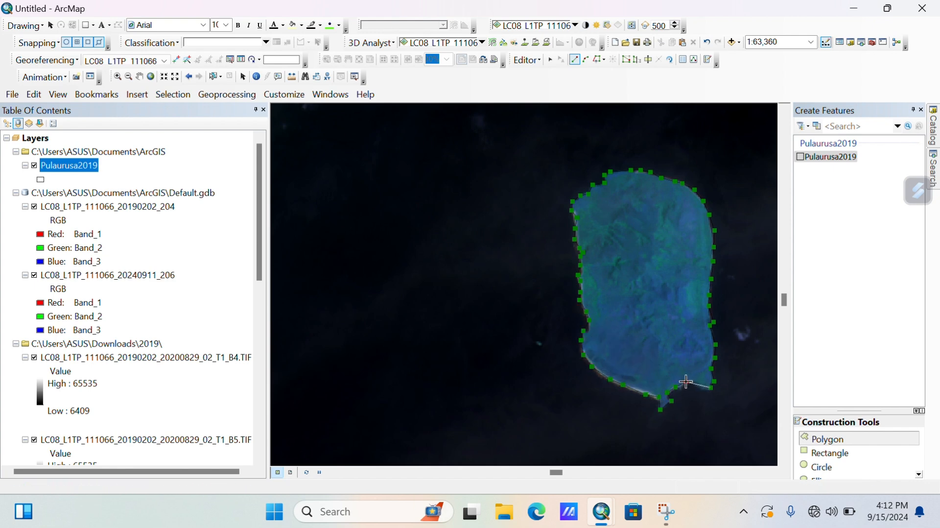
{"action": "double_click", "coordinate": [710, 386]}
Create a new Polygon shapefile named Pulaurusa2024 in the Home folder.
{"action": "right_click", "coordinate": [835, 162]}
{"action": "mouse_move", "coordinate": [863, 250]}
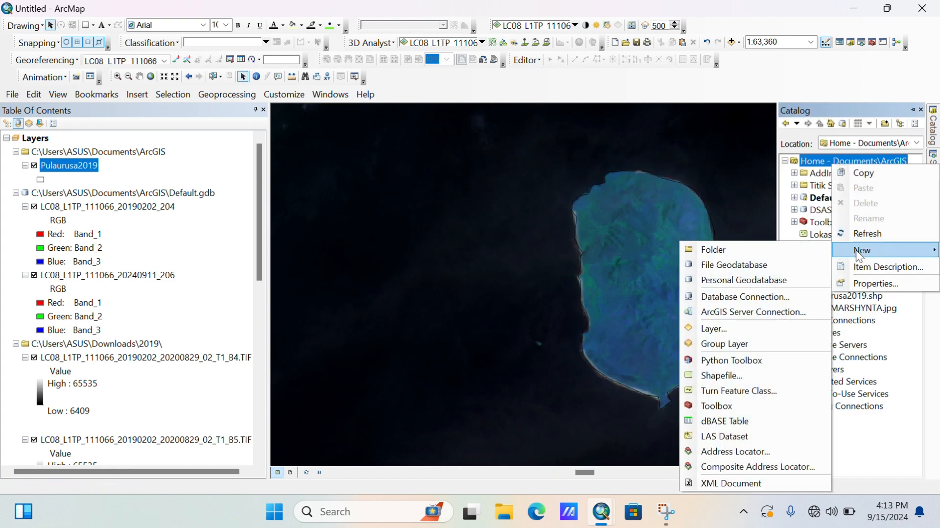
{"action": "left_click", "coordinate": [755, 373]}
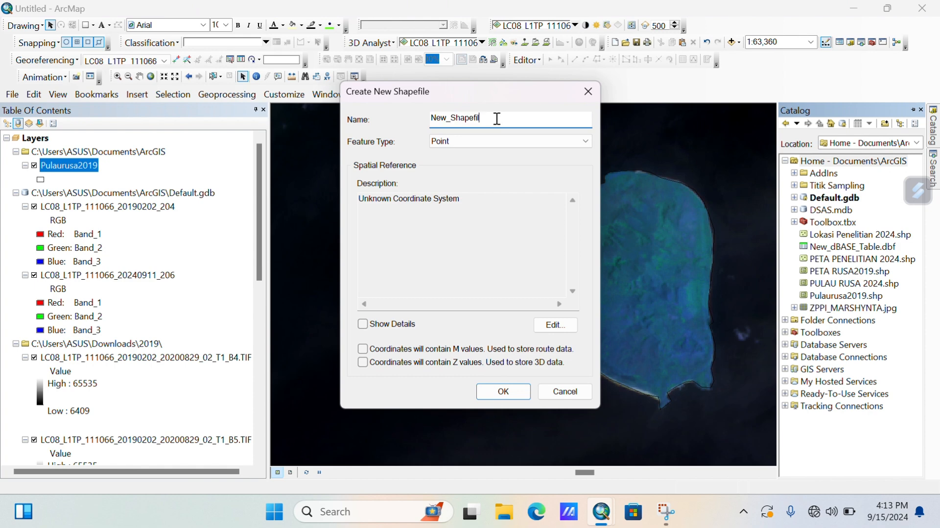
{"action": "key", "text": "BackSpace"}
{"action": "type", "text": "Pulaurusa2024"}
{"action": "left_click", "coordinate": [487, 139]}
{"action": "left_click", "coordinate": [461, 173]}
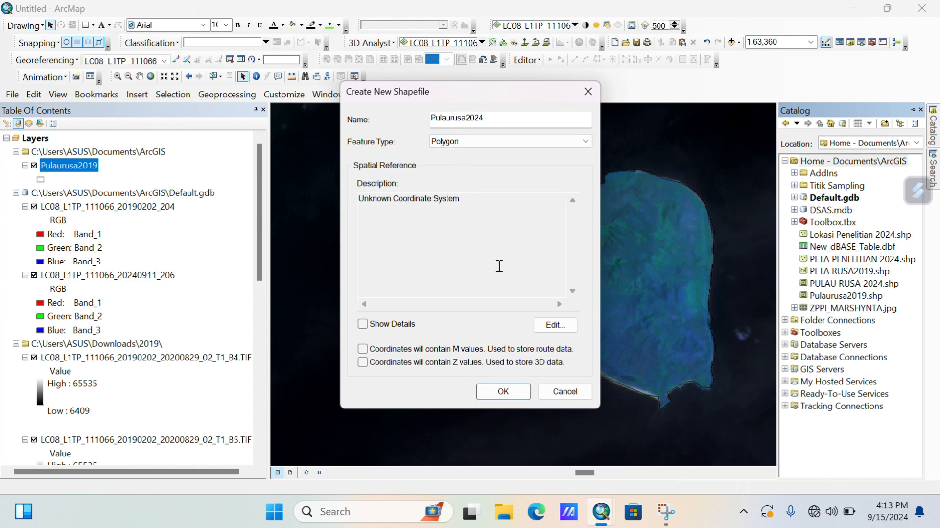
Give the shapefile the WGS 1984 UTM Zone 51N coordinate system and add it to the map.
{"action": "left_click", "coordinate": [544, 326]}
{"action": "double_click", "coordinate": [411, 168]}
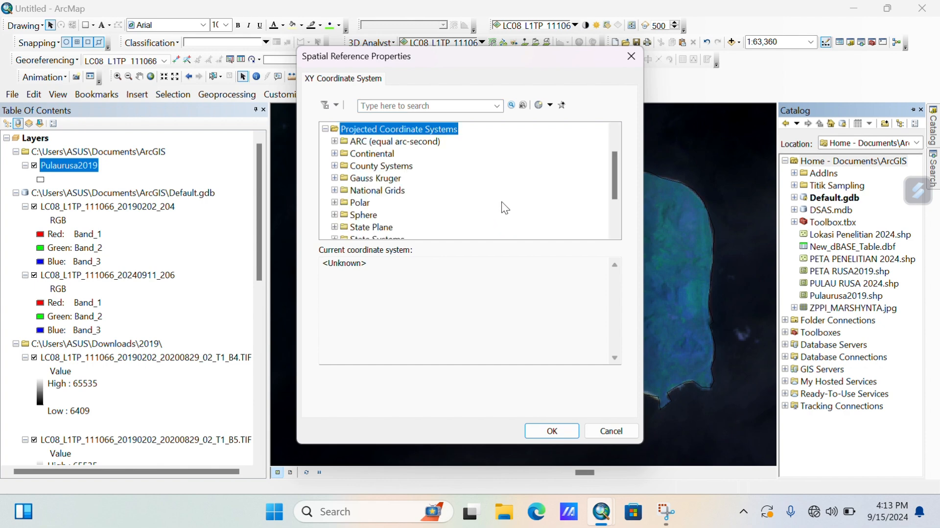
{"action": "scroll", "coordinate": [502, 202], "scroll_direction": "down", "scroll_amount": 2}
{"action": "left_click", "coordinate": [335, 202]}
{"action": "scroll", "coordinate": [352, 211], "scroll_direction": "down", "scroll_amount": 3}
{"action": "left_click", "coordinate": [343, 203]}
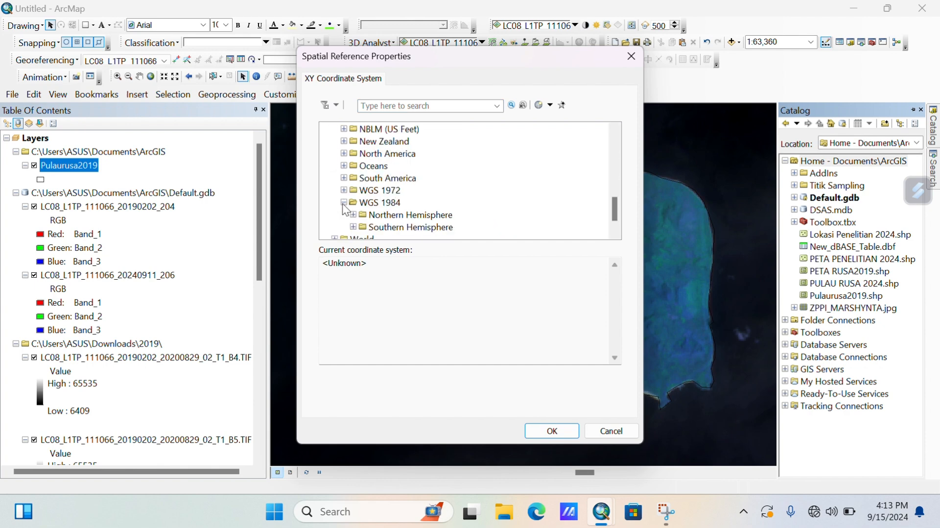
{"action": "left_click", "coordinate": [353, 214]}
{"action": "scroll", "coordinate": [356, 223], "scroll_direction": "down", "scroll_amount": 20}
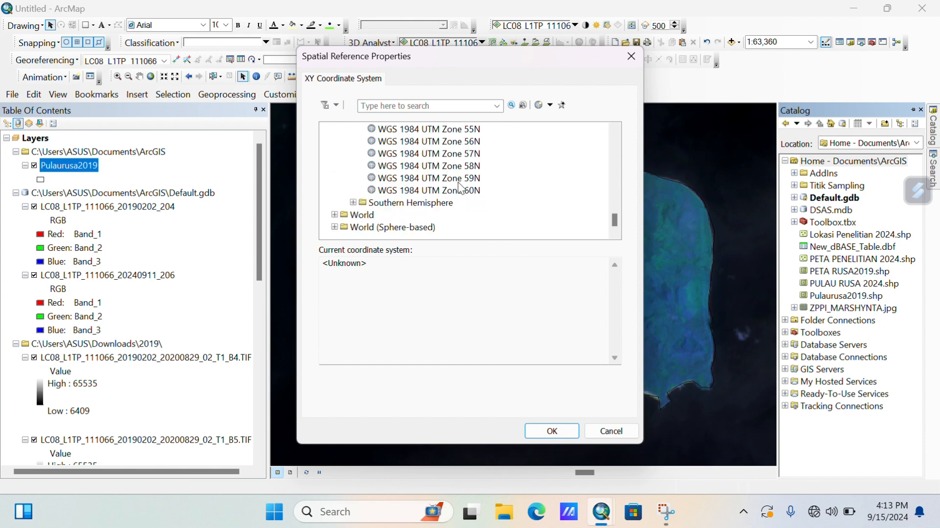
{"action": "scroll", "coordinate": [458, 153], "scroll_direction": "up", "scroll_amount": 2}
{"action": "scroll", "coordinate": [458, 154], "scroll_direction": "up", "scroll_amount": 1}
{"action": "double_click", "coordinate": [458, 153]}
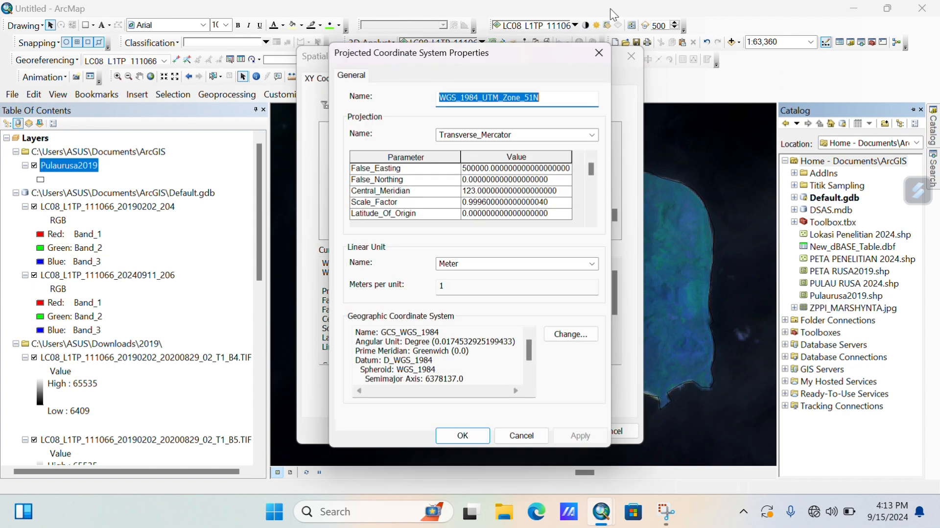
{"action": "left_click", "coordinate": [594, 58]}
{"action": "left_click", "coordinate": [556, 429]}
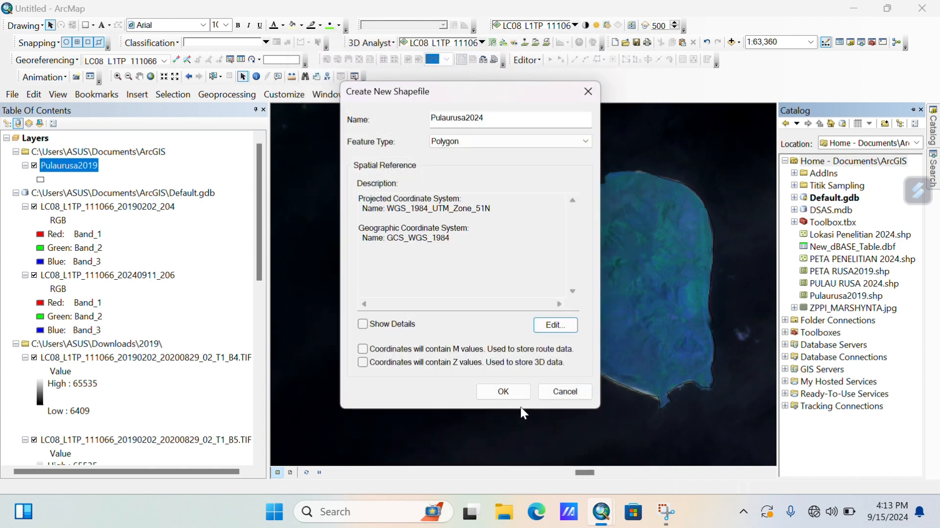
{"action": "left_click", "coordinate": [509, 396]}
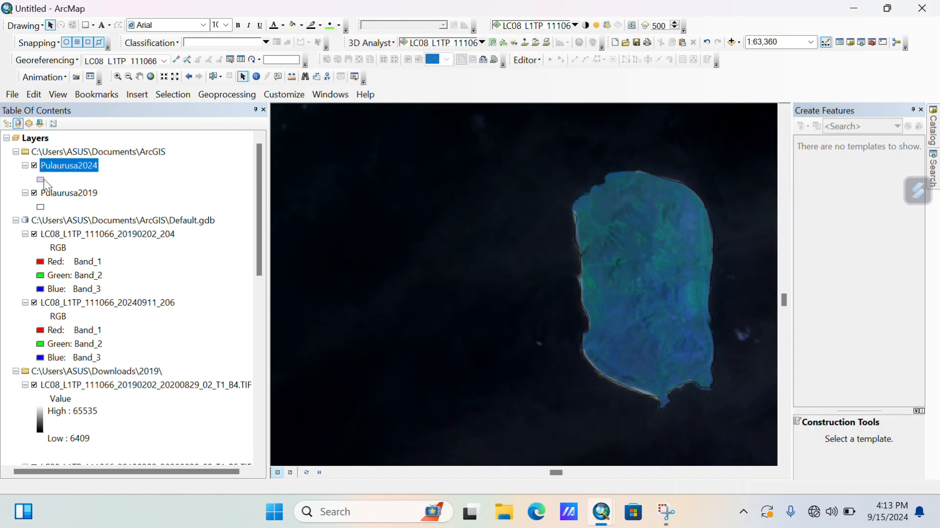
Give the Pulaurusa2024 layer a hollow fill symbol.
{"action": "left_click", "coordinate": [41, 181]}
{"action": "left_click", "coordinate": [431, 163]}
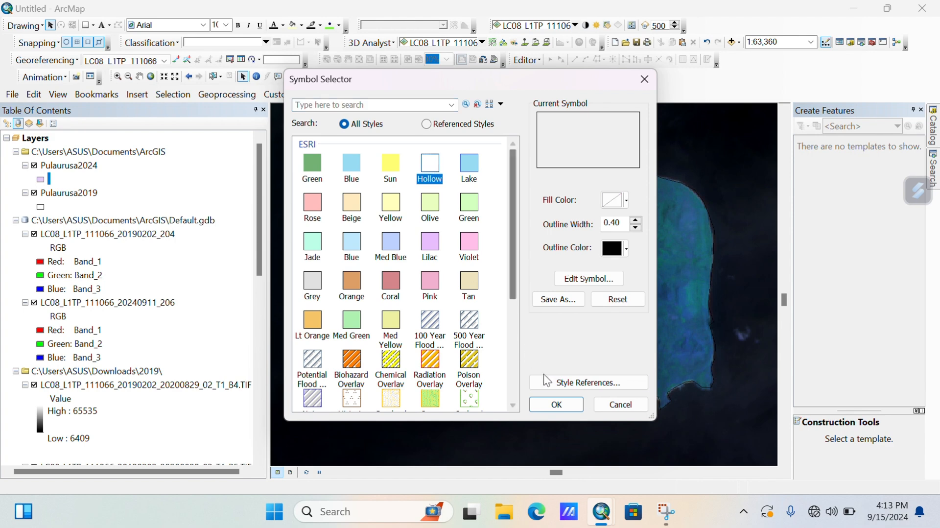
{"action": "left_click", "coordinate": [556, 403]}
Apply display transparency to Pulaurusa2024 in its Layer Properties.
{"action": "right_click", "coordinate": [91, 168]}
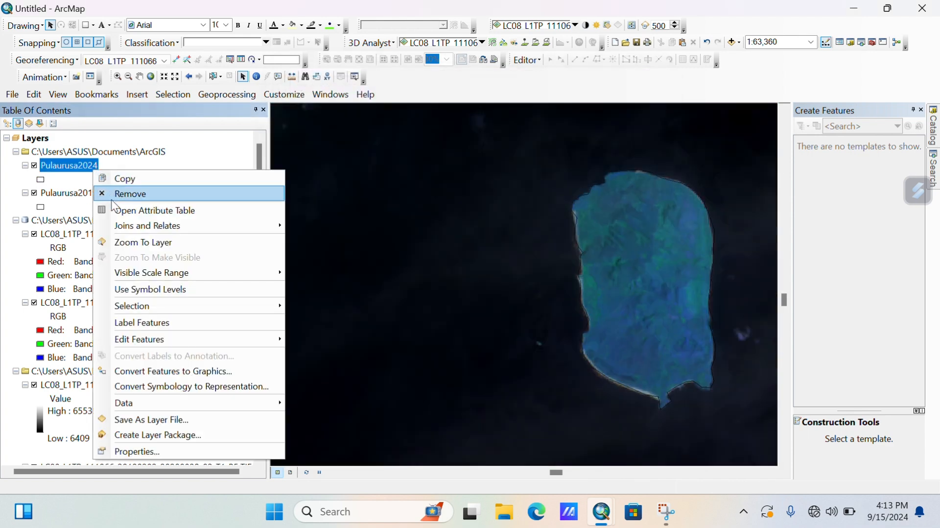
{"action": "left_click", "coordinate": [126, 451]}
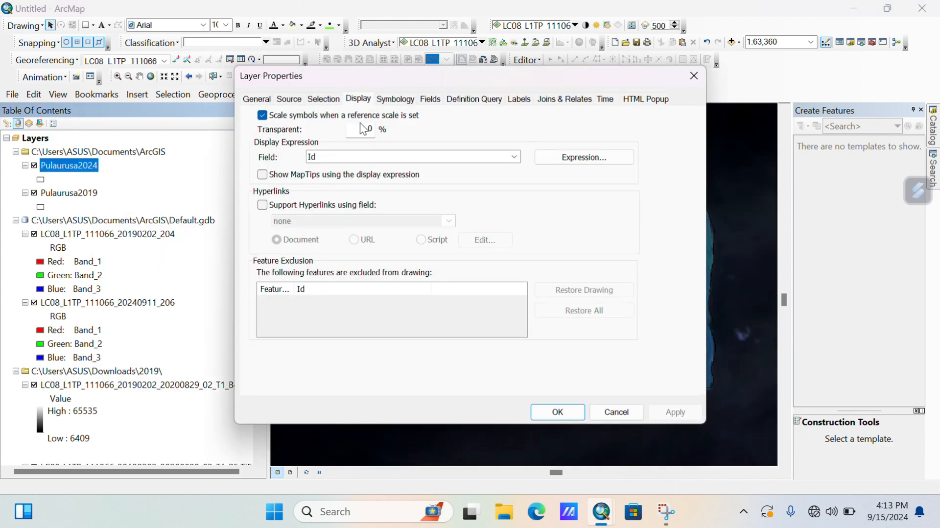
{"action": "left_click", "coordinate": [562, 412]}
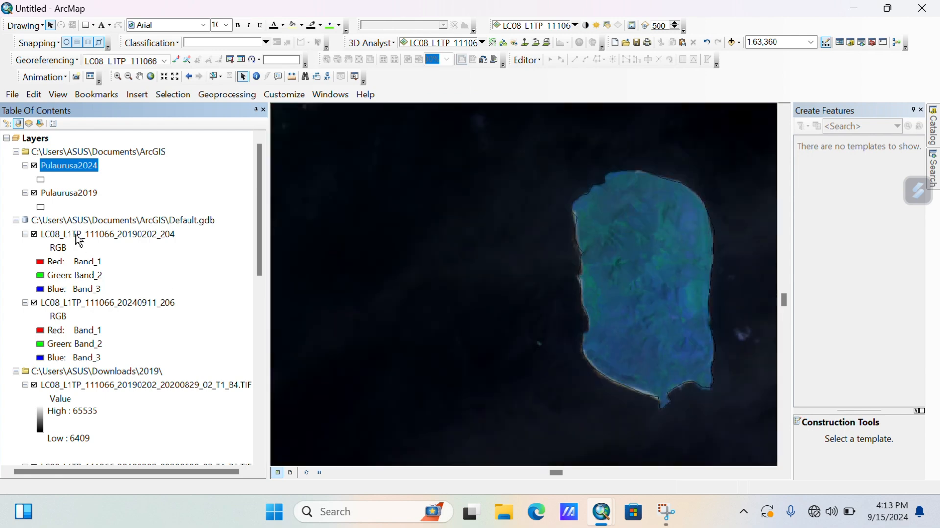
Start editing and choose the Pulaurusa2024 template with the Polygon tool.
{"action": "left_click", "coordinate": [527, 60]}
{"action": "left_click", "coordinate": [534, 75]}
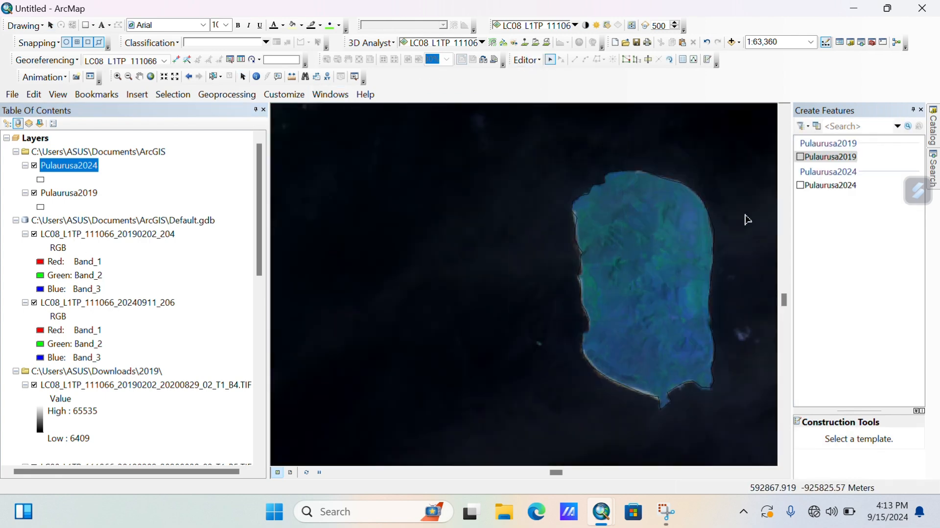
{"action": "left_click", "coordinate": [828, 185]}
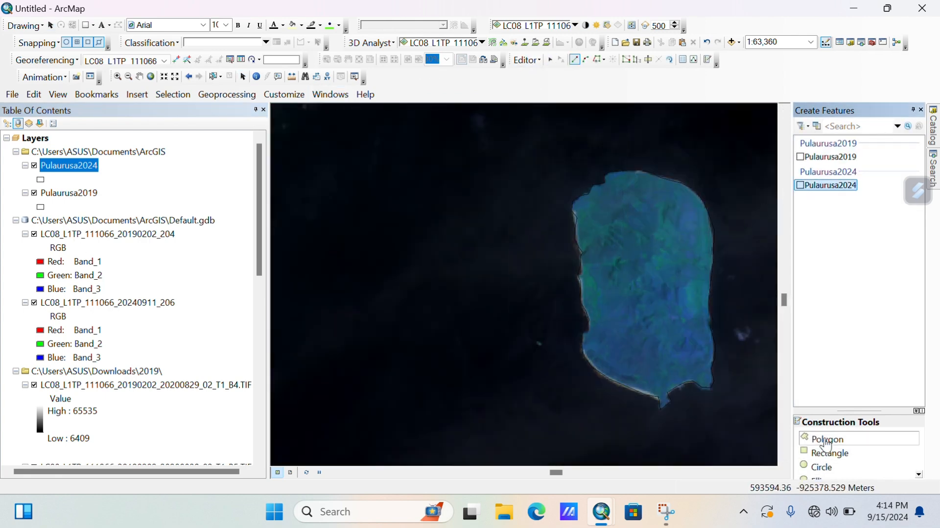
{"action": "left_click", "coordinate": [827, 440]}
Digitize the island's 2024 coastline as a polygon, from the lower-right coast all the way around.
{"action": "left_click", "coordinate": [710, 387]}
{"action": "left_click", "coordinate": [714, 381]}
{"action": "left_click", "coordinate": [712, 373]}
{"action": "left_click", "coordinate": [712, 369]}
{"action": "left_click", "coordinate": [715, 358]}
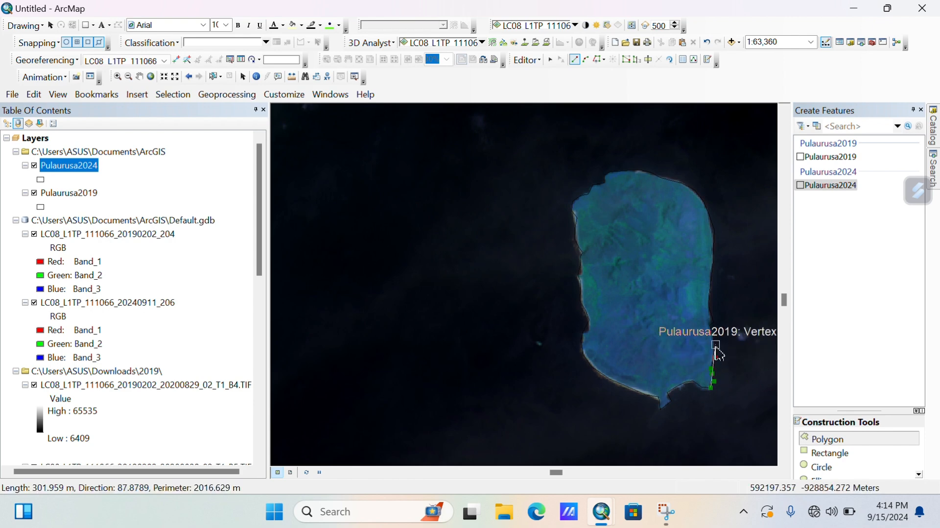
{"action": "left_click", "coordinate": [715, 344]}
{"action": "left_click", "coordinate": [714, 337]}
{"action": "left_click", "coordinate": [716, 304]}
{"action": "left_click", "coordinate": [714, 268]}
{"action": "left_click", "coordinate": [712, 219]}
{"action": "left_click", "coordinate": [662, 178]}
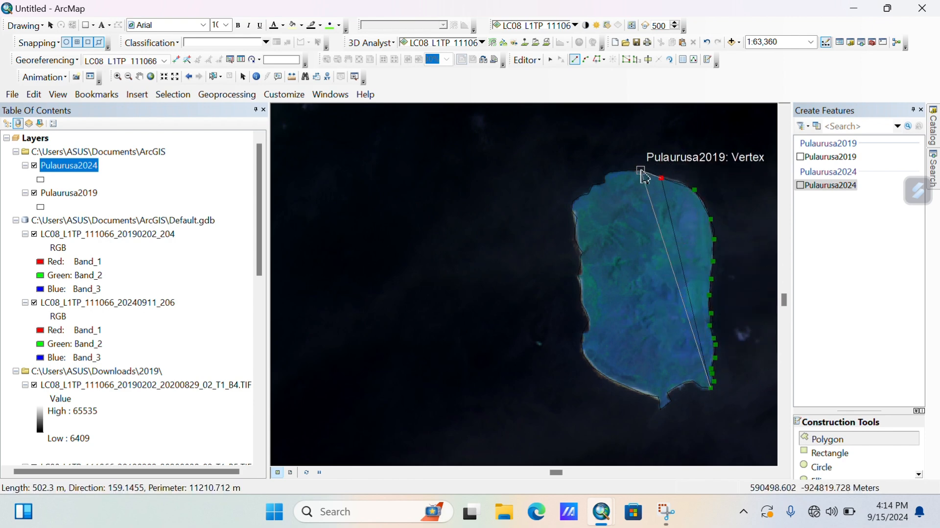
{"action": "left_click", "coordinate": [611, 171]}
{"action": "left_click", "coordinate": [593, 185]}
{"action": "left_click", "coordinate": [572, 210]}
{"action": "left_click", "coordinate": [574, 239]}
{"action": "left_click", "coordinate": [579, 248]}
{"action": "left_click", "coordinate": [580, 264]}
{"action": "left_click", "coordinate": [572, 276]}
{"action": "left_click", "coordinate": [580, 300]}
{"action": "left_click", "coordinate": [589, 320]}
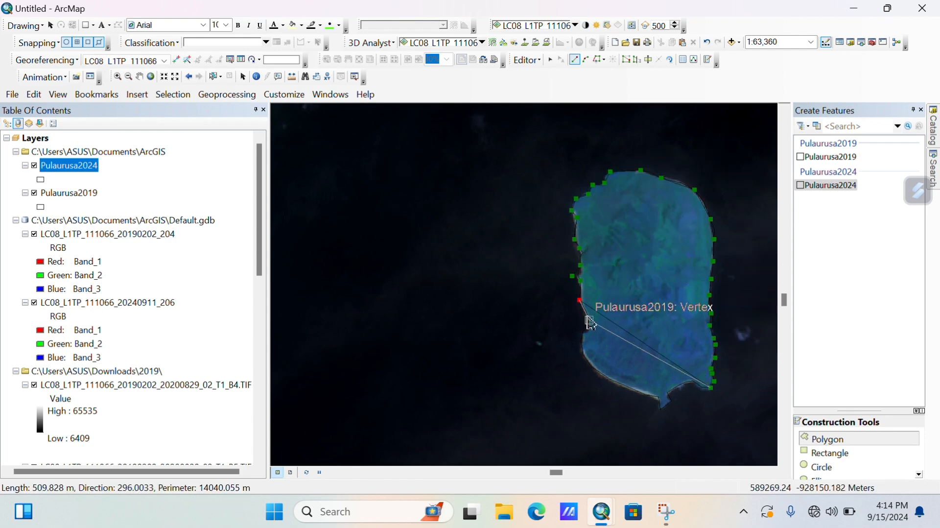
{"action": "left_click", "coordinate": [582, 345]}
{"action": "left_click", "coordinate": [616, 381]}
{"action": "left_click", "coordinate": [660, 398]}
{"action": "left_click", "coordinate": [678, 392]}
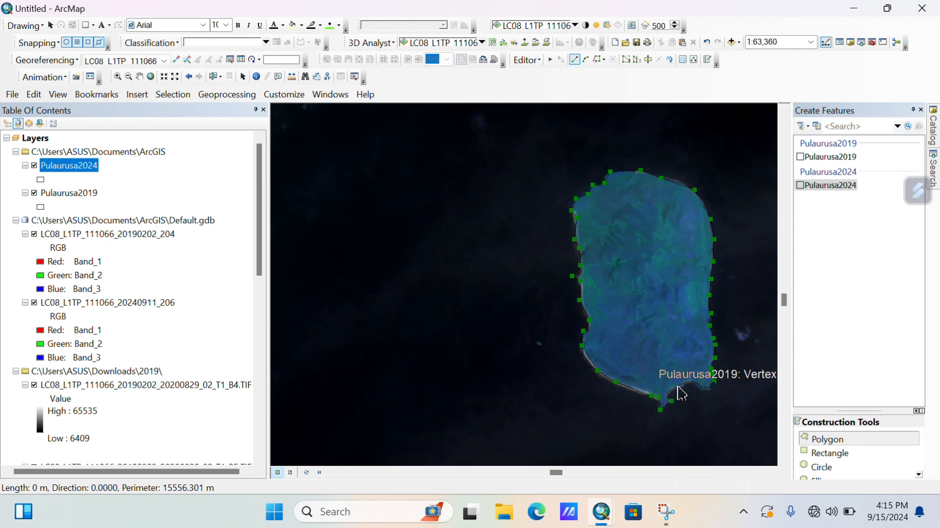
{"action": "double_click", "coordinate": [713, 388]}
Find the Polygon To Line tool through the Search pane.
{"action": "scroll", "coordinate": [35, 407], "scroll_direction": "down", "scroll_amount": 10}
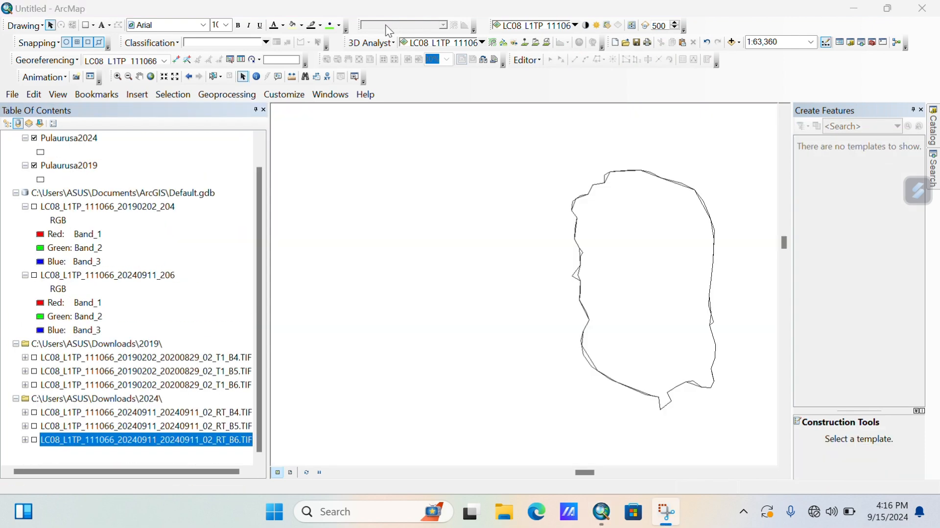
{"action": "left_click", "coordinate": [327, 96]}
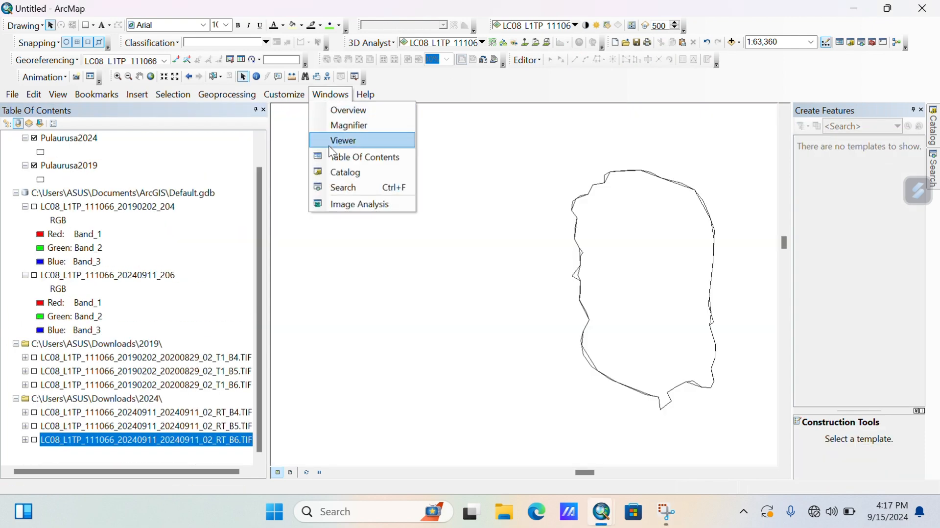
{"action": "left_click", "coordinate": [338, 189]}
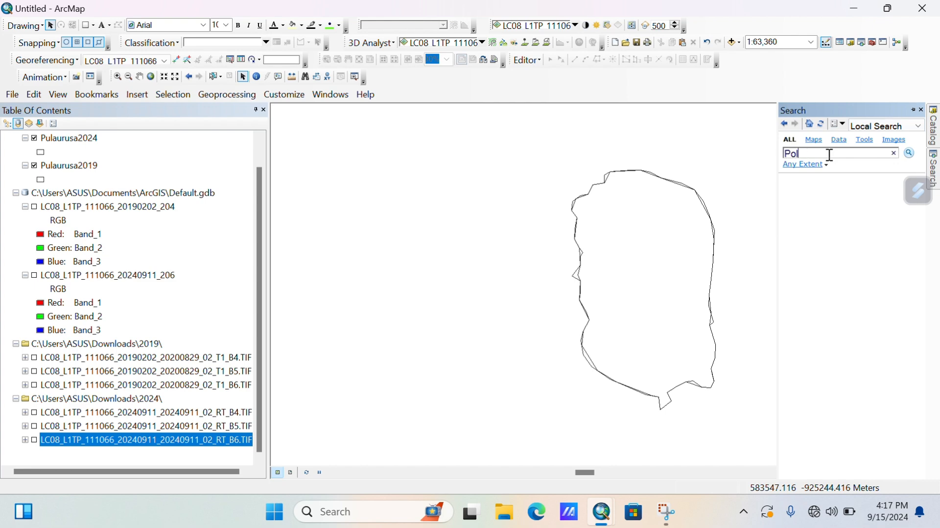
{"action": "left_click", "coordinate": [909, 153]}
{"action": "left_click", "coordinate": [817, 188]}
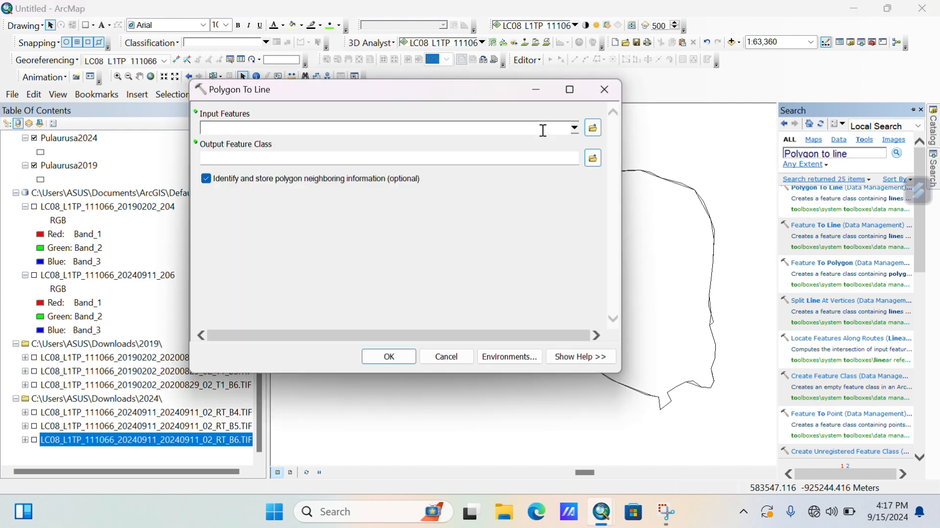
Convert Pulaurusa2024 to lines, saving the output as Pulaurusa2024_line.shp.
{"action": "left_click", "coordinate": [577, 128]}
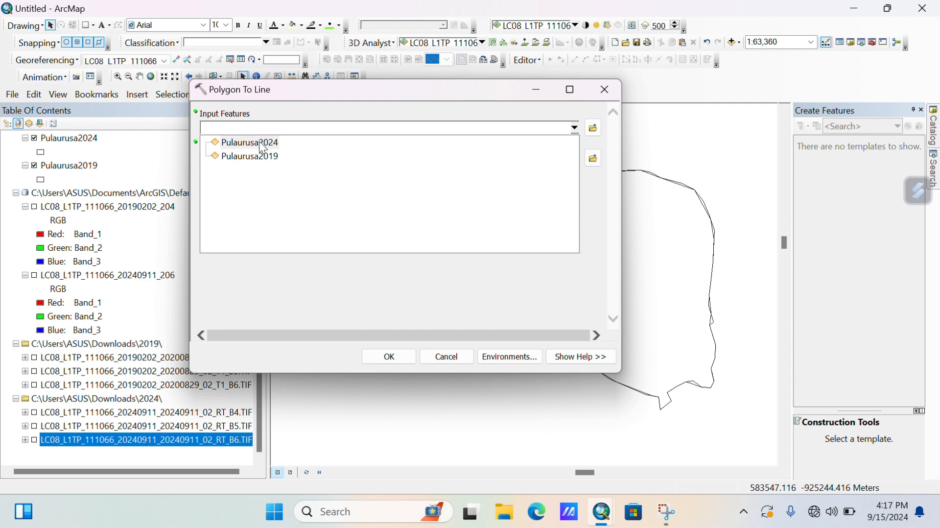
{"action": "left_click", "coordinate": [395, 30]}
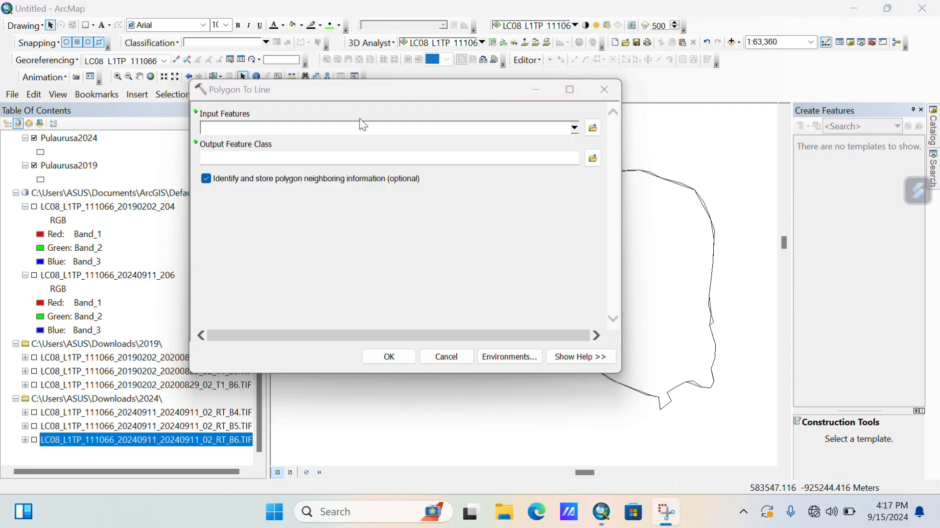
{"action": "left_click", "coordinate": [578, 129]}
{"action": "left_click", "coordinate": [247, 143]}
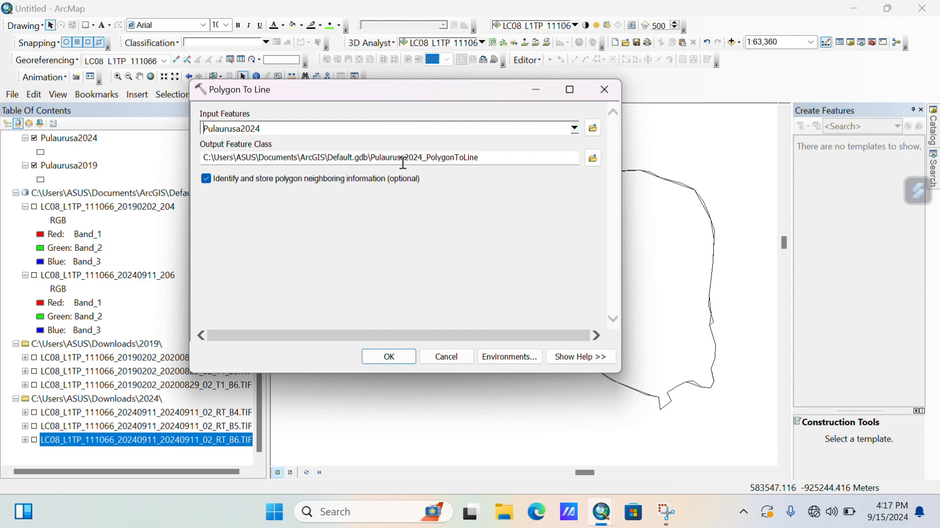
{"action": "left_click", "coordinate": [594, 159]}
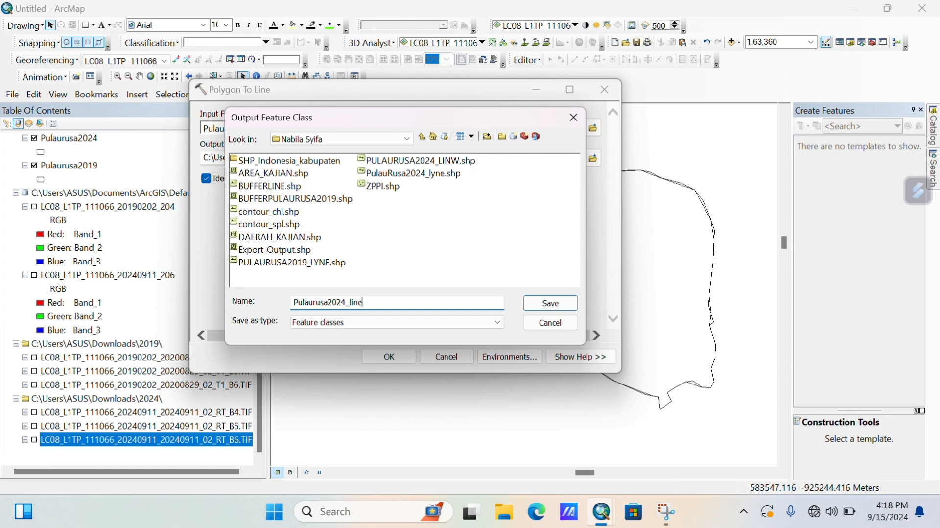
{"action": "left_click", "coordinate": [551, 303]}
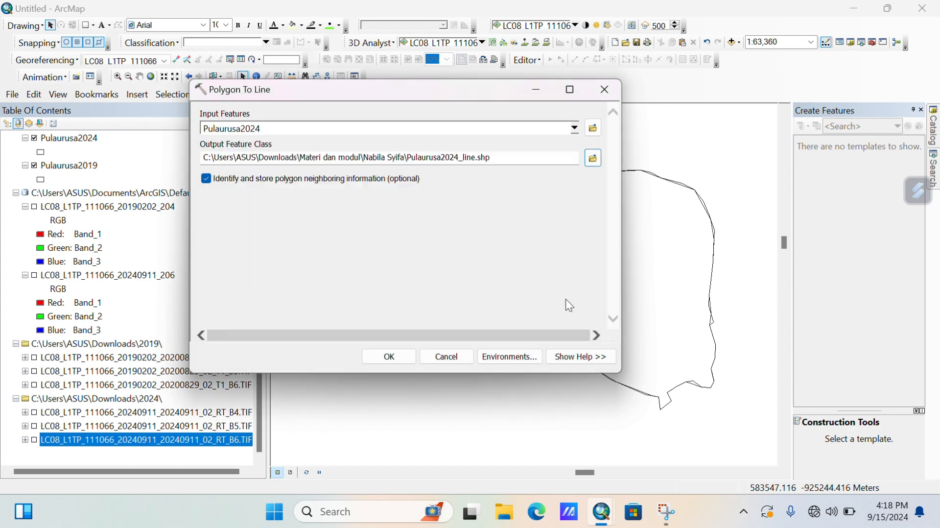
{"action": "left_click", "coordinate": [401, 355]}
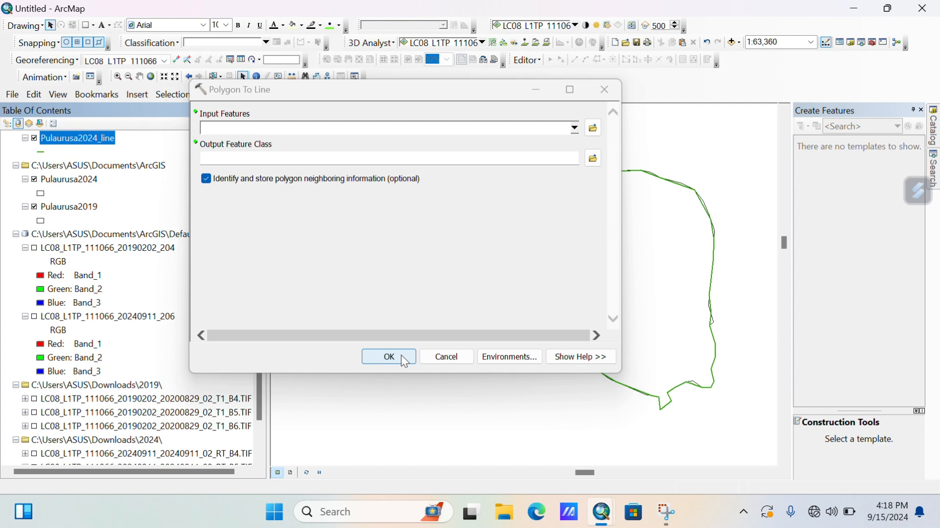
{"action": "left_click", "coordinate": [606, 90]}
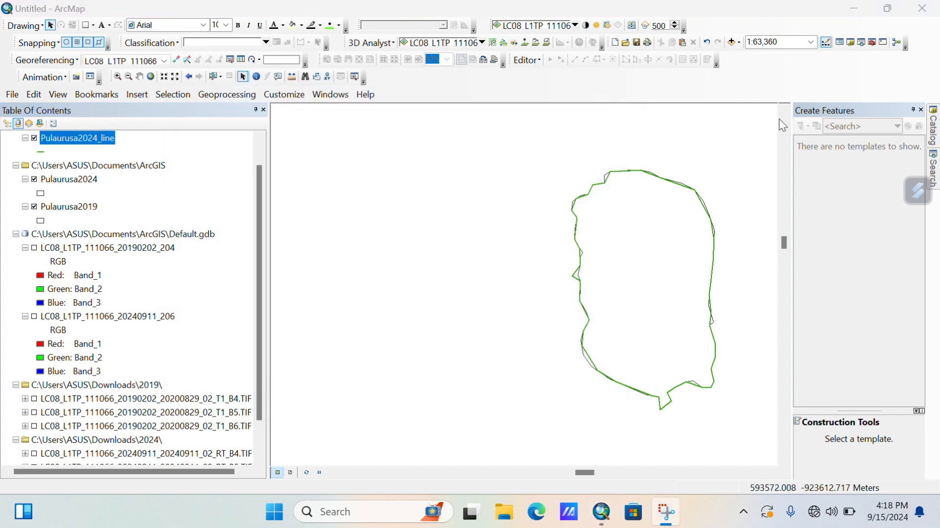
Run Polygon To Line on Pulaurusa2019, saving the output as Pulaurusa2019_line.shp.
{"action": "left_click", "coordinate": [330, 94]}
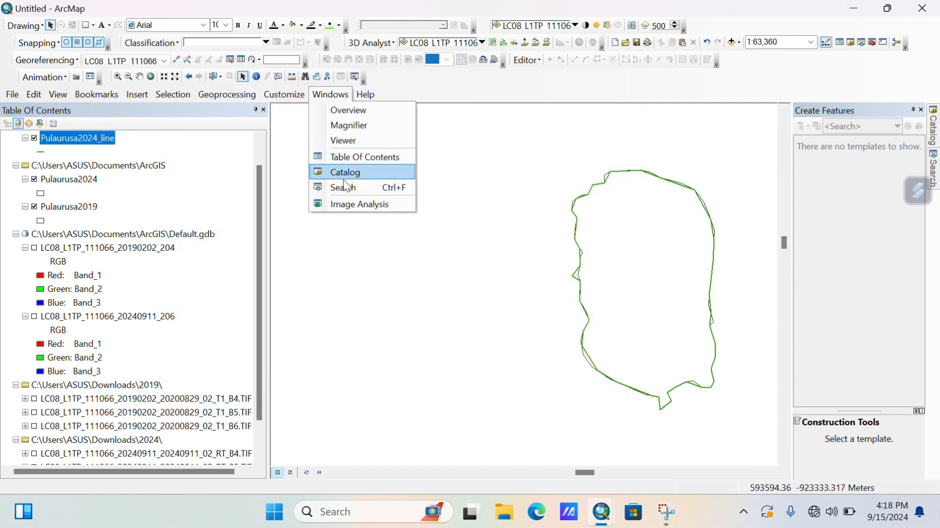
{"action": "left_click", "coordinate": [348, 186]}
{"action": "left_click", "coordinate": [824, 195]}
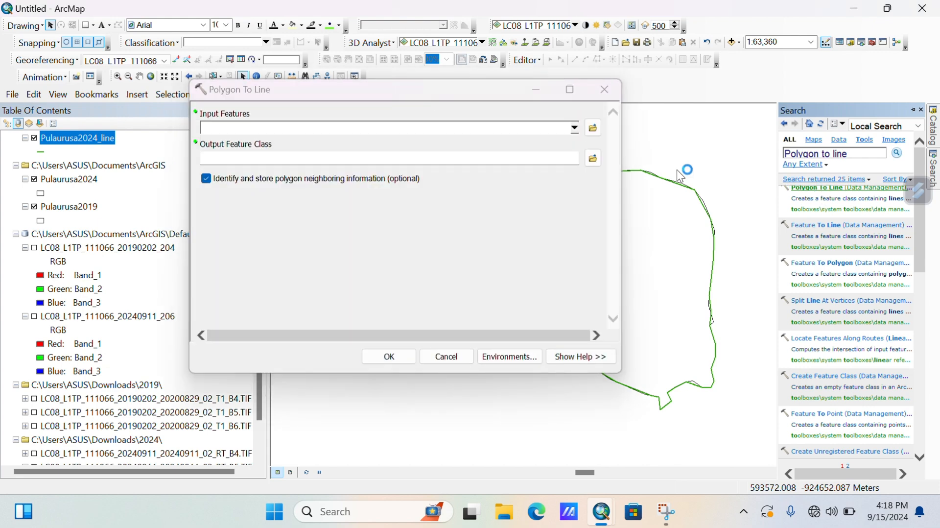
{"action": "left_click", "coordinate": [576, 128]}
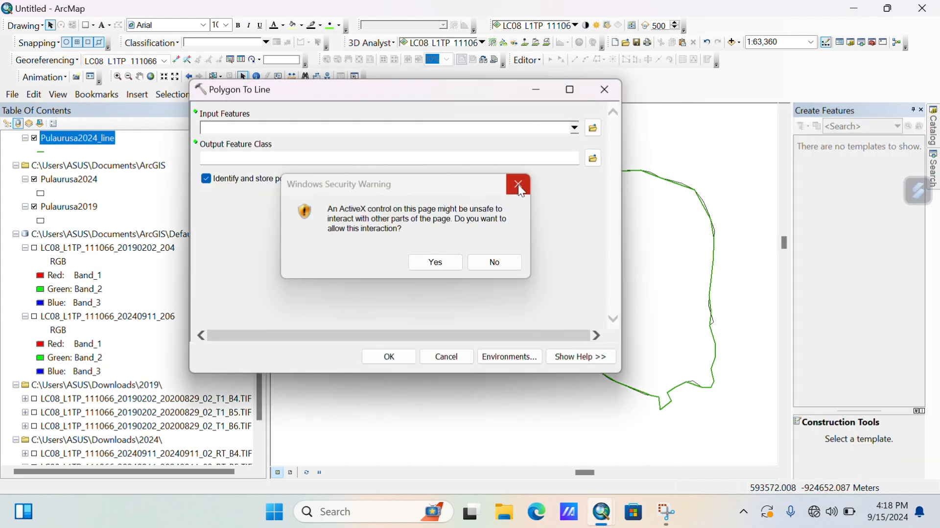
{"action": "left_click", "coordinate": [520, 186]}
{"action": "left_click", "coordinate": [576, 128]}
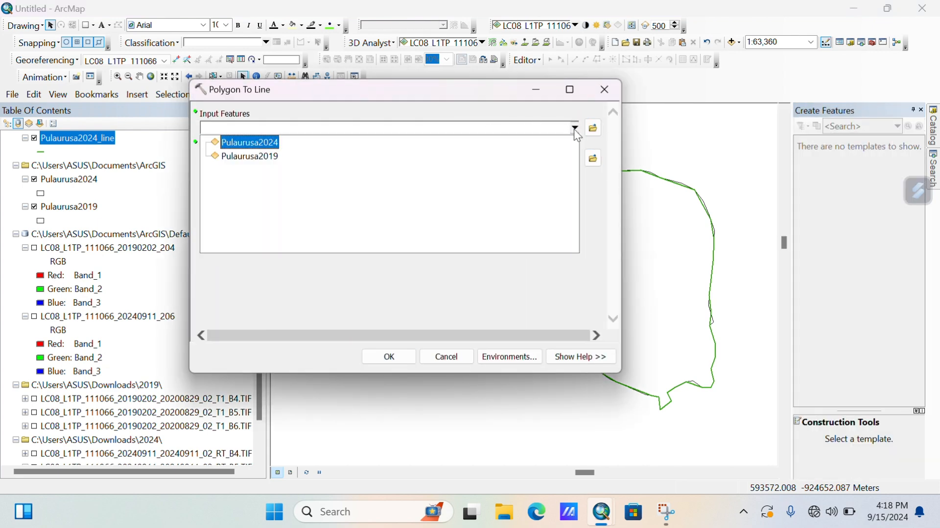
{"action": "left_click", "coordinate": [271, 165]}
{"action": "left_click", "coordinate": [594, 158]}
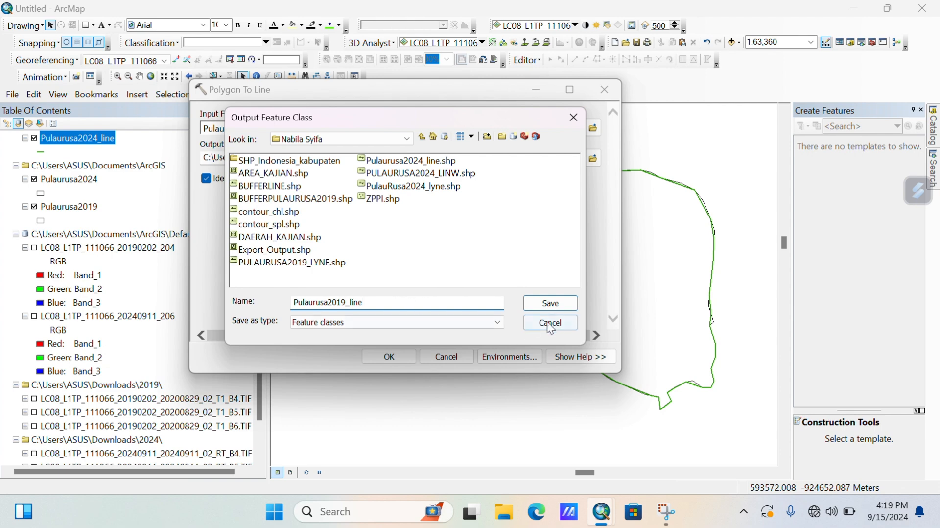
{"action": "left_click", "coordinate": [550, 303]}
{"action": "left_click", "coordinate": [388, 356]}
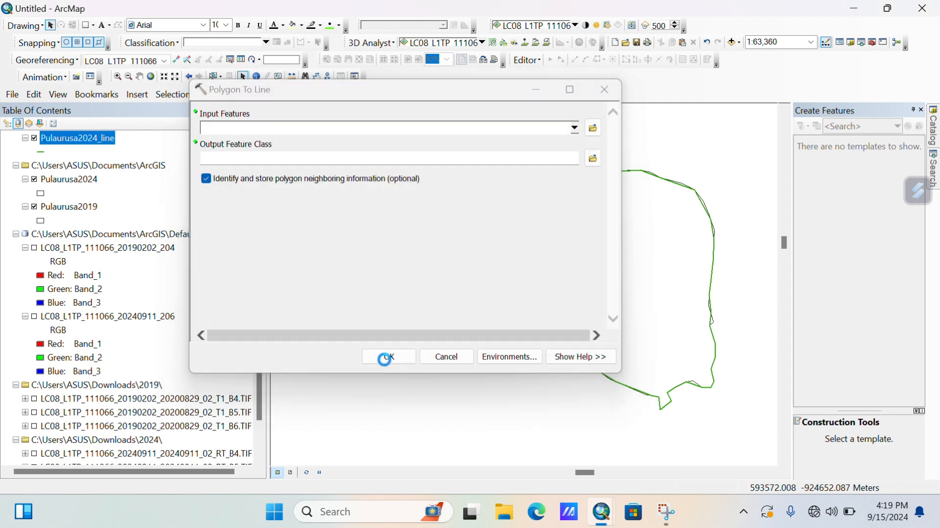
{"action": "left_click", "coordinate": [606, 89]}
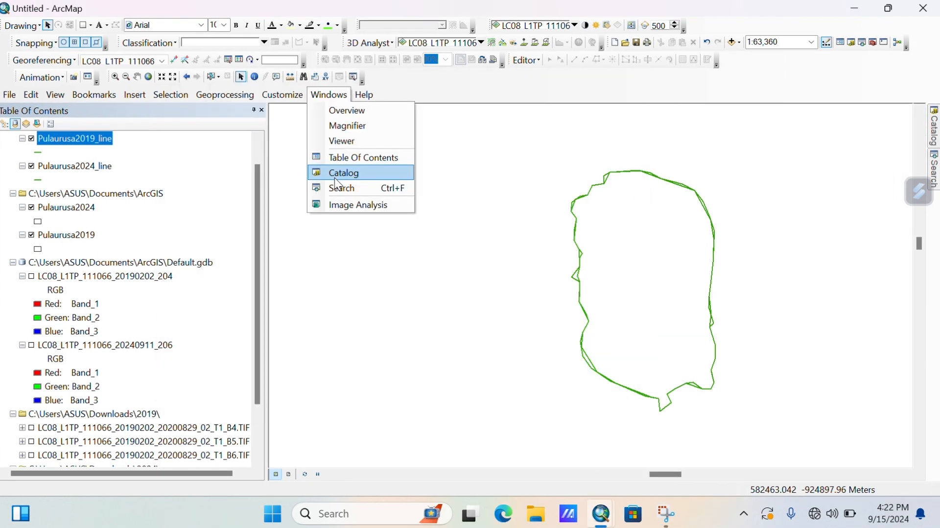
Set up the Buffer tool with Pulaurusa2019_line as input and Bufferpulaurusa2019.shp as output.
{"action": "left_click", "coordinate": [338, 188]}
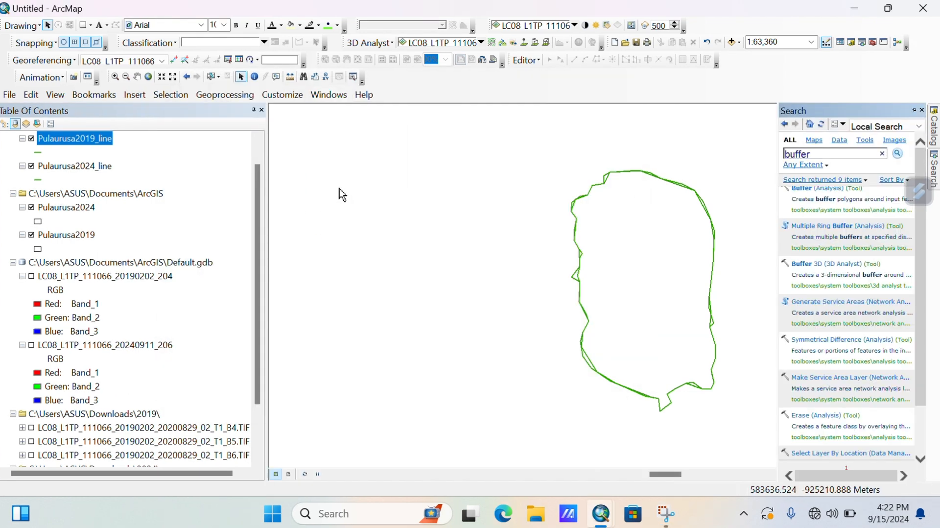
{"action": "left_click", "coordinate": [808, 185]}
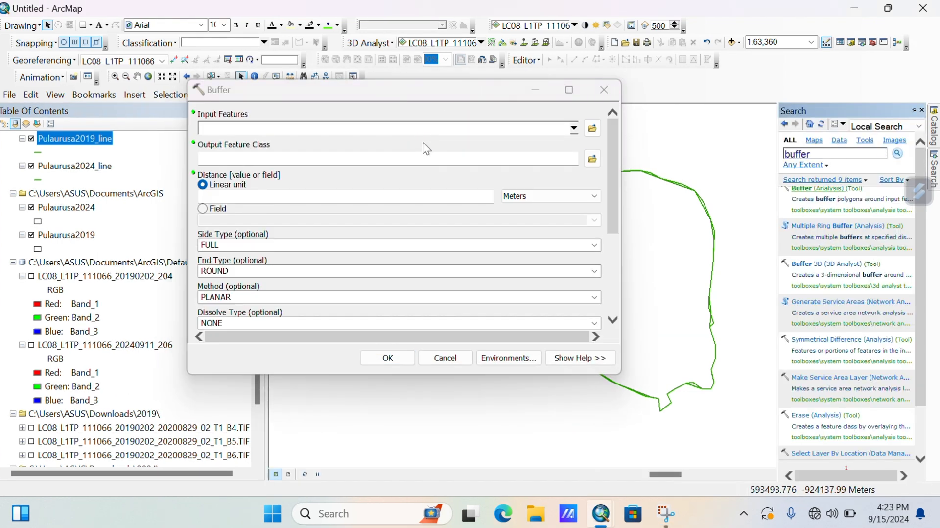
{"action": "left_click", "coordinate": [574, 128]}
{"action": "left_click", "coordinate": [245, 172]}
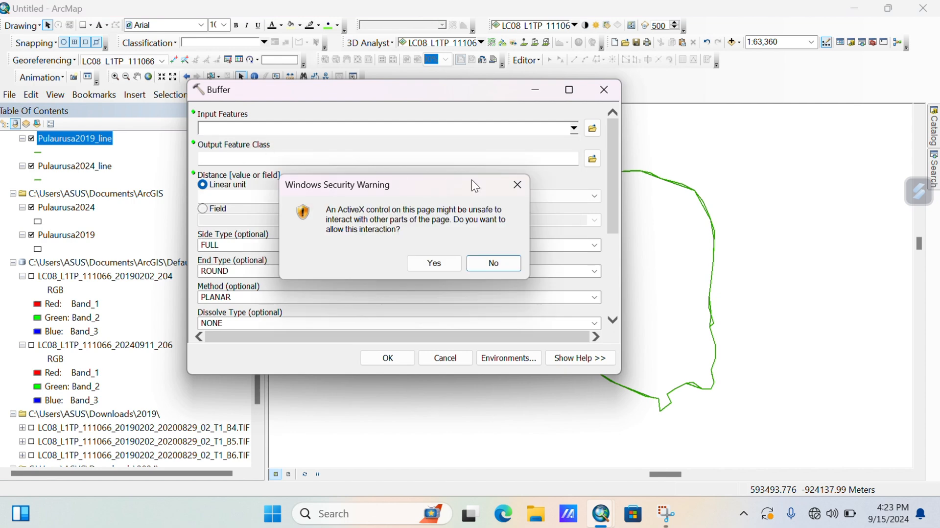
{"action": "left_click", "coordinate": [522, 187]}
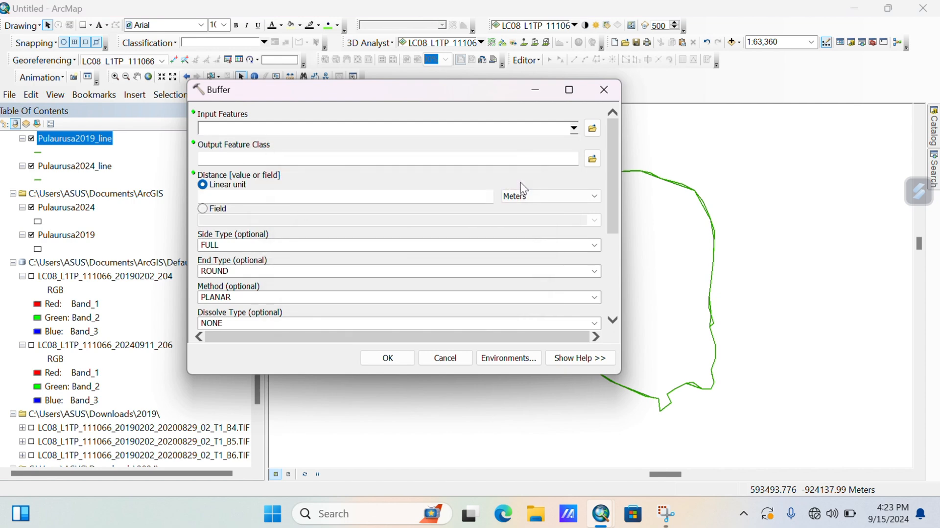
{"action": "left_click", "coordinate": [574, 128]}
{"action": "left_click", "coordinate": [289, 141]}
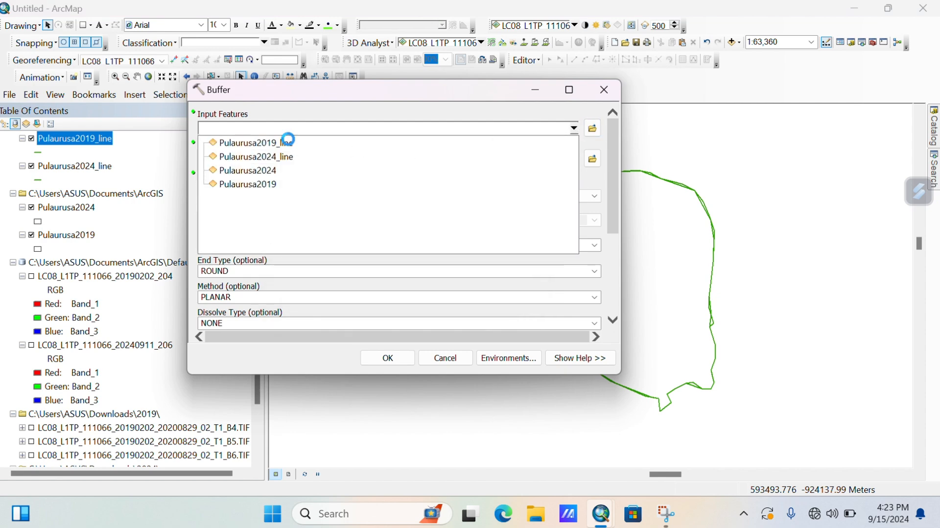
{"action": "left_click", "coordinate": [592, 158]}
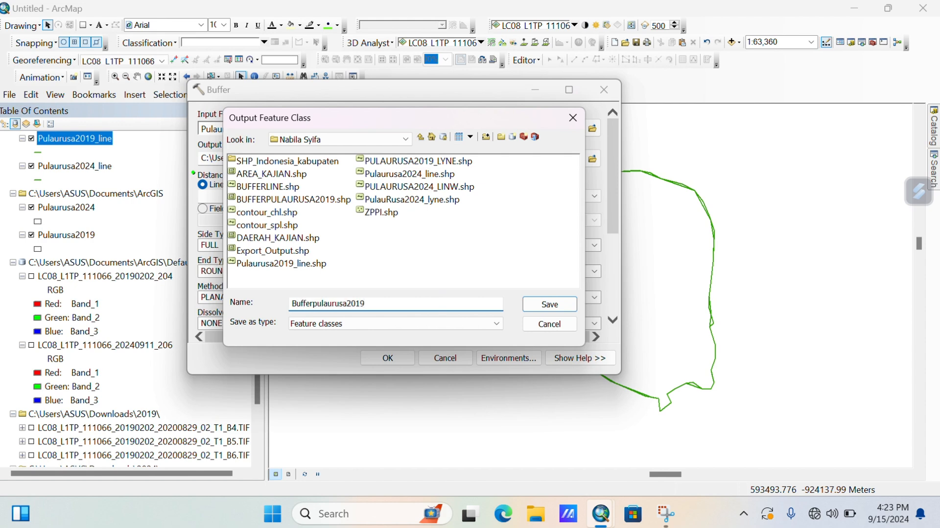
{"action": "left_click", "coordinate": [557, 303]}
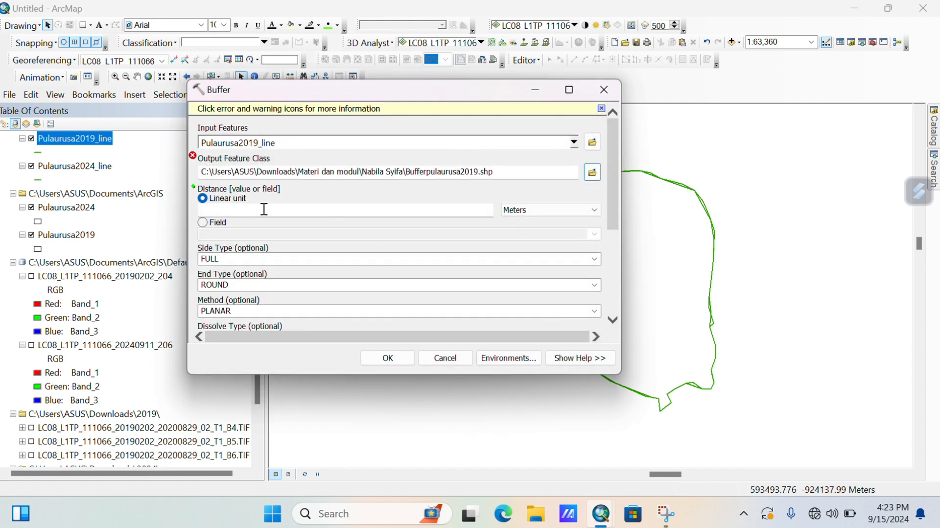
Set a 25 Meters buffer distance and run it, resolving the output-already-exists errors.
{"action": "left_click", "coordinate": [444, 211]}
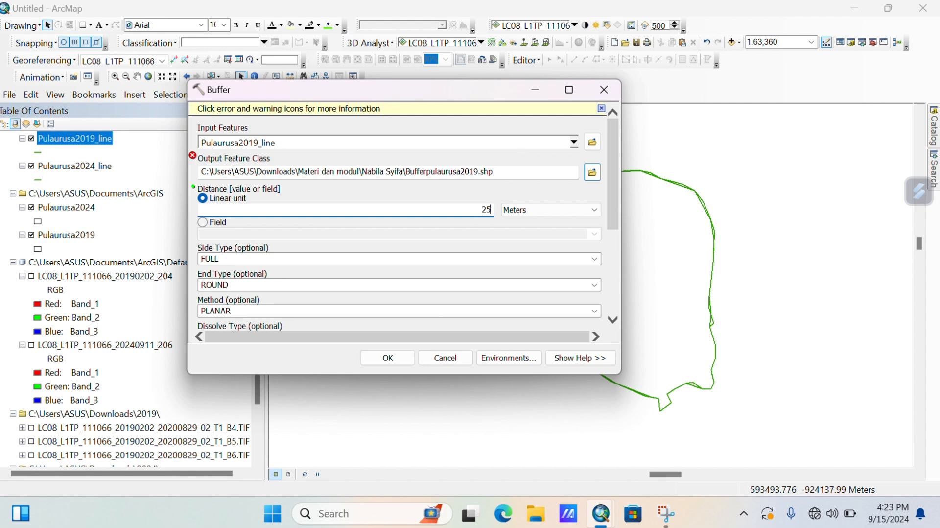
{"action": "left_click", "coordinate": [388, 358]}
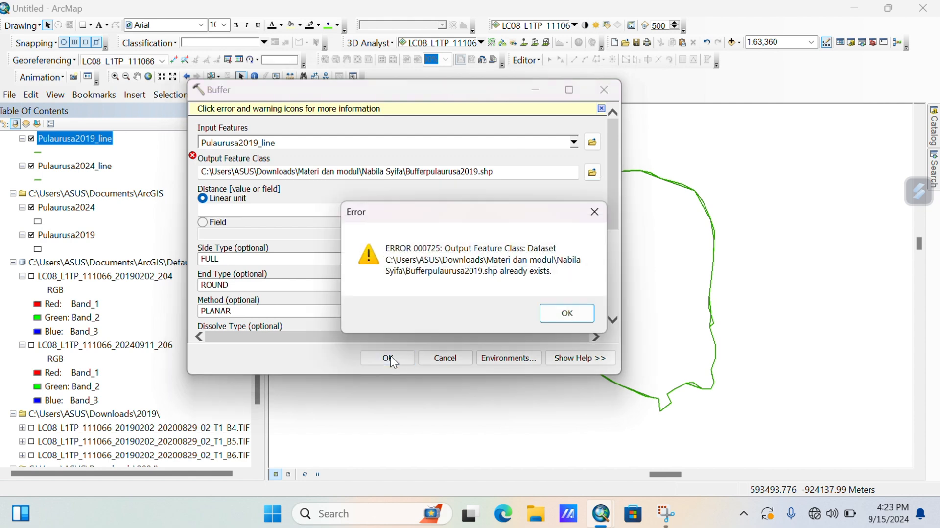
{"action": "left_click", "coordinate": [593, 212]}
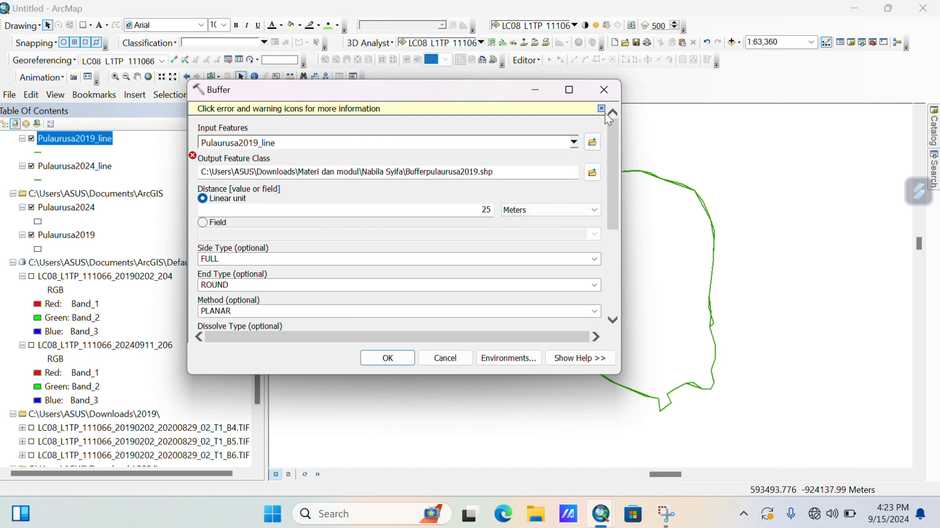
{"action": "left_click", "coordinate": [601, 109]}
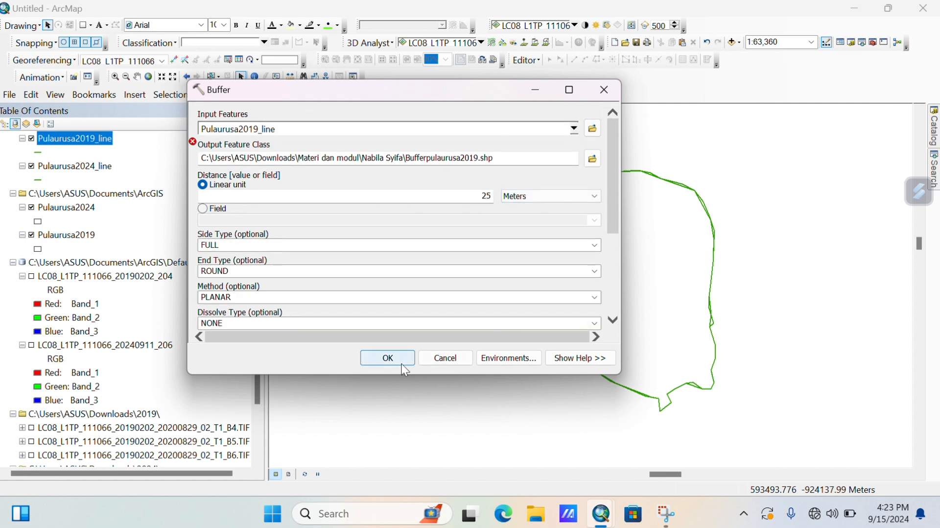
{"action": "left_click", "coordinate": [402, 364]}
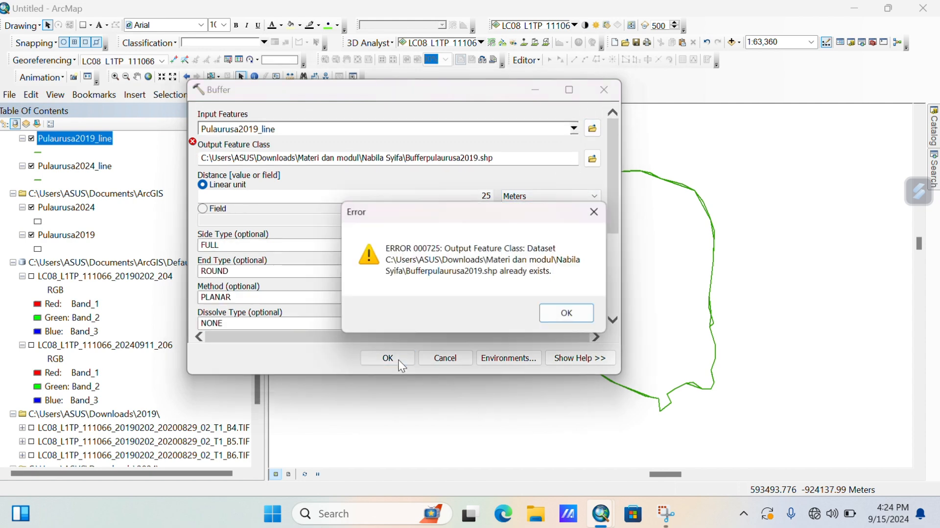
{"action": "left_click", "coordinate": [567, 316]}
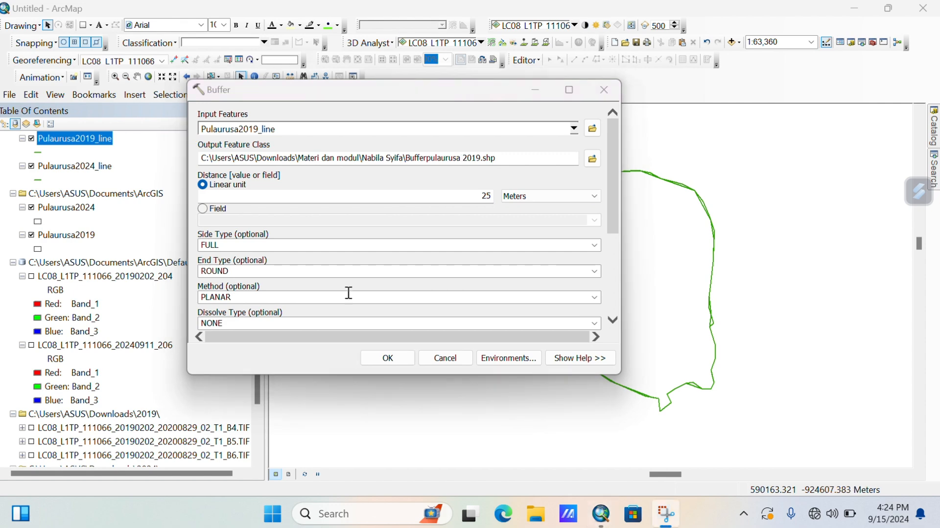
{"action": "left_click", "coordinate": [387, 360]}
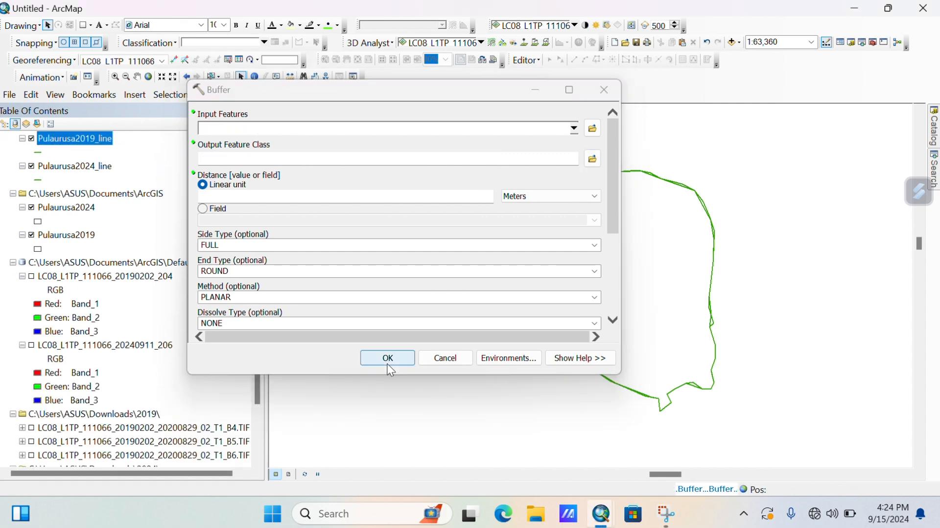
{"action": "left_click", "coordinate": [609, 93]}
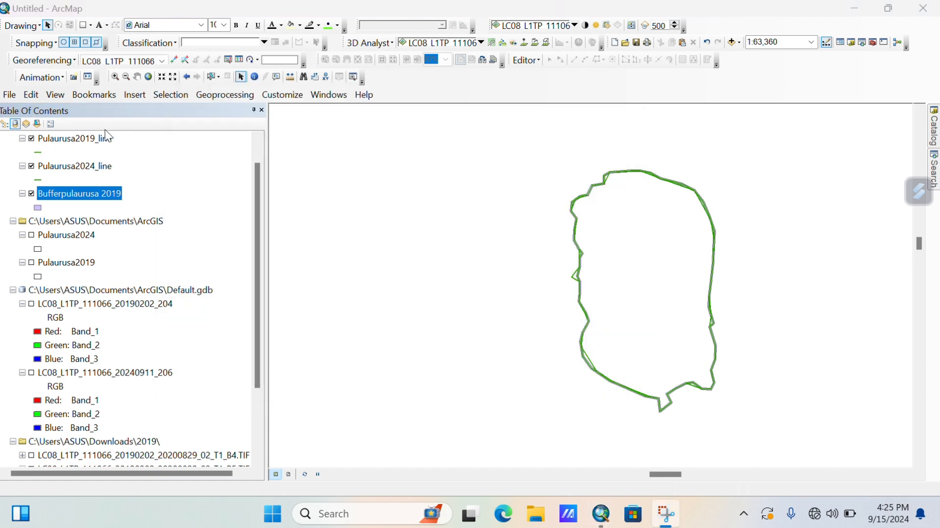
Replace the 'buffer' search with 'polygon to line' in the tool Search window.
{"action": "left_click", "coordinate": [38, 208]}
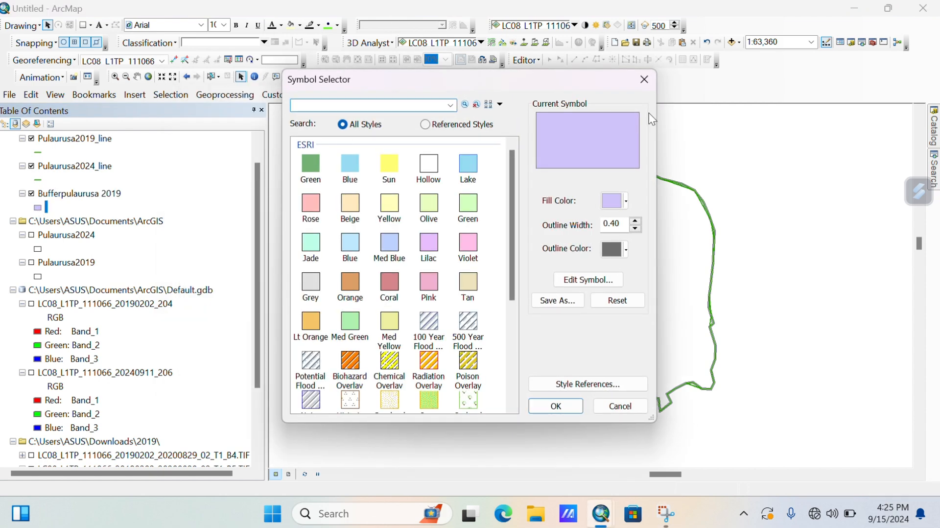
{"action": "left_click", "coordinate": [644, 79]}
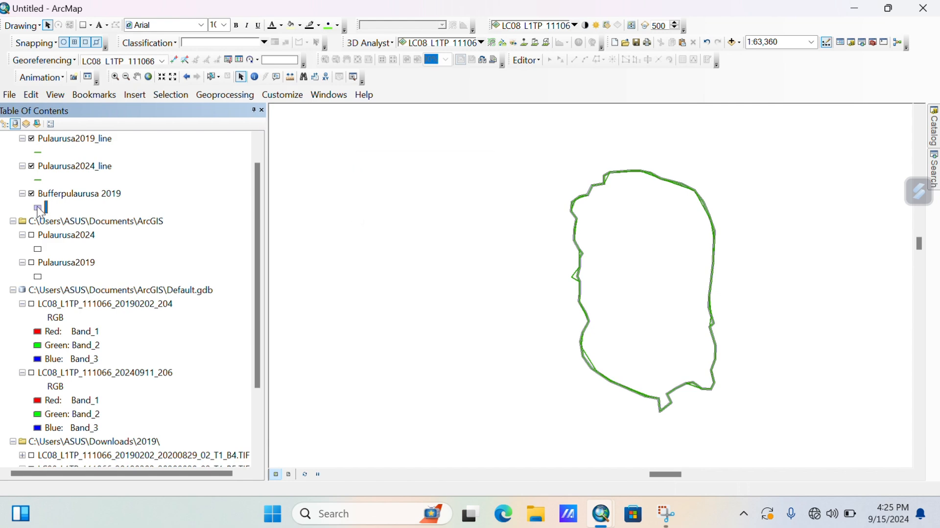
{"action": "left_click", "coordinate": [319, 97]}
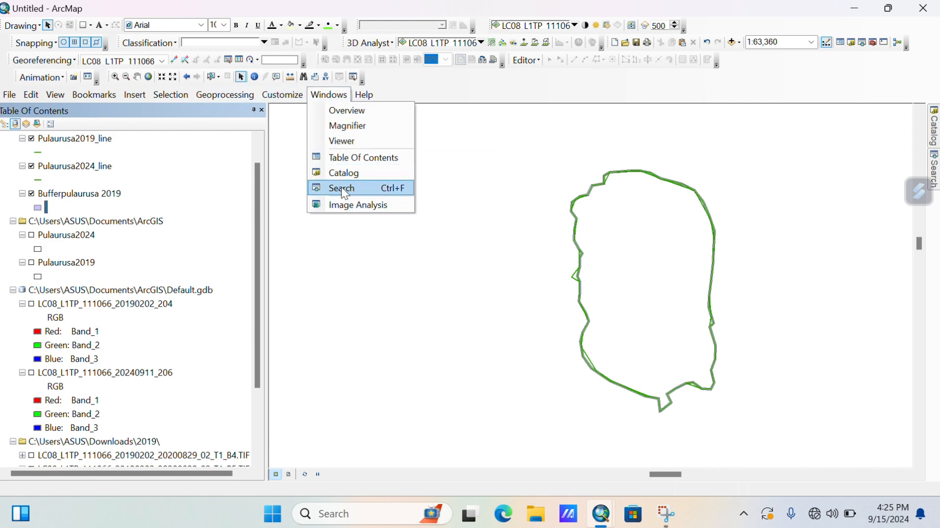
{"action": "left_click", "coordinate": [339, 187]}
{"action": "double_click", "coordinate": [812, 155]}
{"action": "key", "text": "BackSpace"}
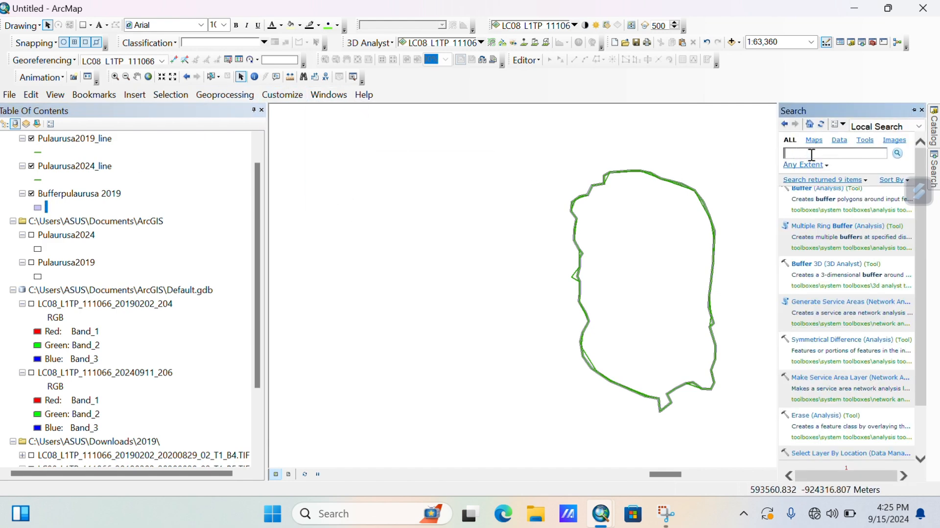
{"action": "type", "text": "polygon to line"}
{"action": "key", "text": "Return"}
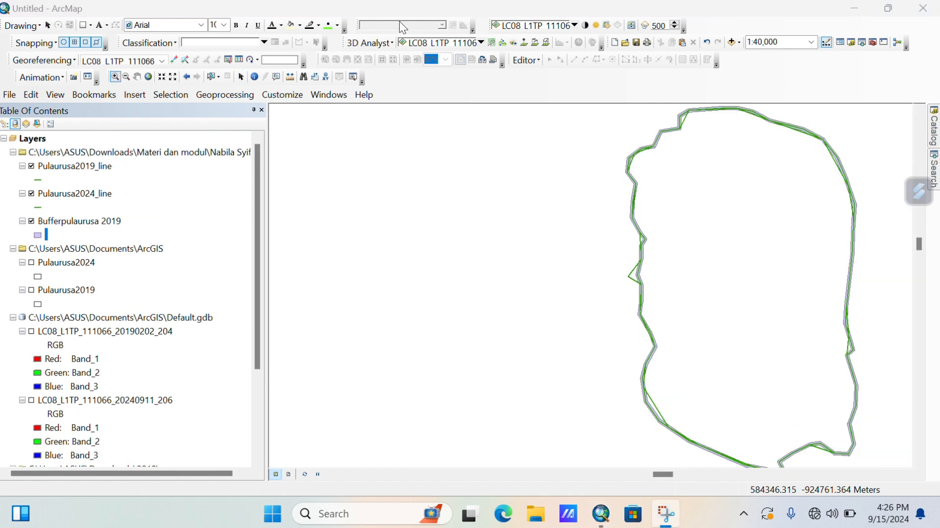
Open Polygon To Line from the search results with Bufferpulaurusa 2019 as the input.
{"action": "left_click", "coordinate": [137, 77]}
{"action": "left_click_drag", "start_coordinate": [436, 218], "coordinate": [361, 218]}
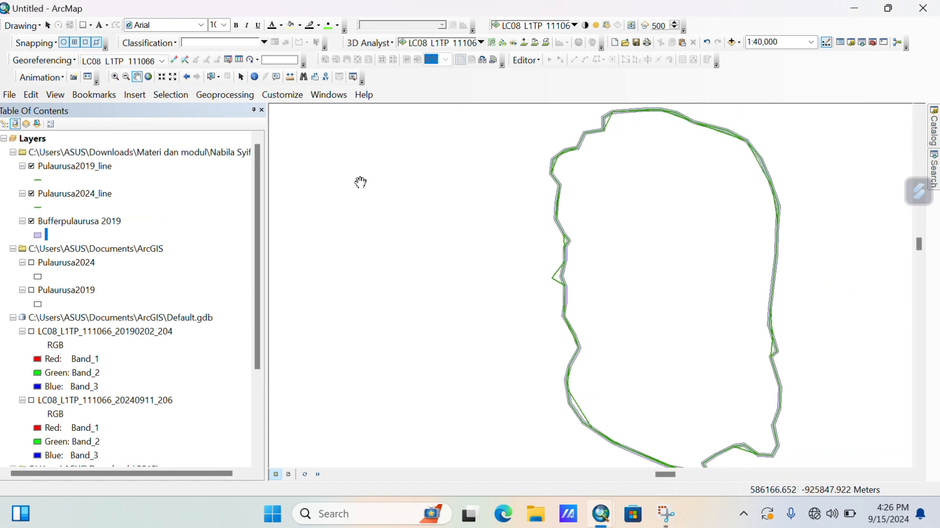
{"action": "left_click", "coordinate": [325, 96]}
{"action": "left_click", "coordinate": [363, 188]}
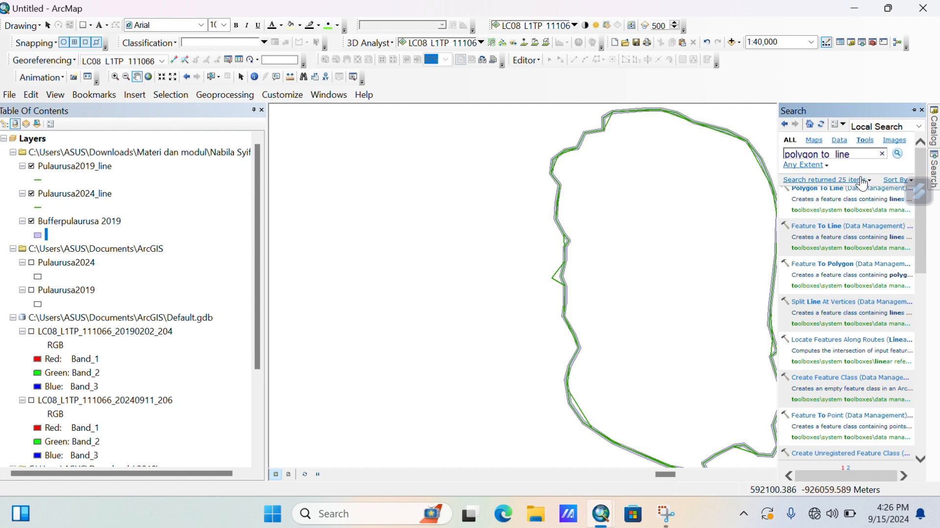
{"action": "left_click", "coordinate": [832, 192]}
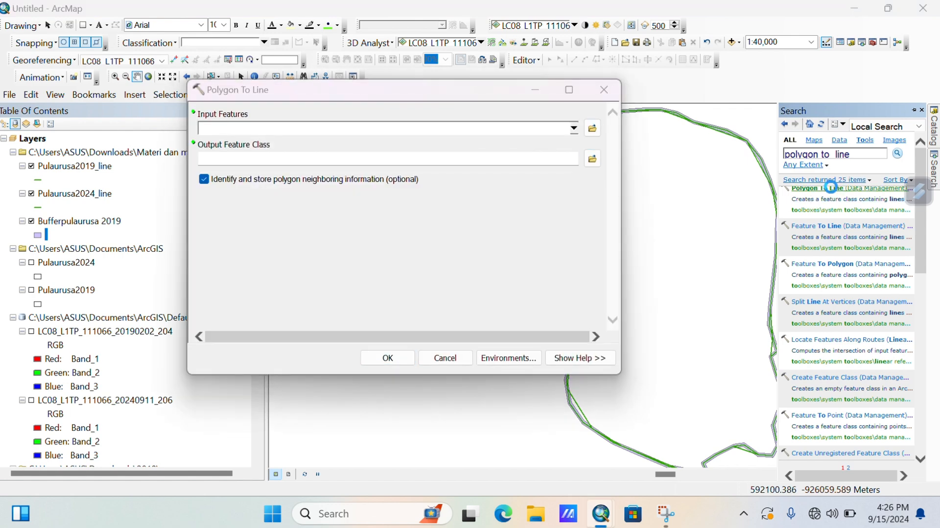
{"action": "left_click", "coordinate": [517, 183]}
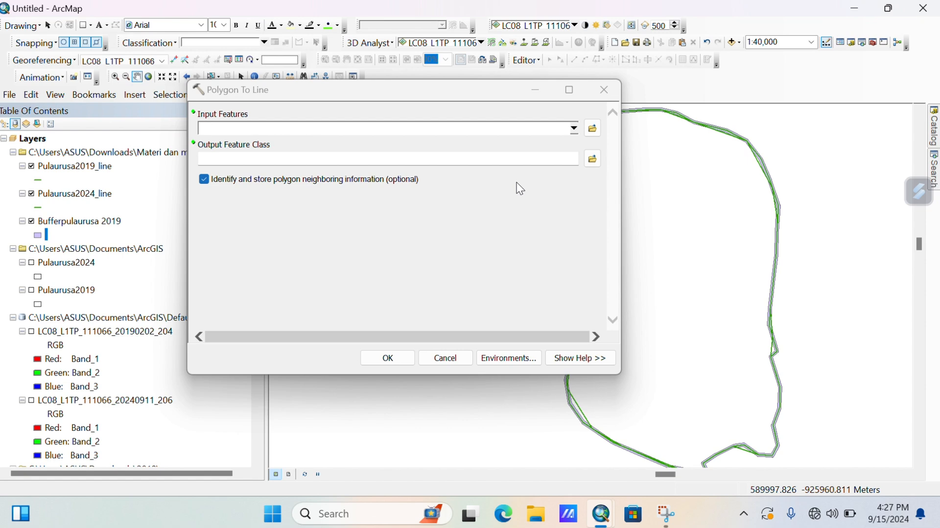
{"action": "left_click", "coordinate": [574, 129]}
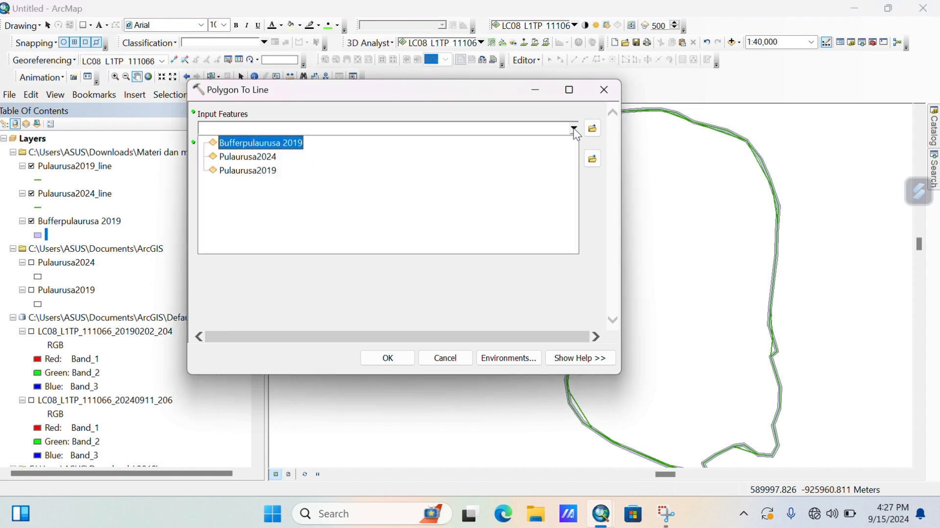
{"action": "left_click", "coordinate": [277, 142]}
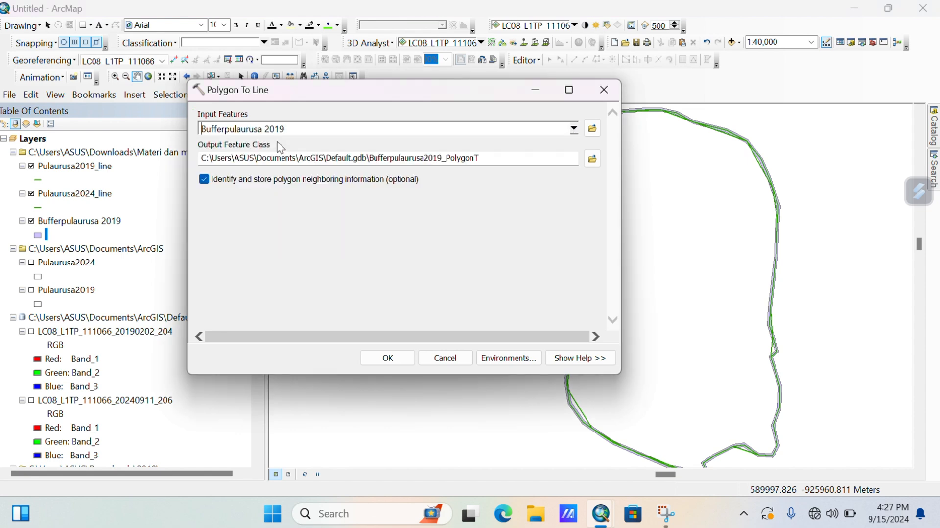
Name the output line feature class 'Buffer line'.
{"action": "left_click", "coordinate": [592, 160]}
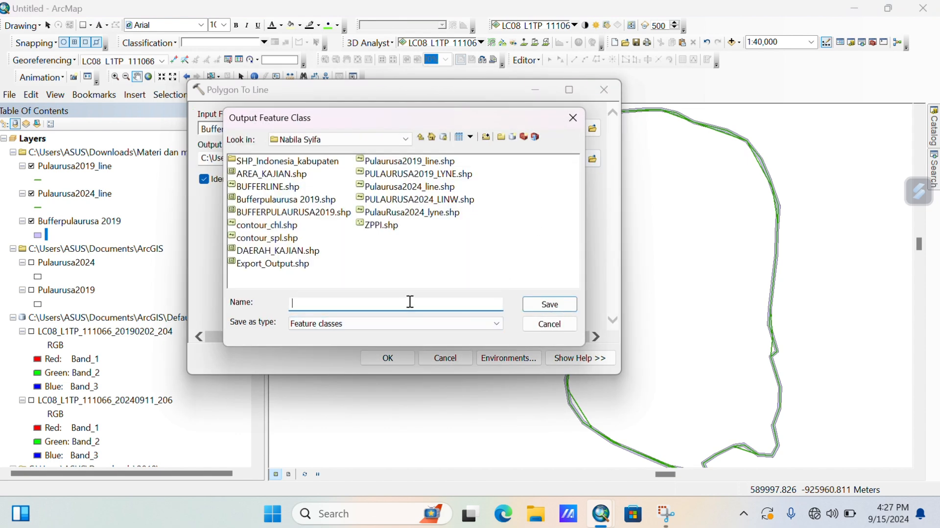
{"action": "type", "text": "V"}
{"action": "key", "text": "BackSpace"}
{"action": "type", "text": "Bufeer"}
{"action": "key", "text": "BackSpace"}
{"action": "key", "text": "BackSpace"}
{"action": "key", "text": "BackSpace"}
{"action": "type", "text": "ferline"}
{"action": "left_click", "coordinate": [559, 303]}
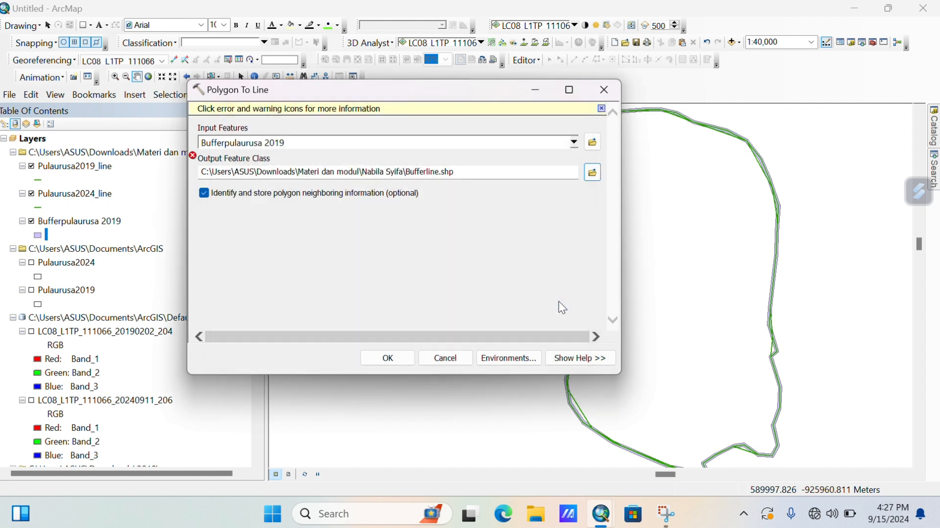
{"action": "left_click", "coordinate": [593, 171]}
{"action": "left_click", "coordinate": [370, 305]}
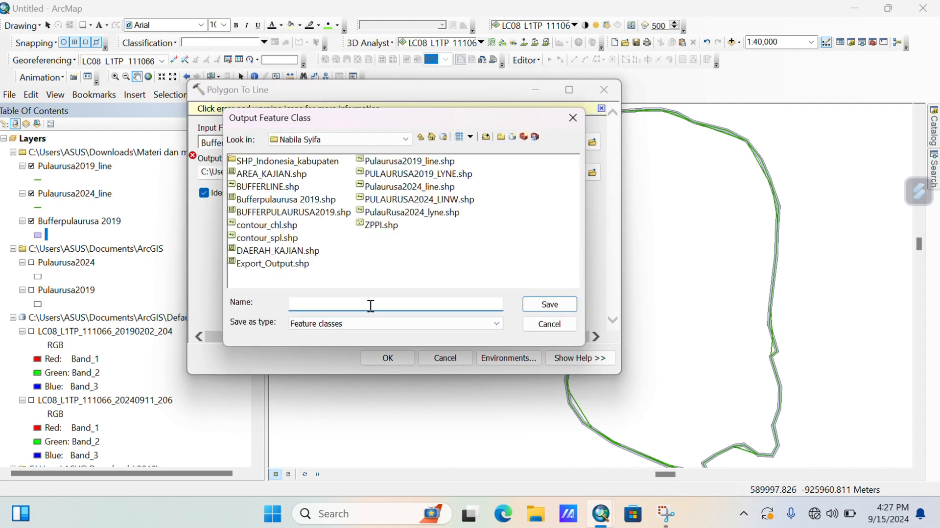
{"action": "type", "text": "Buffer lin"}
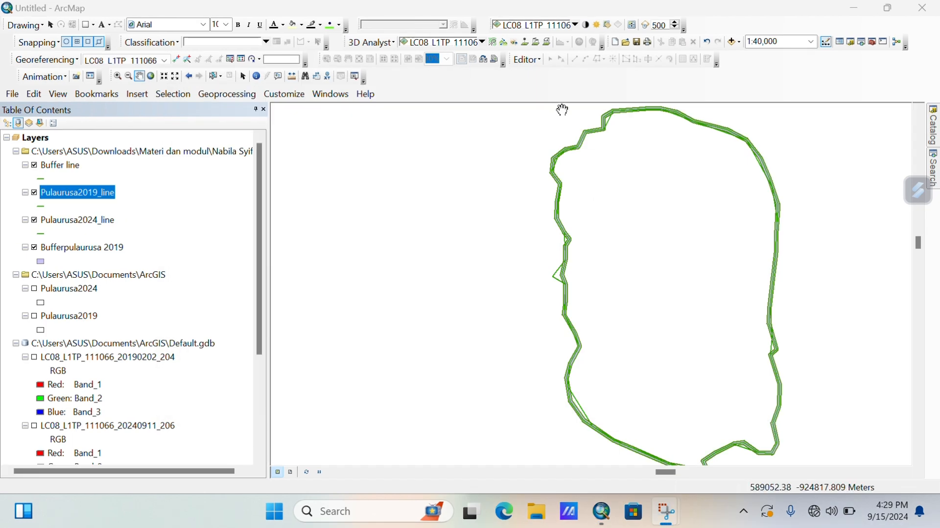
In Catalog, add a personal geodatabase named DSAS.mdb under Home - Documents\ArcGIS.
{"action": "left_click", "coordinate": [853, 42]}
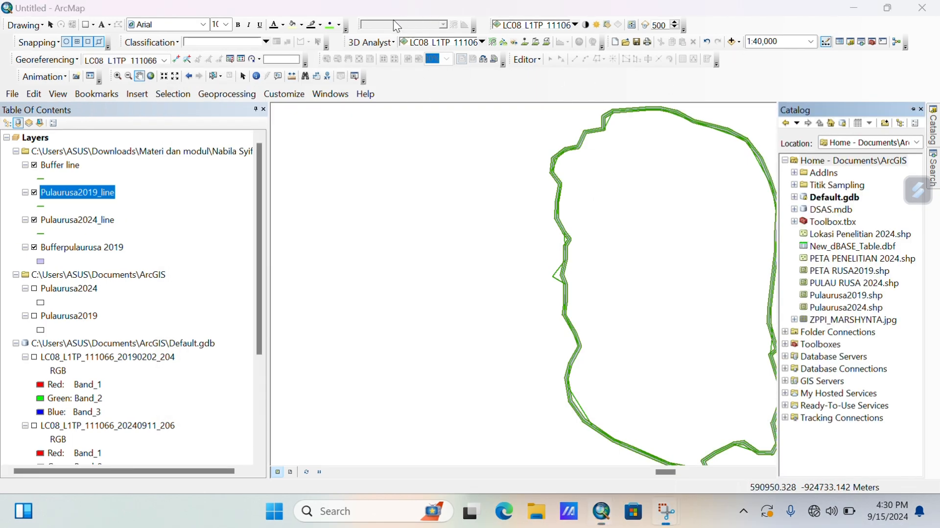
{"action": "right_click", "coordinate": [832, 162]}
{"action": "left_click", "coordinate": [877, 249]}
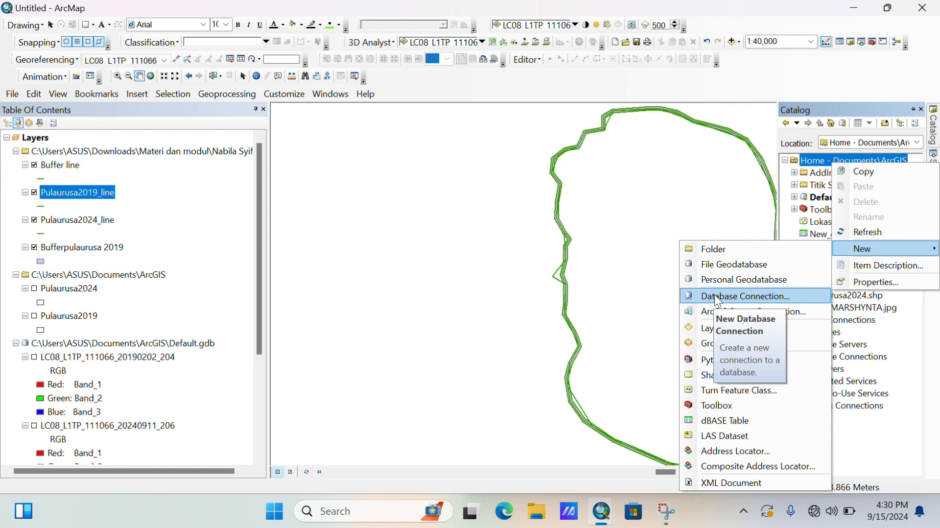
{"action": "left_click", "coordinate": [713, 276]}
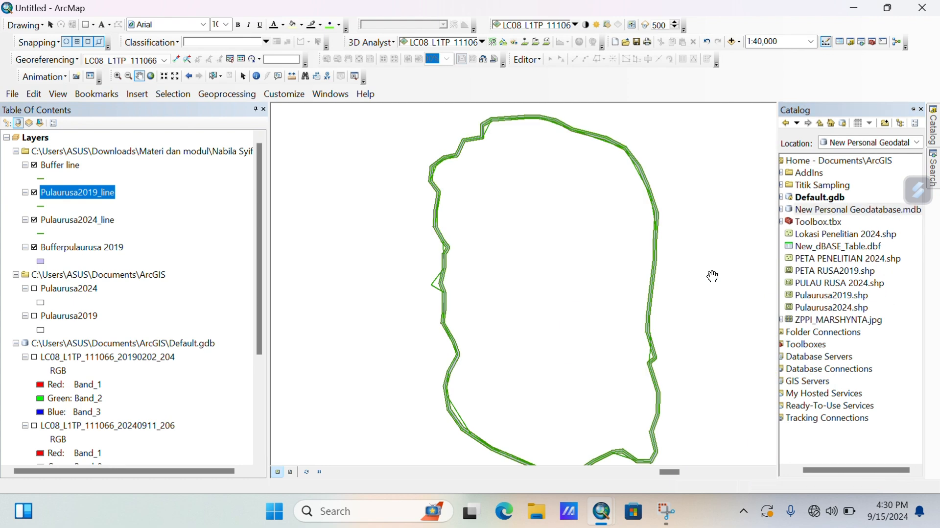
{"action": "left_click", "coordinate": [883, 210]}
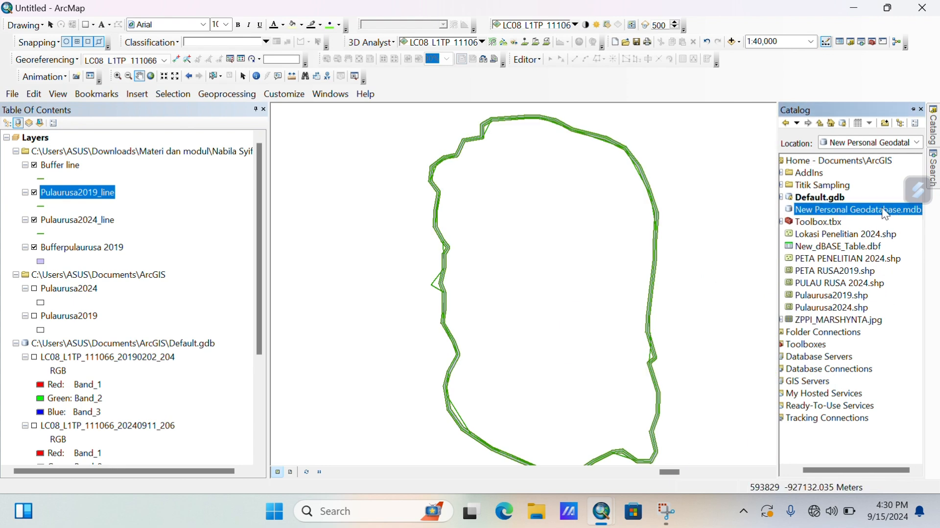
{"action": "left_click", "coordinate": [866, 211]}
{"action": "key", "text": "ctrl+a"}
{"action": "key", "text": "BackSpace"}
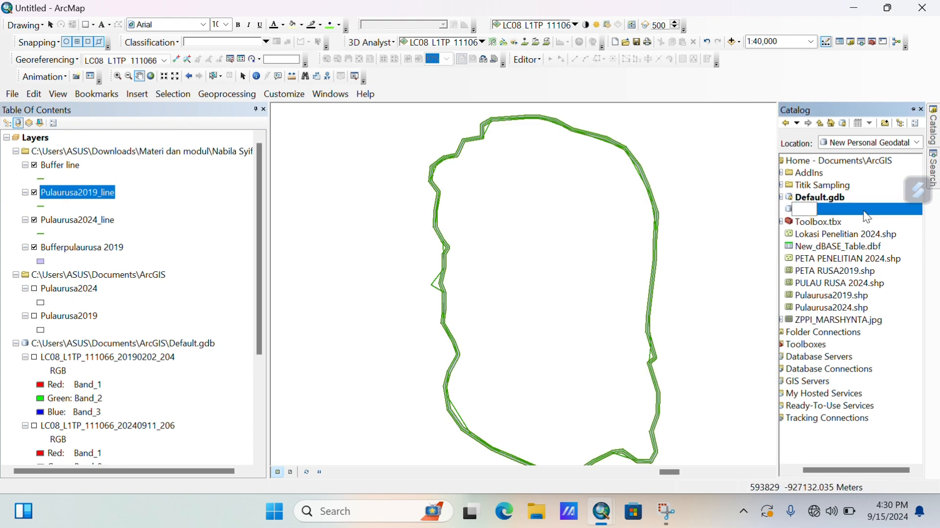
{"action": "type", "text": "DSAS"}
{"action": "key", "text": "Return"}
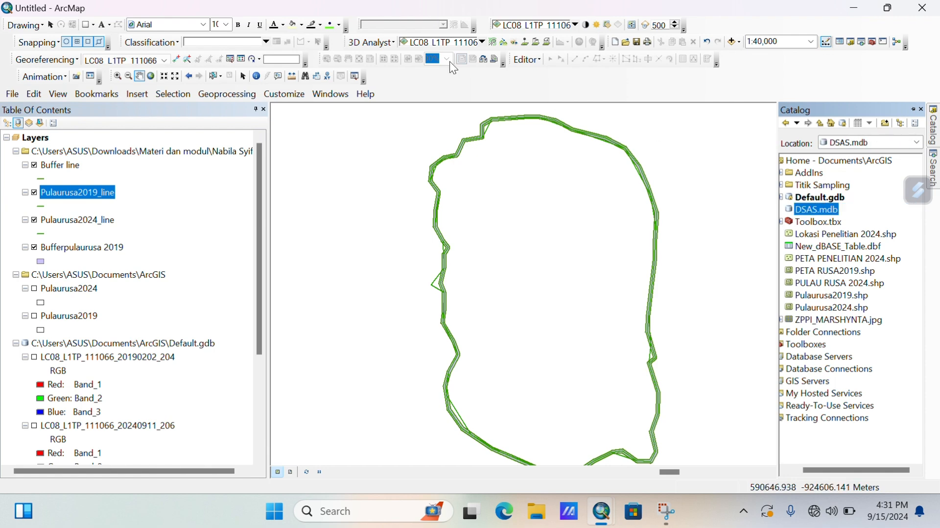
{"action": "mouse_move", "coordinate": [934, 124]}
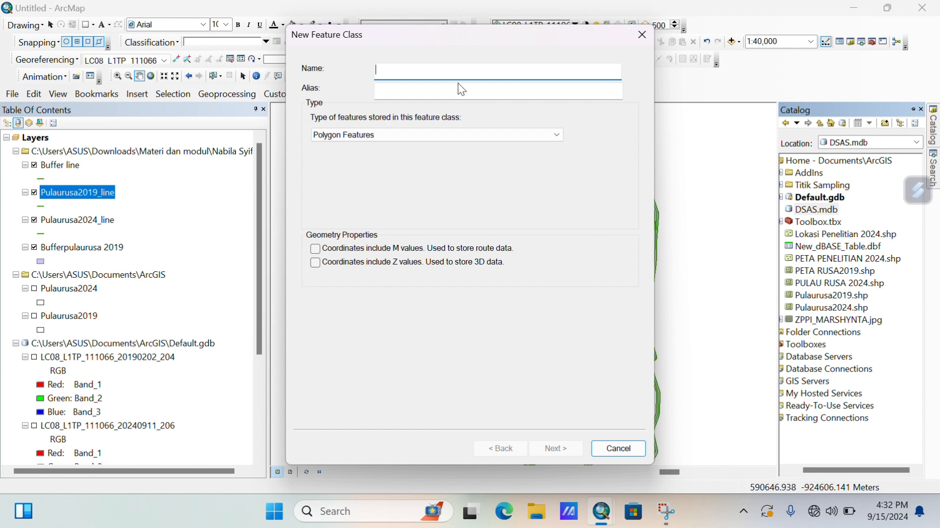
Create the Baseline line feature class in WGS 1984 UTM Zone 51N with default tolerance.
{"action": "type", "text": "Baseline"}
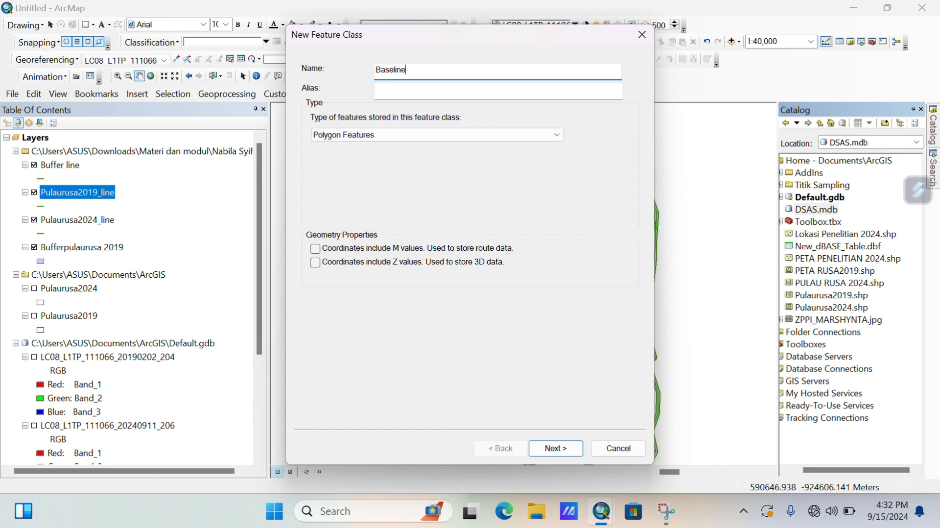
{"action": "left_click", "coordinate": [419, 133]}
{"action": "left_click", "coordinate": [381, 157]}
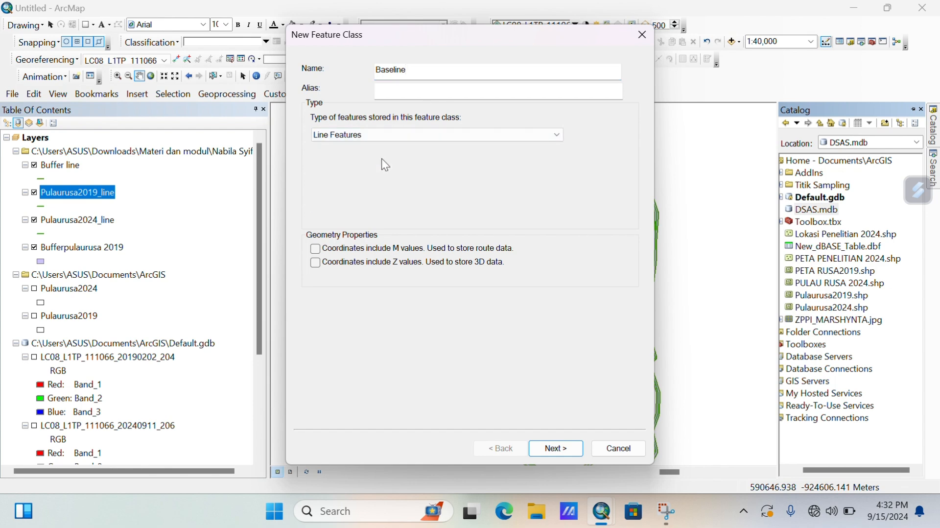
{"action": "left_click", "coordinate": [555, 450]}
{"action": "left_click", "coordinate": [460, 265]}
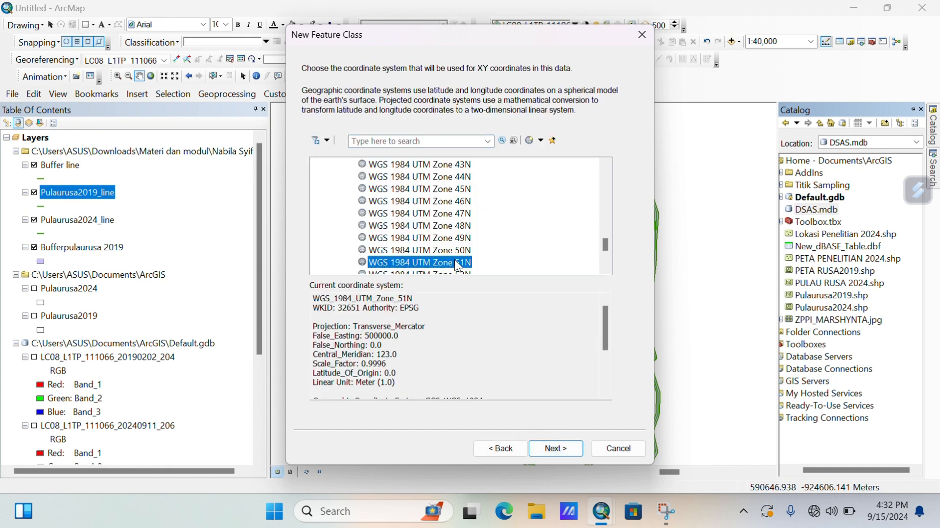
{"action": "left_click", "coordinate": [558, 448]}
{"action": "left_click", "coordinate": [566, 448]}
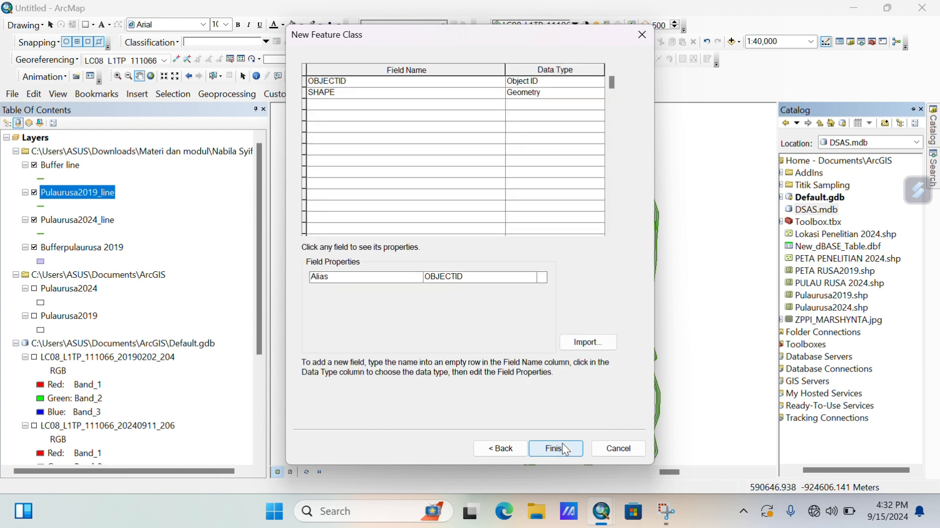
{"action": "left_click", "coordinate": [562, 446]}
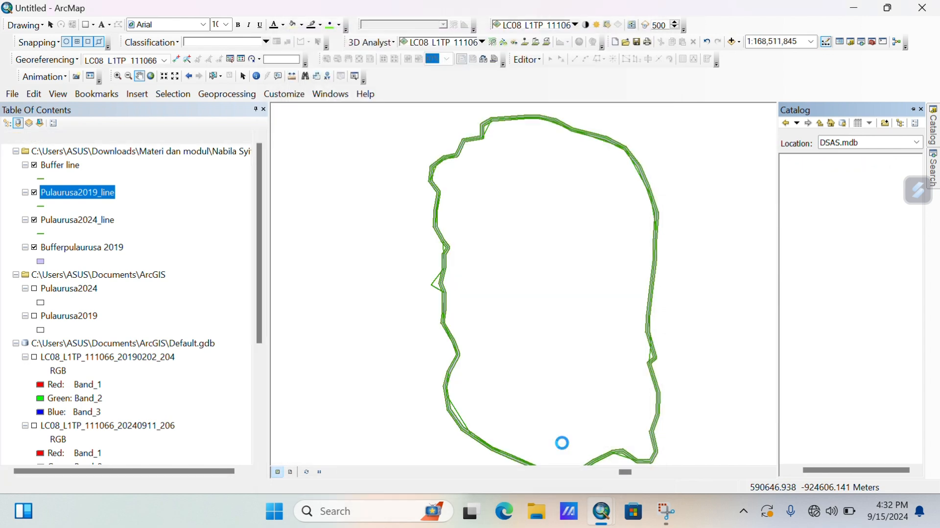
Create the Shortline line feature class in DSAS.mdb, also in WGS 1984 UTM Zone 51N.
{"action": "right_click", "coordinate": [823, 210]}
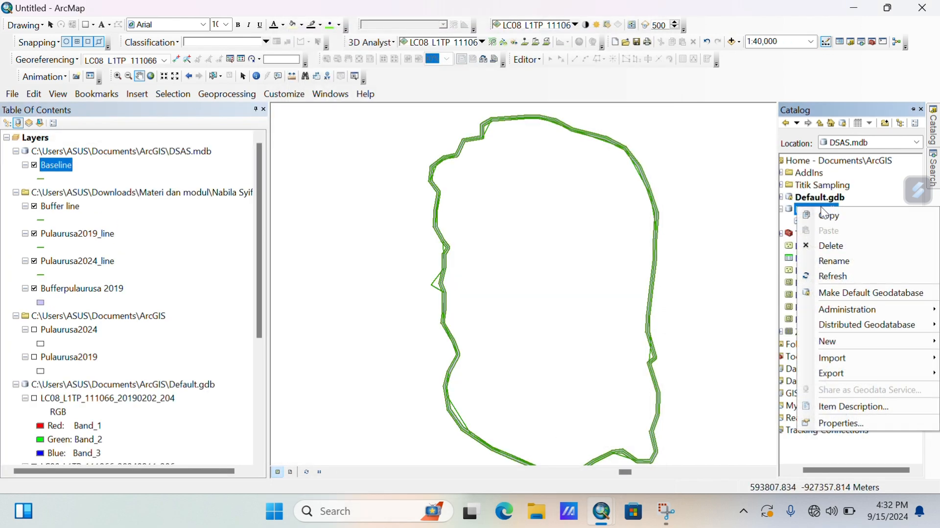
{"action": "mouse_move", "coordinate": [849, 345]}
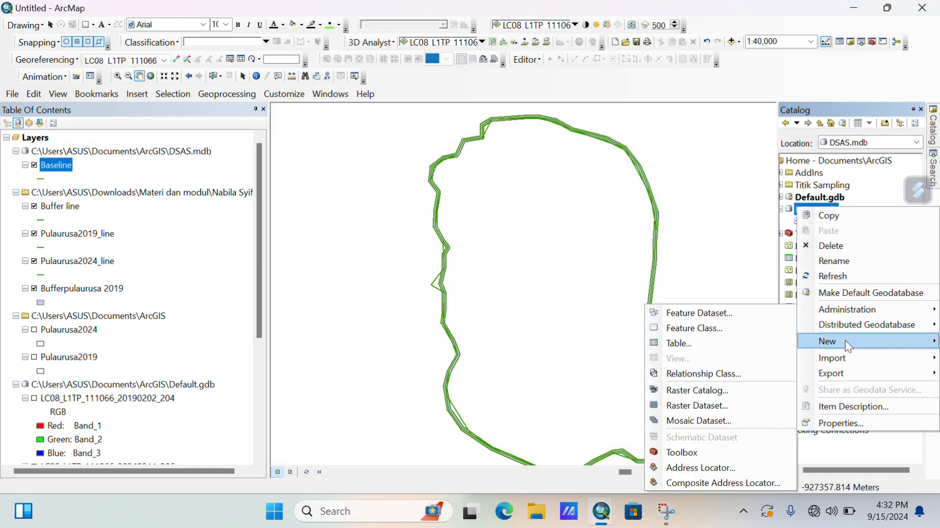
{"action": "left_click", "coordinate": [724, 328]}
{"action": "type", "text": "Shortline"}
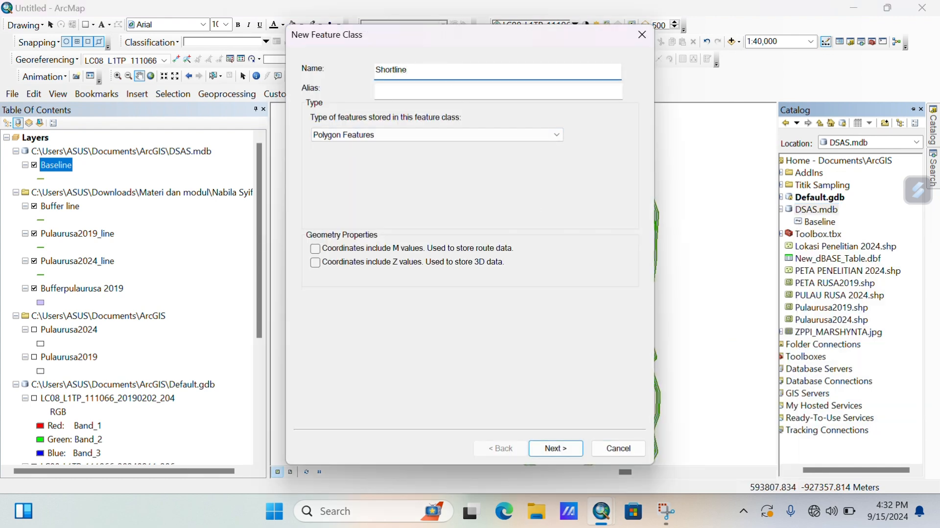
{"action": "left_click", "coordinate": [375, 139]}
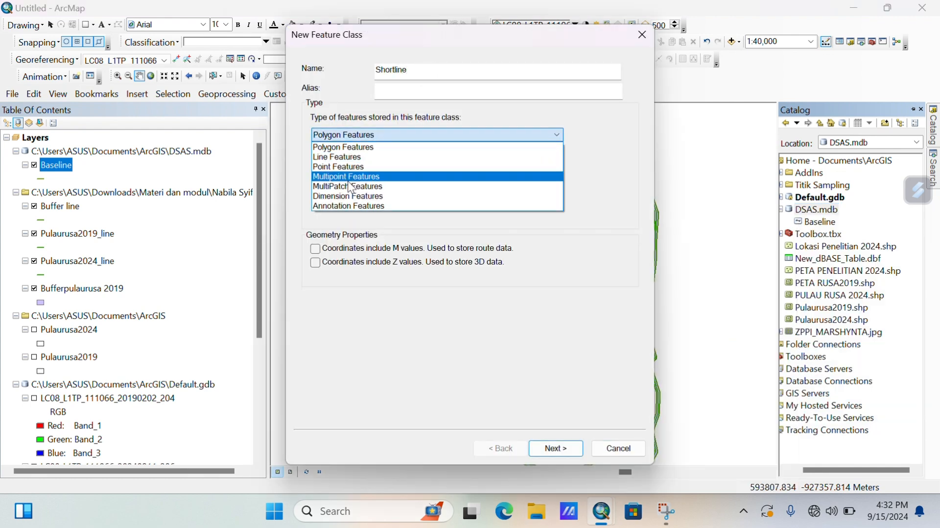
{"action": "left_click", "coordinate": [343, 157]}
{"action": "left_click", "coordinate": [557, 460]}
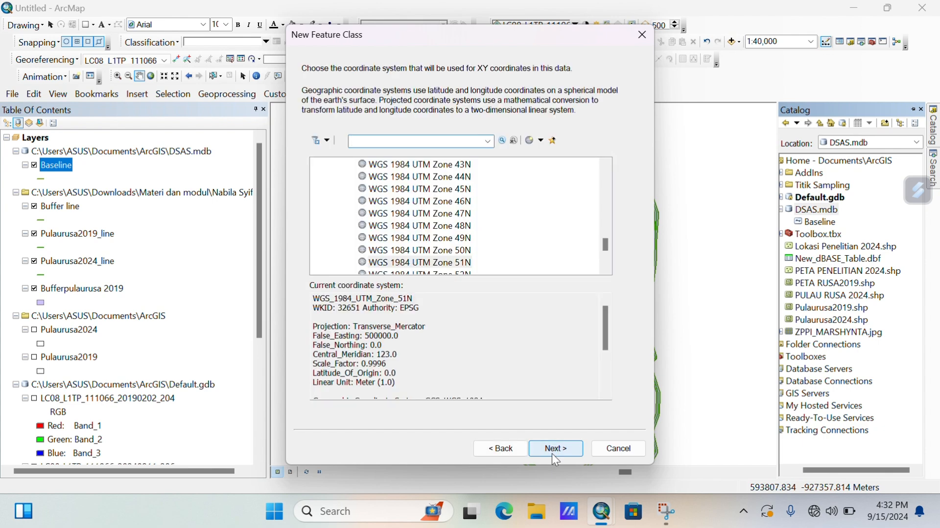
{"action": "left_click", "coordinate": [466, 265]}
{"action": "left_click", "coordinate": [557, 449]}
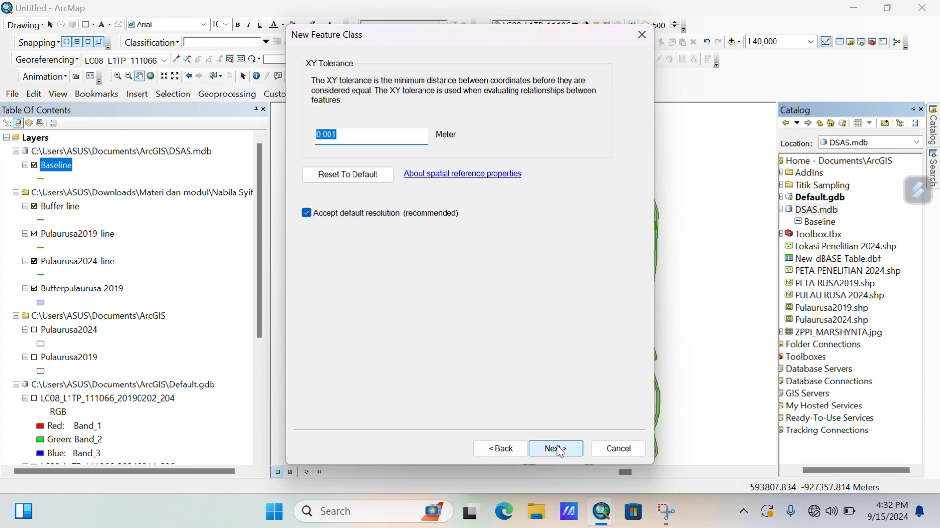
{"action": "left_click", "coordinate": [561, 452]}
{"action": "left_click", "coordinate": [559, 449]}
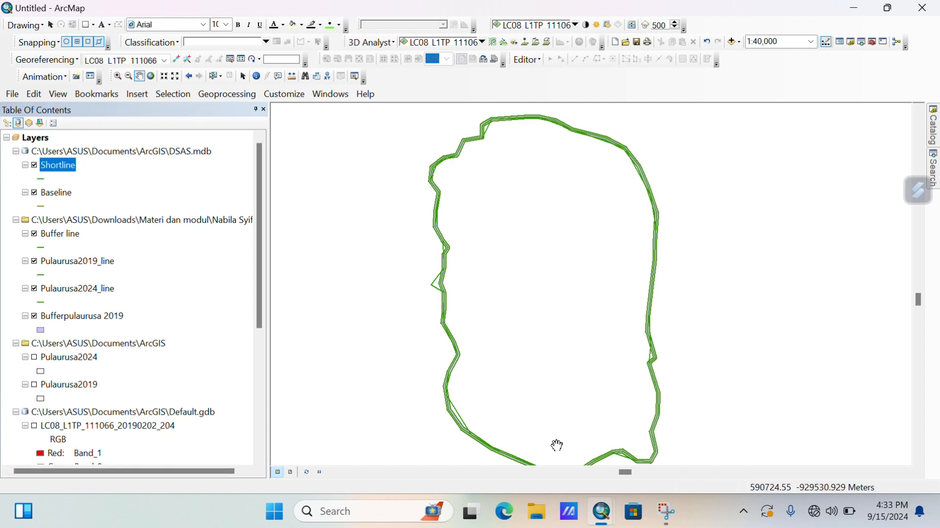
Hide the Pulaurusa2024_line and Pulaurusa2019_line layers and start editing the DSAS geodatabase.
{"action": "left_click", "coordinate": [34, 289]}
{"action": "left_click", "coordinate": [34, 261]}
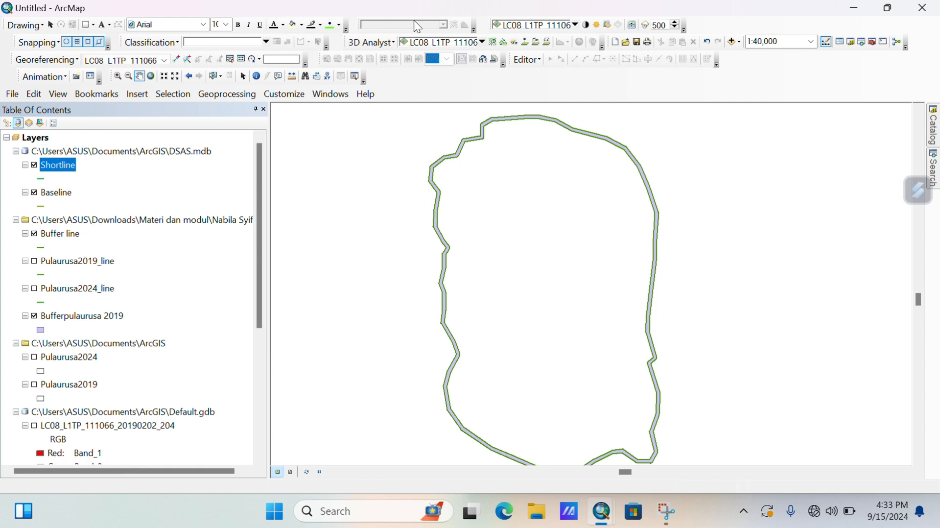
{"action": "left_click", "coordinate": [394, 26]}
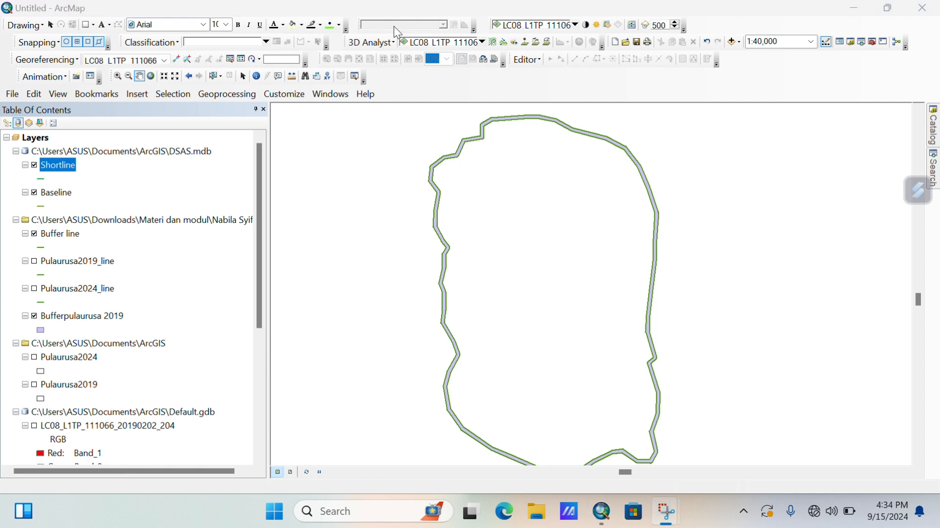
{"action": "left_click", "coordinate": [524, 61]}
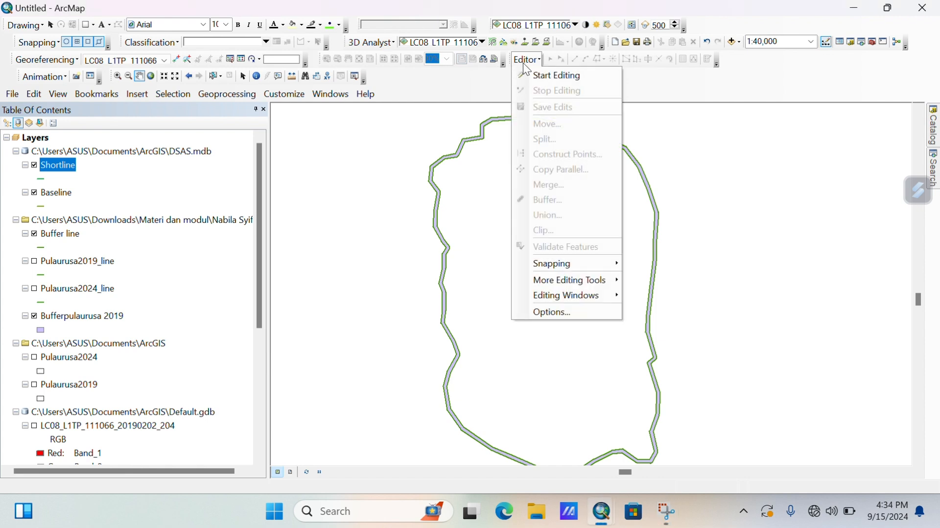
{"action": "left_click", "coordinate": [549, 75]}
{"action": "left_click", "coordinate": [374, 131]}
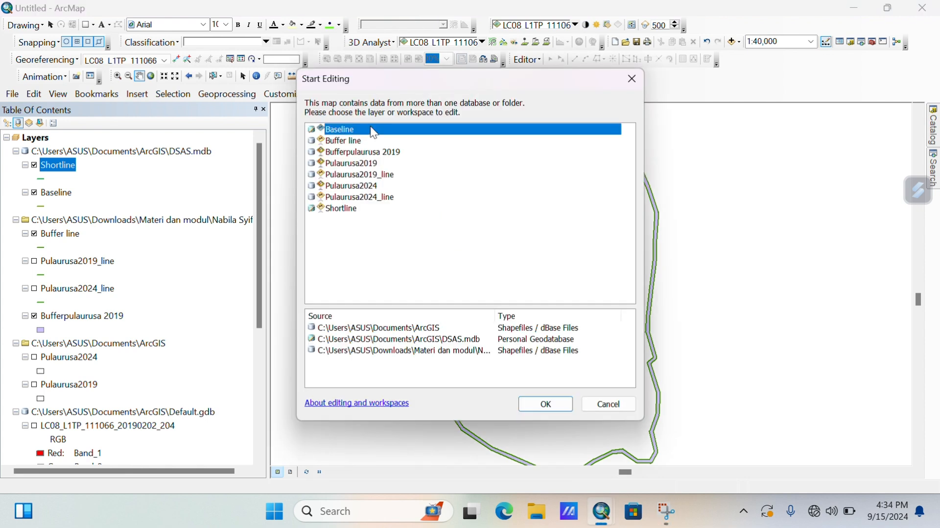
{"action": "left_click", "coordinate": [545, 404]}
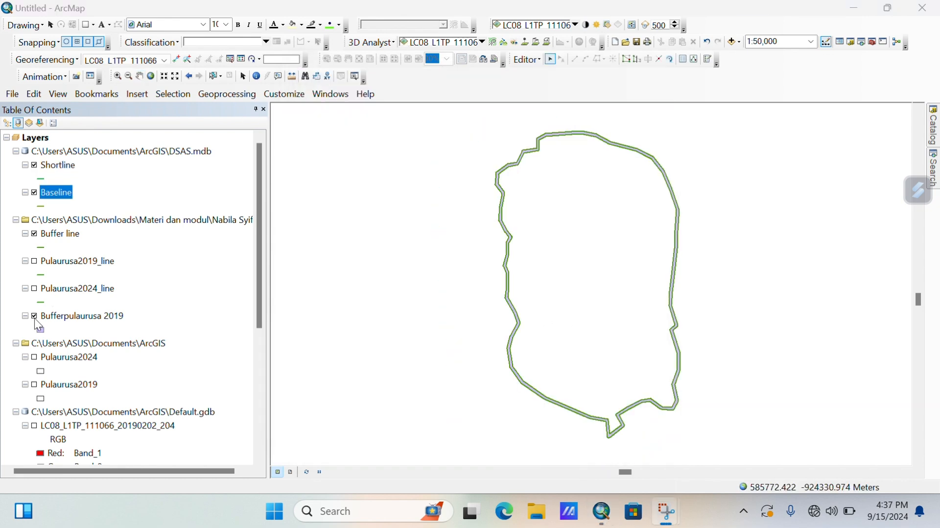
Hide the buffer polygon, then copy the buffer outline and paste it into Baseline.
{"action": "left_click", "coordinate": [35, 317]}
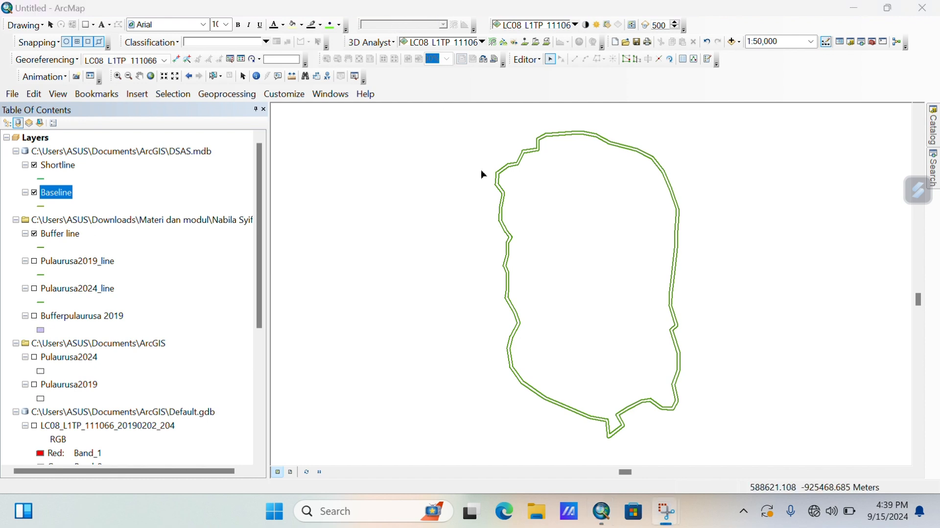
{"action": "left_click", "coordinate": [498, 187]}
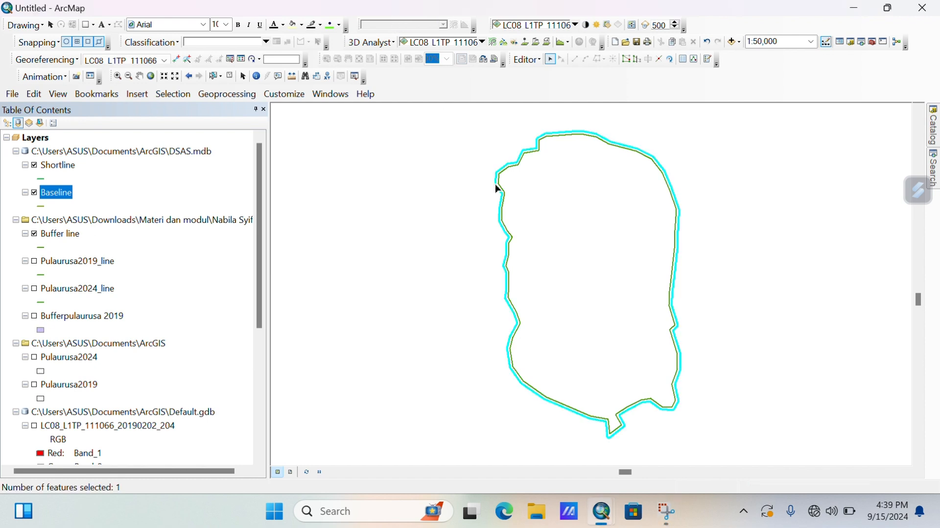
{"action": "right_click", "coordinate": [495, 184]}
{"action": "left_click", "coordinate": [511, 193]}
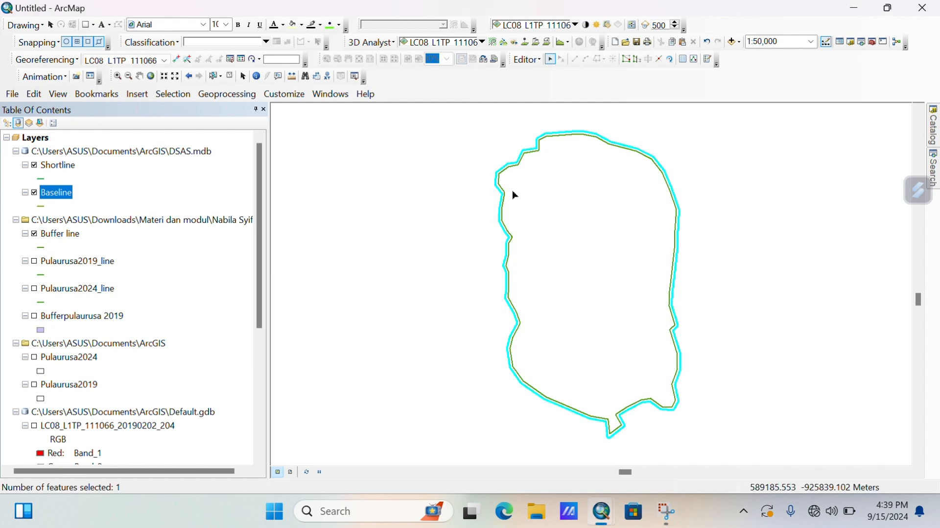
{"action": "right_click", "coordinate": [504, 198]}
{"action": "left_click", "coordinate": [526, 217]}
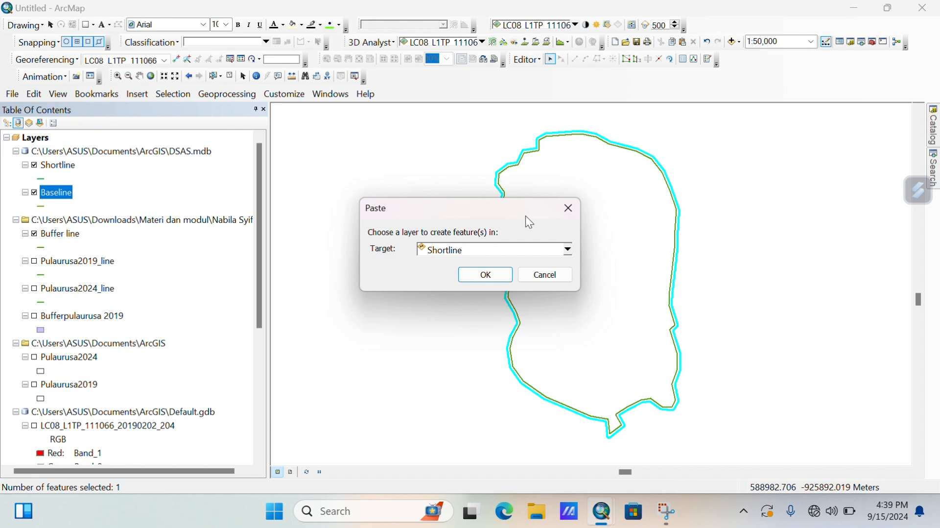
{"action": "left_click", "coordinate": [569, 250]}
{"action": "left_click", "coordinate": [491, 287]}
{"action": "left_click", "coordinate": [487, 281]}
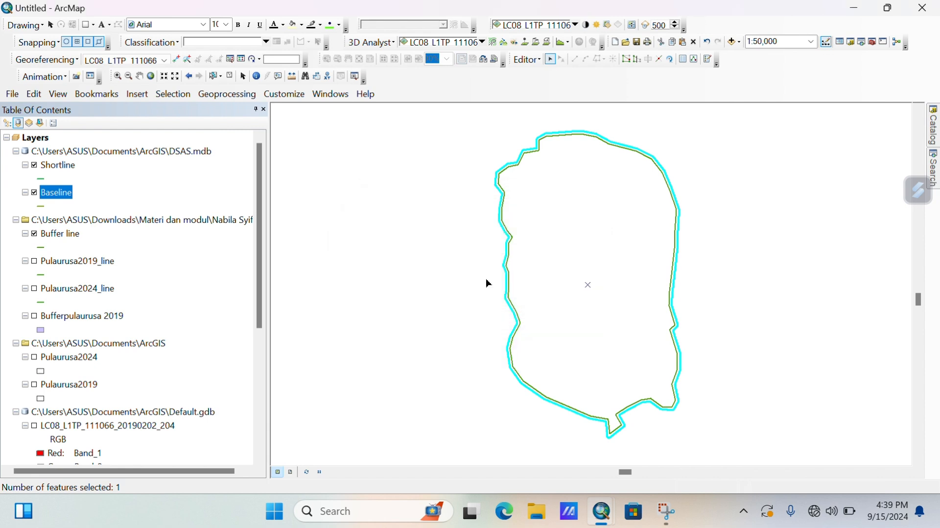
Stop the edit session and begin a new one on the Shortline geodatabase.
{"action": "left_click", "coordinate": [528, 60]}
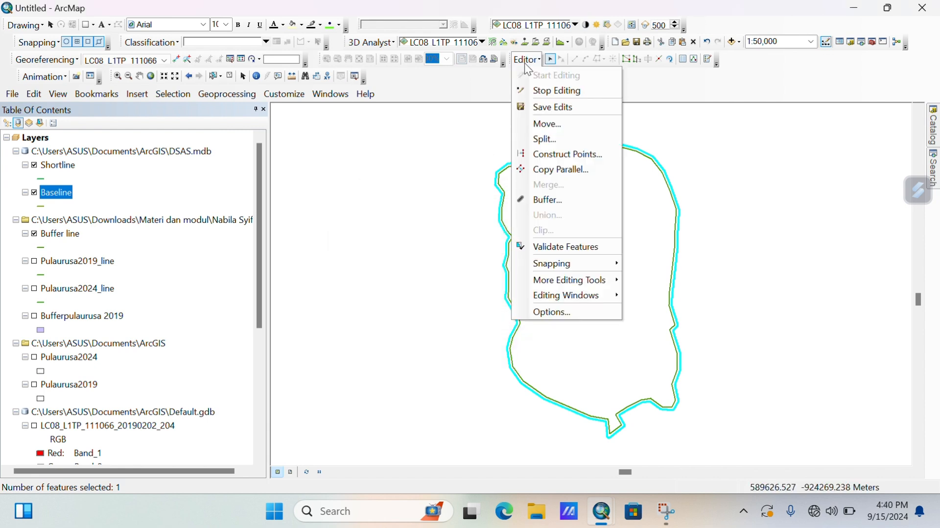
{"action": "left_click", "coordinate": [542, 91]}
{"action": "left_click", "coordinate": [522, 60]}
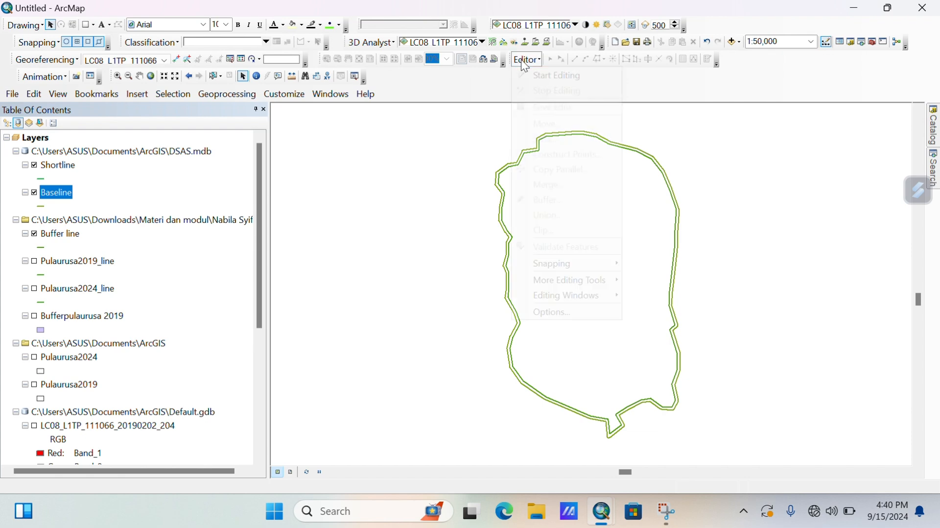
{"action": "left_click", "coordinate": [525, 75]}
{"action": "left_click", "coordinate": [343, 211]}
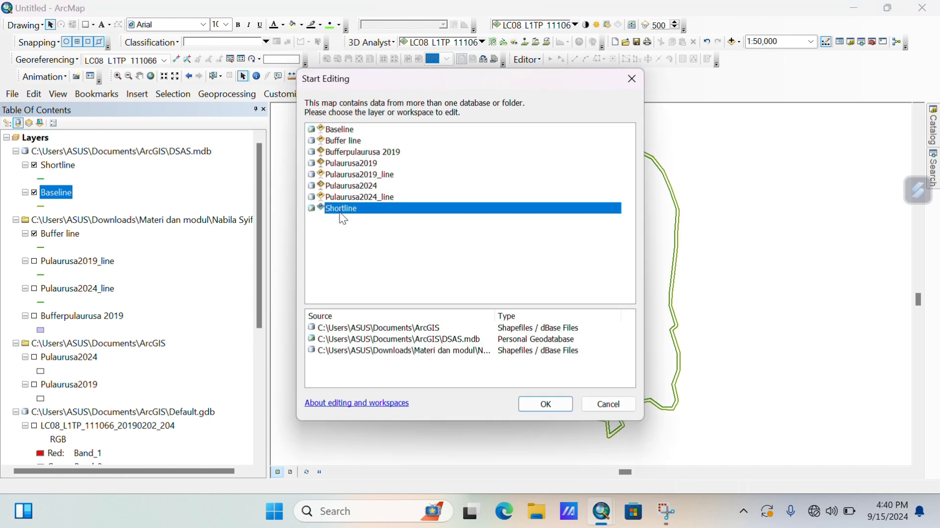
Show Pulaurusa2019_line again and select the island's western outline line.
{"action": "left_click", "coordinate": [545, 406]}
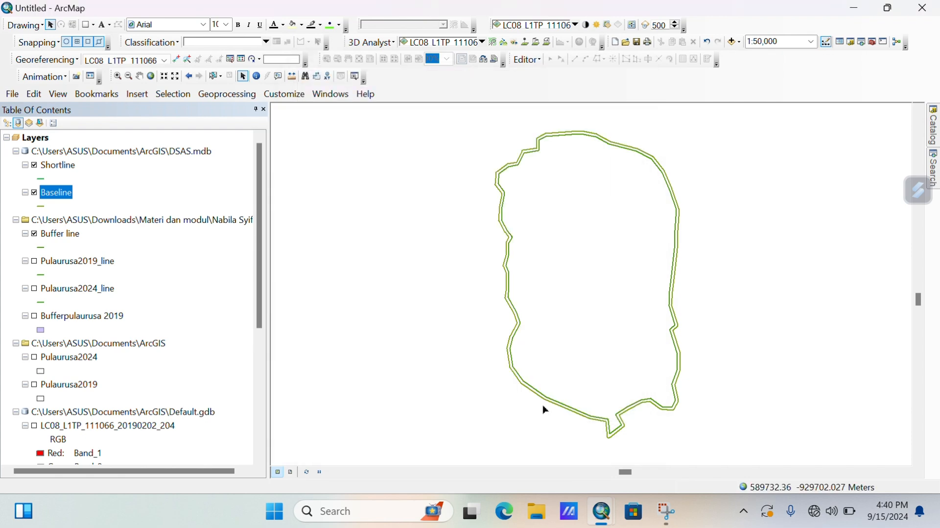
{"action": "left_click", "coordinate": [35, 262]}
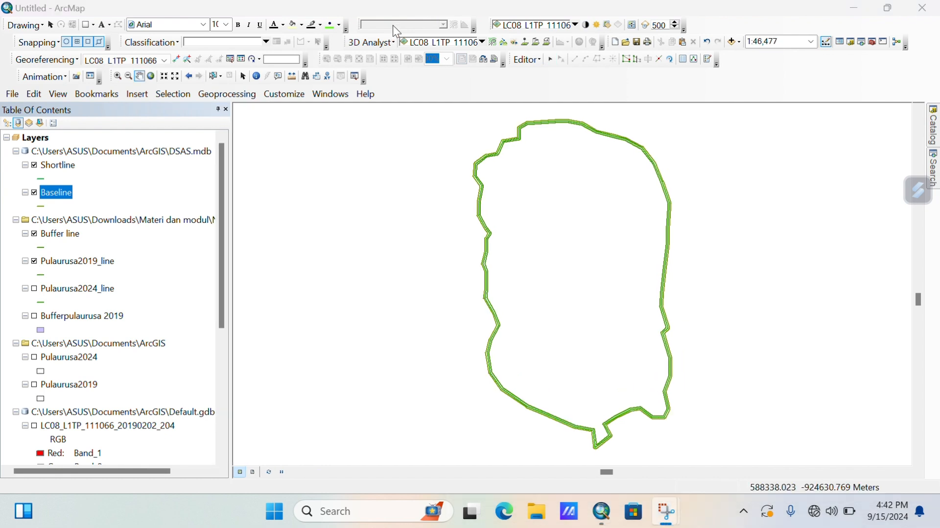
{"action": "left_click", "coordinate": [551, 59]}
{"action": "left_click", "coordinate": [578, 429]}
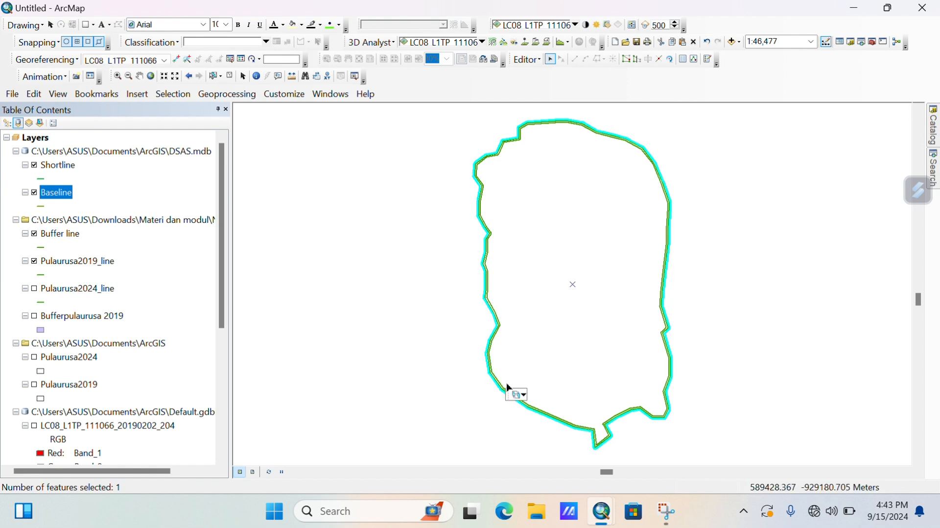
{"action": "left_click", "coordinate": [118, 76]}
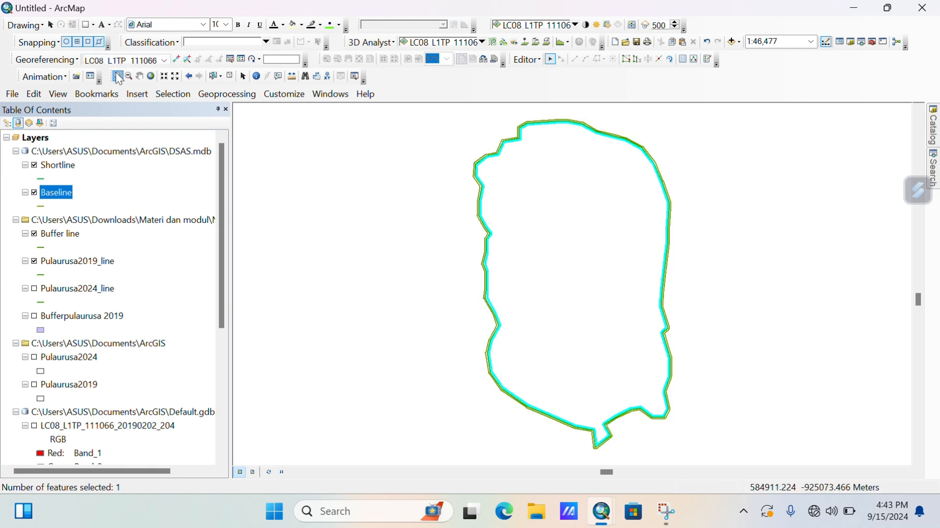
{"action": "left_click", "coordinate": [354, 222]}
{"action": "left_click", "coordinate": [354, 222]}
{"action": "left_click", "coordinate": [354, 222]}
{"action": "left_click", "coordinate": [139, 76]}
{"action": "left_click_drag", "start_coordinate": [621, 132], "coordinate": [525, 142]}
{"action": "left_click", "coordinate": [551, 59]}
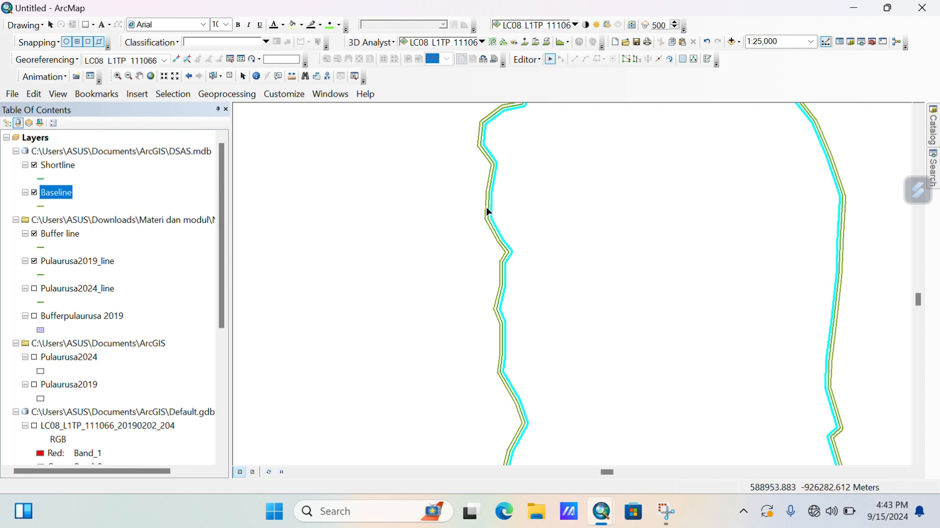
{"action": "left_click", "coordinate": [488, 208]}
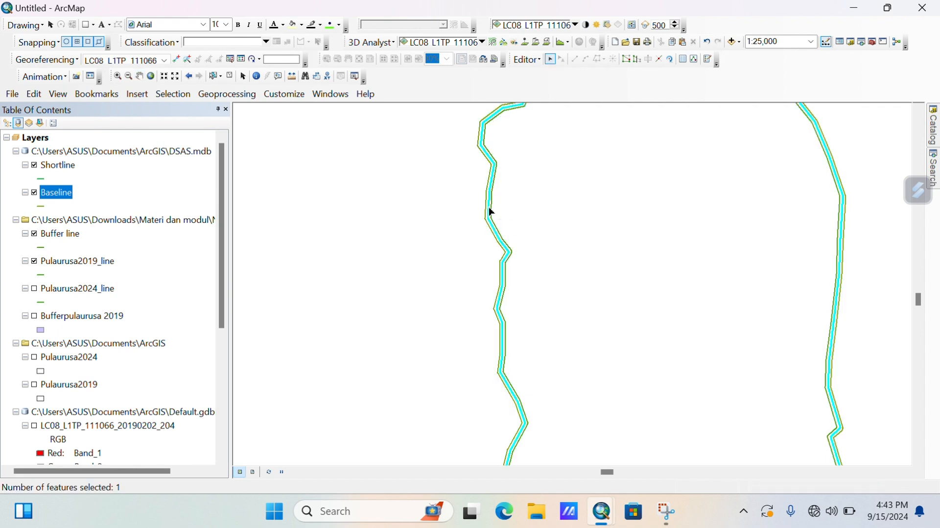
Paste the copied outline lines into Shortline, then stop editing and keep the edits.
{"action": "right_click", "coordinate": [490, 213]}
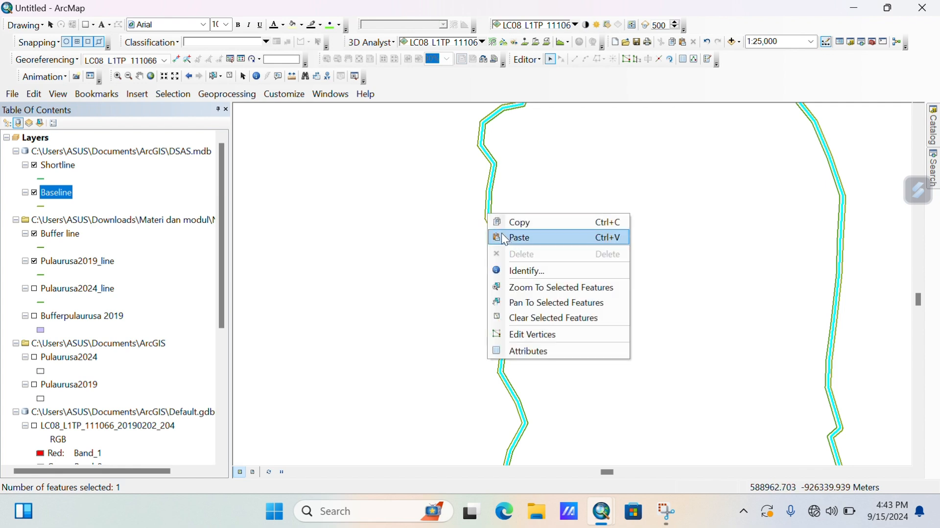
{"action": "left_click", "coordinate": [507, 237]}
{"action": "left_click", "coordinate": [497, 278]}
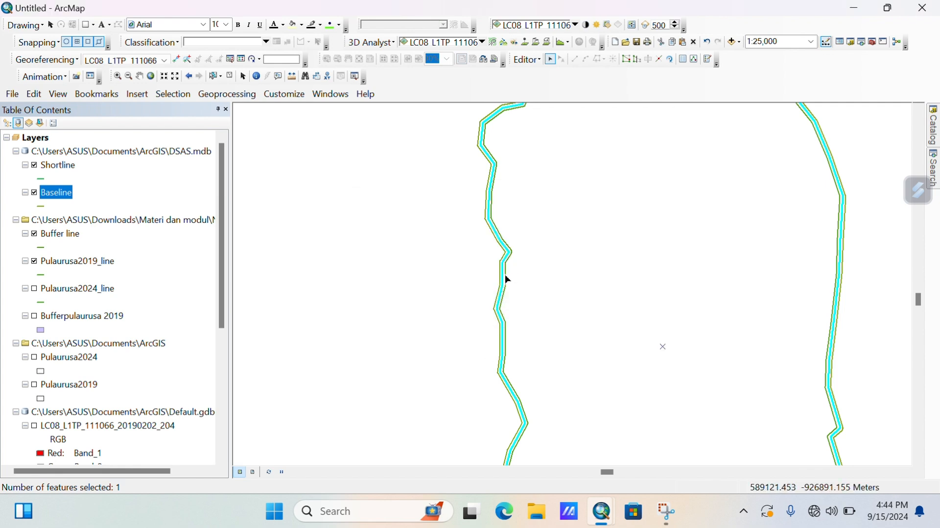
{"action": "left_click", "coordinate": [494, 199]}
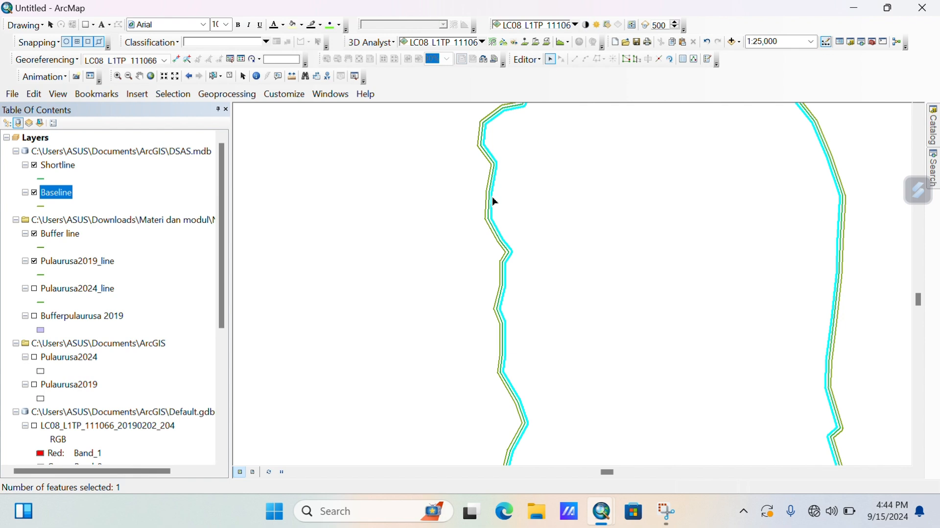
{"action": "right_click", "coordinate": [495, 202]}
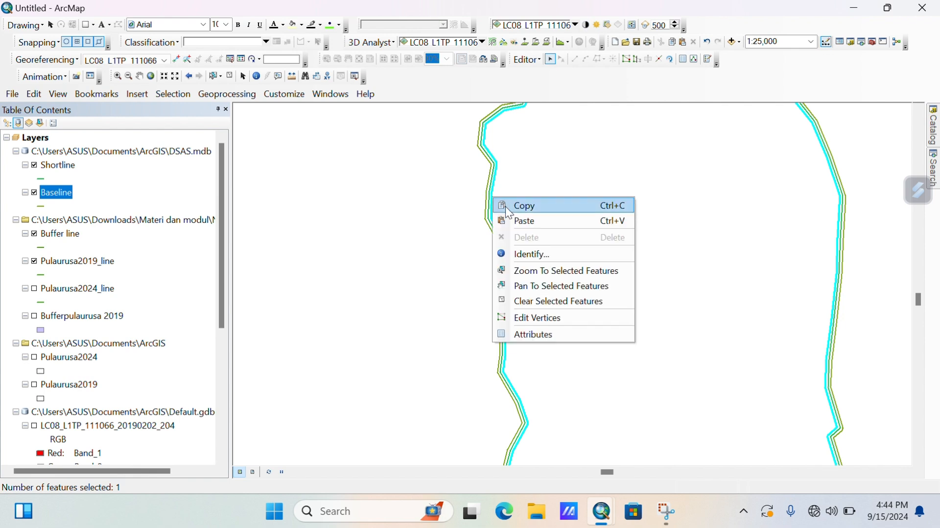
{"action": "left_click", "coordinate": [494, 205]}
{"action": "right_click", "coordinate": [491, 210]}
{"action": "left_click", "coordinate": [514, 234]}
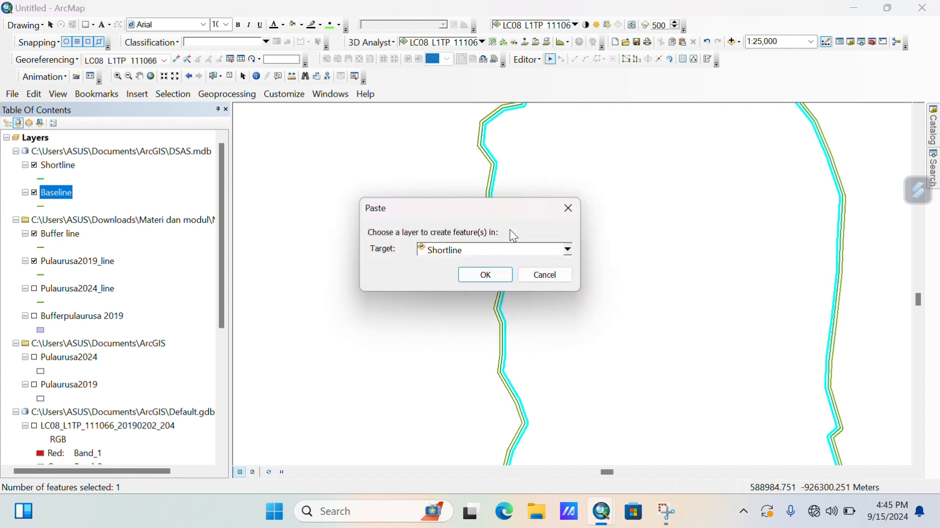
{"action": "left_click", "coordinate": [507, 275]}
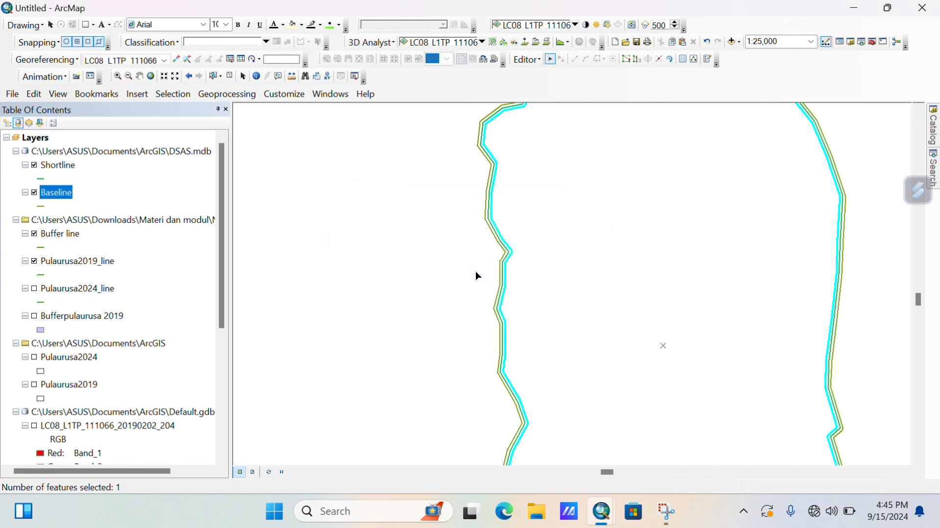
{"action": "left_click", "coordinate": [528, 60]}
{"action": "left_click", "coordinate": [524, 88]}
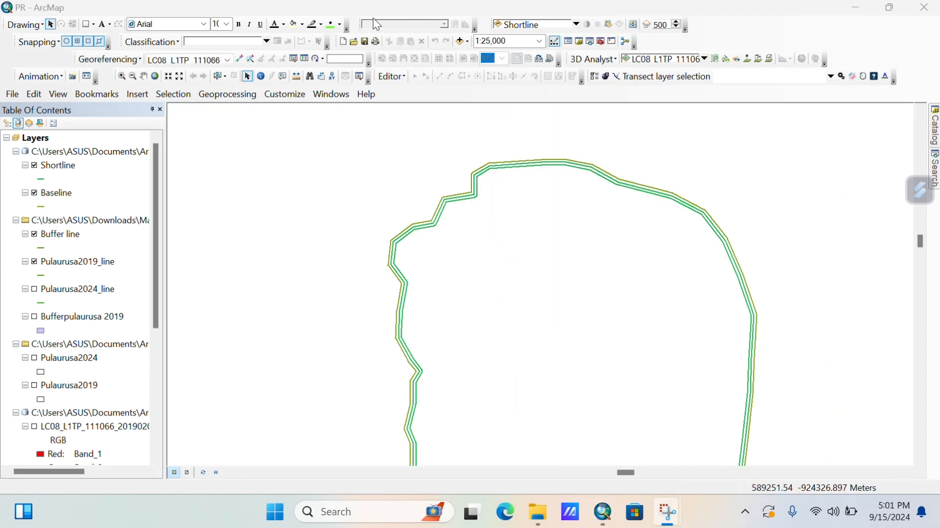
Add DSAS date, uncertainty and type fields to Shortline with the Shoreline Attribute Automator.
{"action": "left_click", "coordinate": [595, 74]}
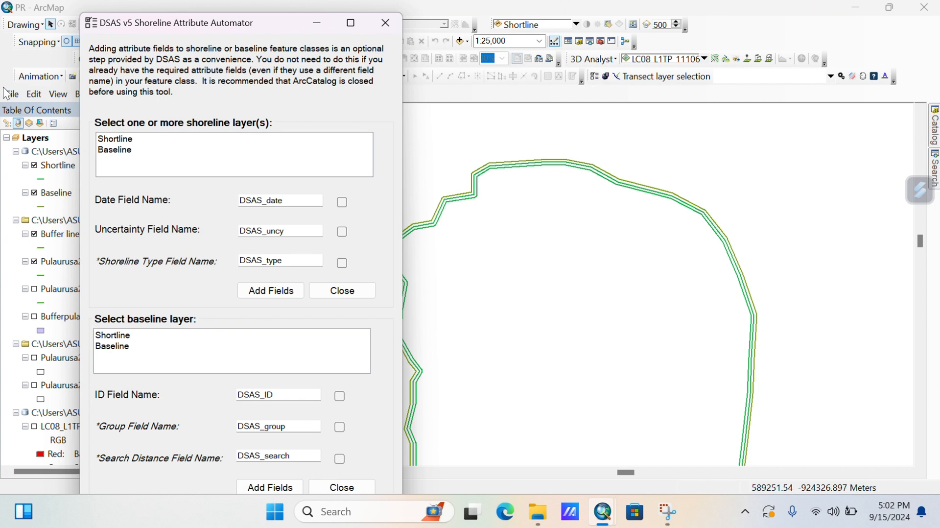
{"action": "left_click", "coordinate": [119, 139]}
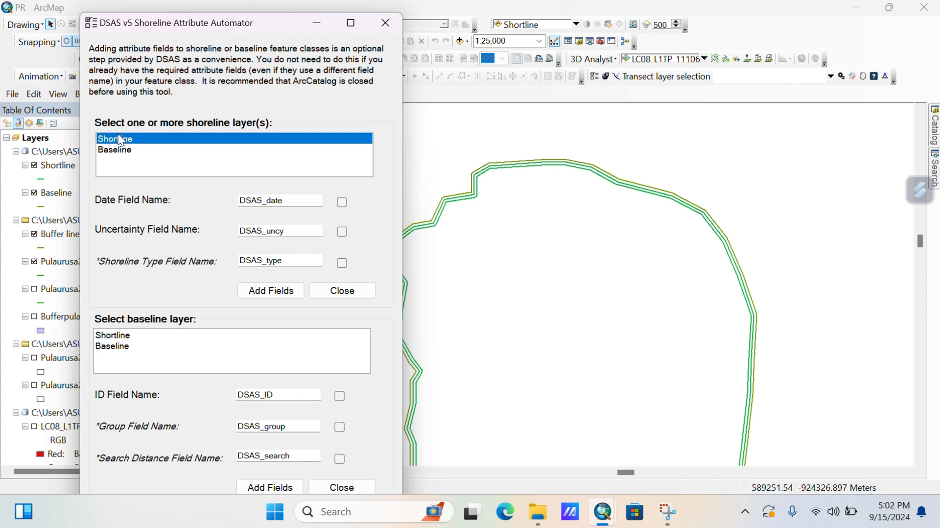
{"action": "left_click", "coordinate": [343, 202]}
{"action": "left_click", "coordinate": [342, 232]}
{"action": "left_click", "coordinate": [343, 263]}
{"action": "left_click", "coordinate": [271, 290]}
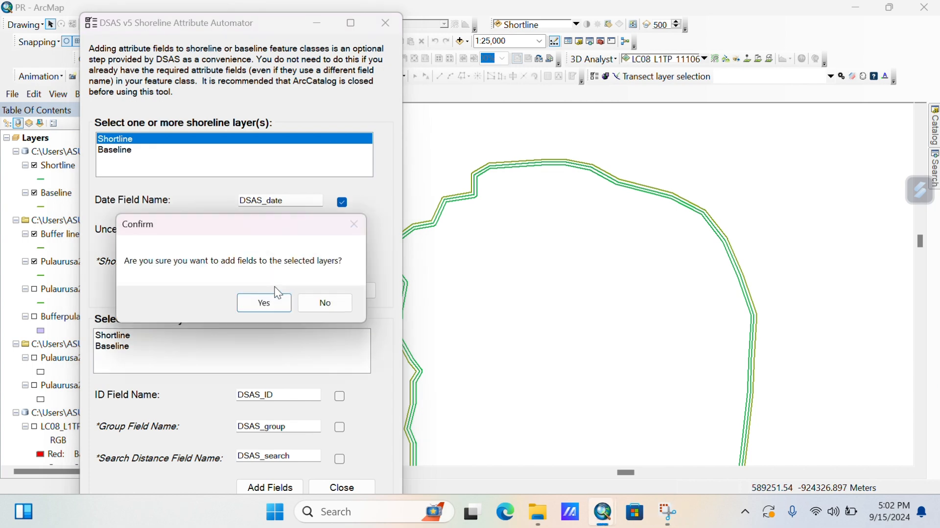
{"action": "left_click", "coordinate": [270, 300]}
{"action": "left_click", "coordinate": [268, 302]}
Add the DSAS group and search distance fields to Baseline, then close the automator.
{"action": "left_click", "coordinate": [117, 346]}
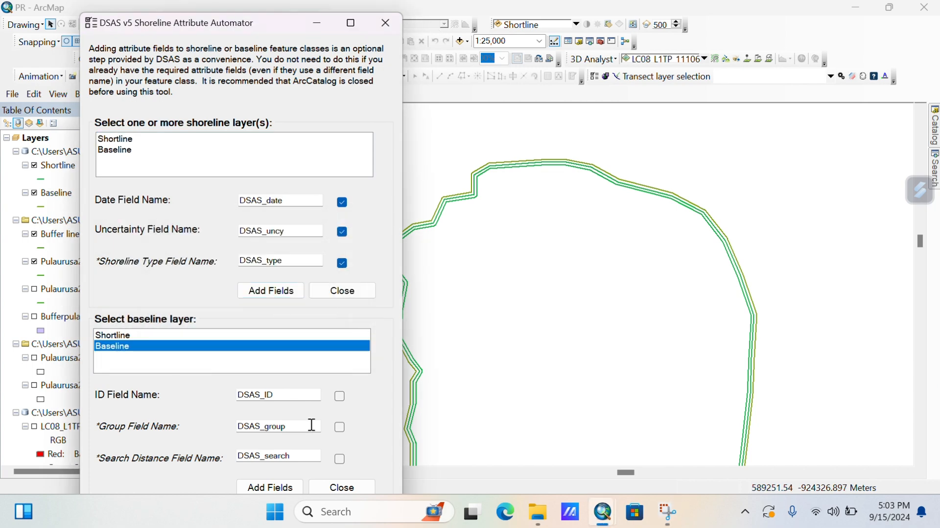
{"action": "left_click", "coordinate": [340, 426]}
{"action": "left_click", "coordinate": [339, 459]}
{"action": "left_click", "coordinate": [270, 487]}
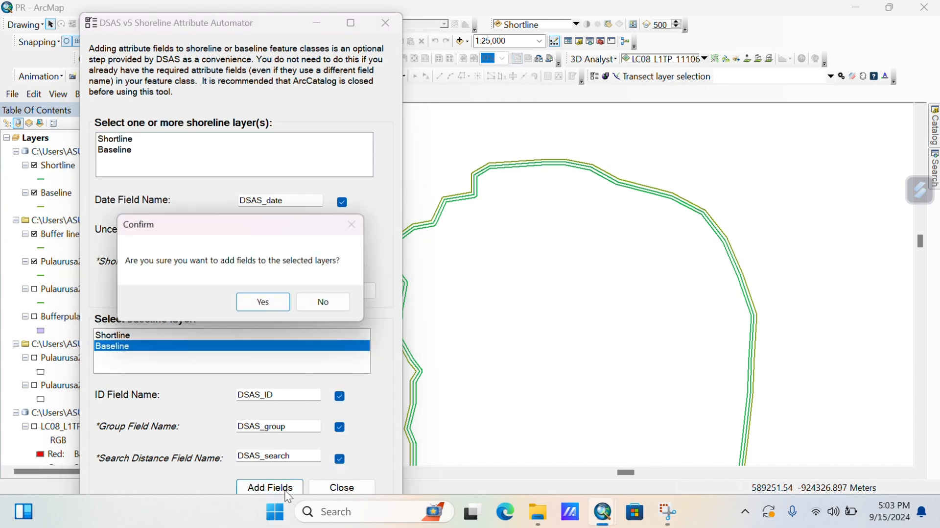
{"action": "left_click", "coordinate": [268, 301]}
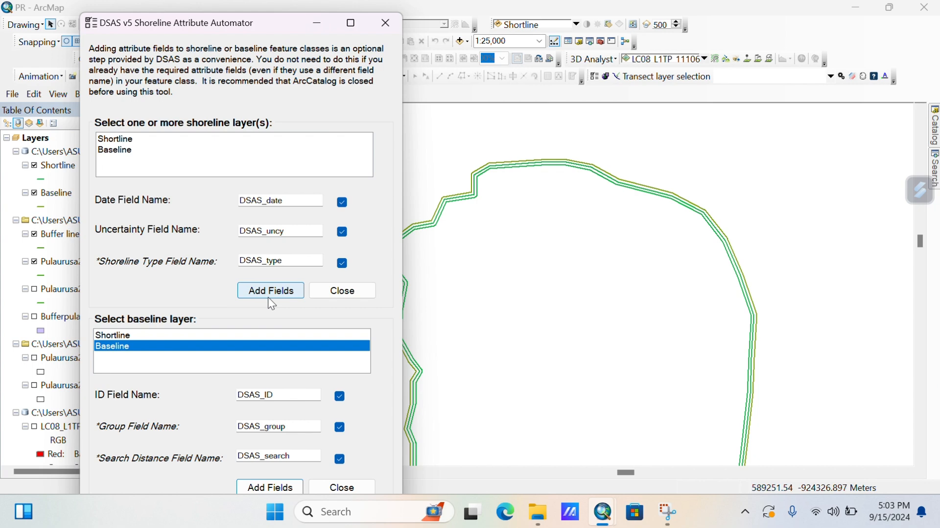
{"action": "left_click", "coordinate": [385, 23]}
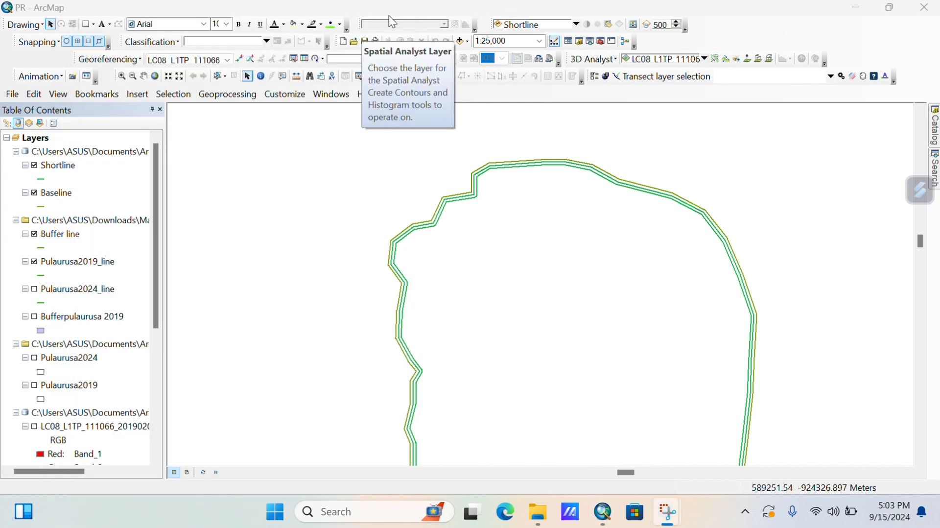
Start an edit session on Shortline and open its attribute table full screen.
{"action": "left_click", "coordinate": [62, 194]}
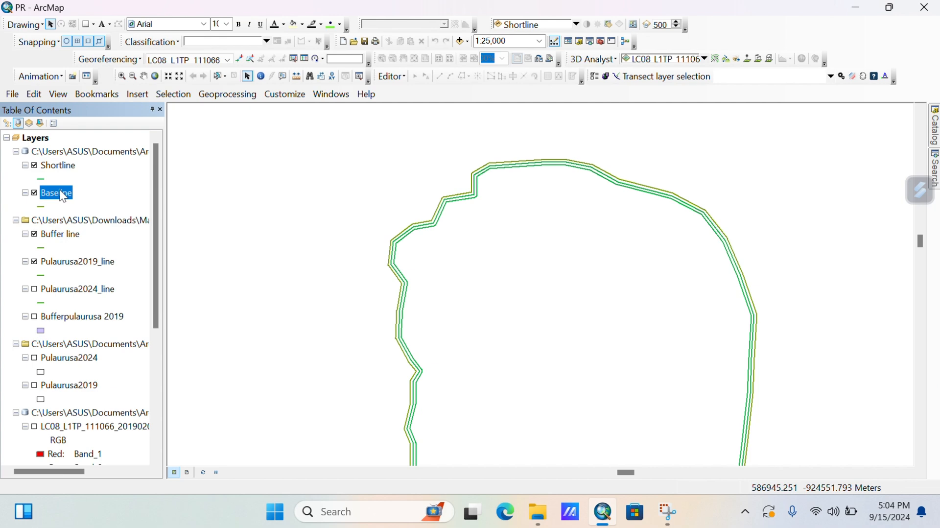
{"action": "left_click", "coordinate": [341, 208]}
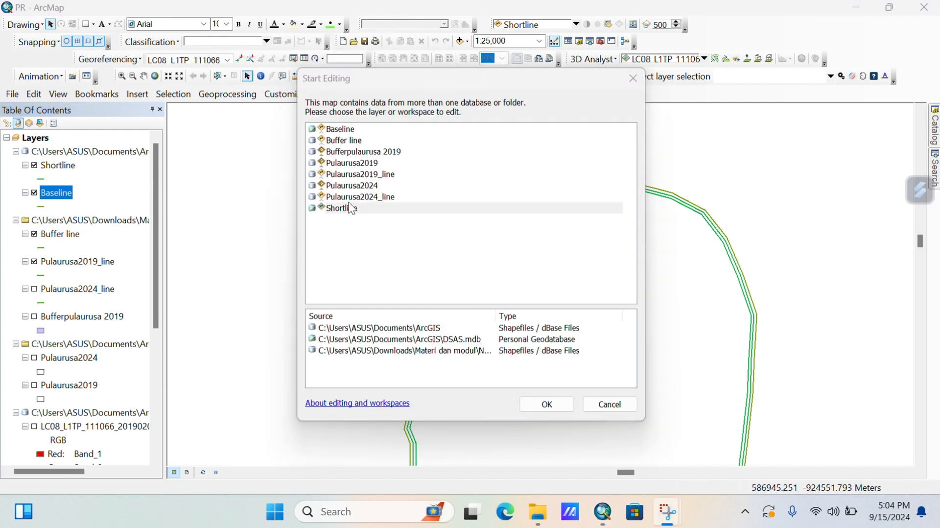
{"action": "left_click", "coordinate": [544, 404]}
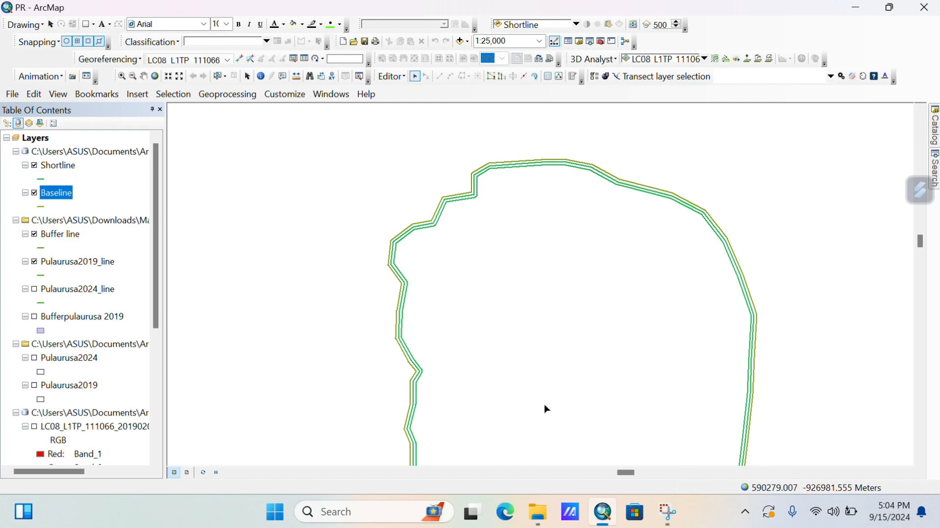
{"action": "right_click", "coordinate": [70, 167]}
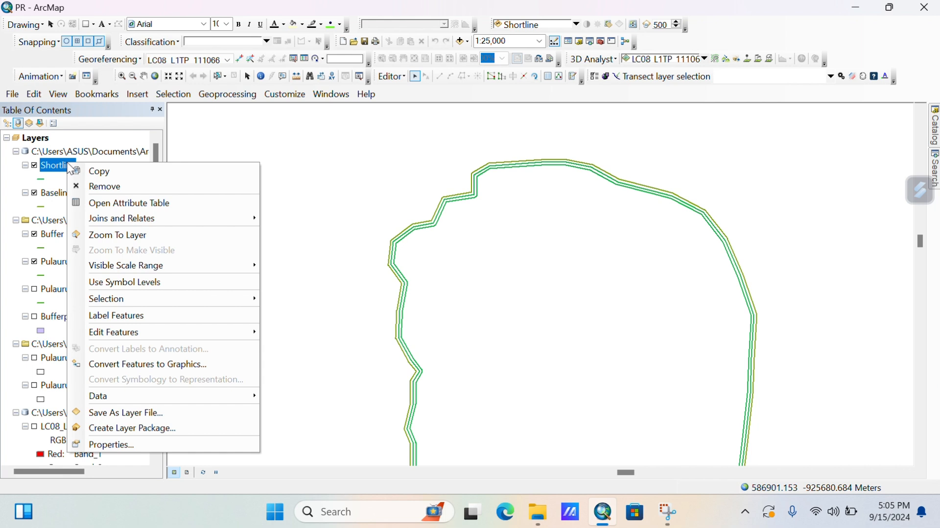
{"action": "left_click", "coordinate": [135, 204]}
{"action": "left_click", "coordinate": [392, 77]}
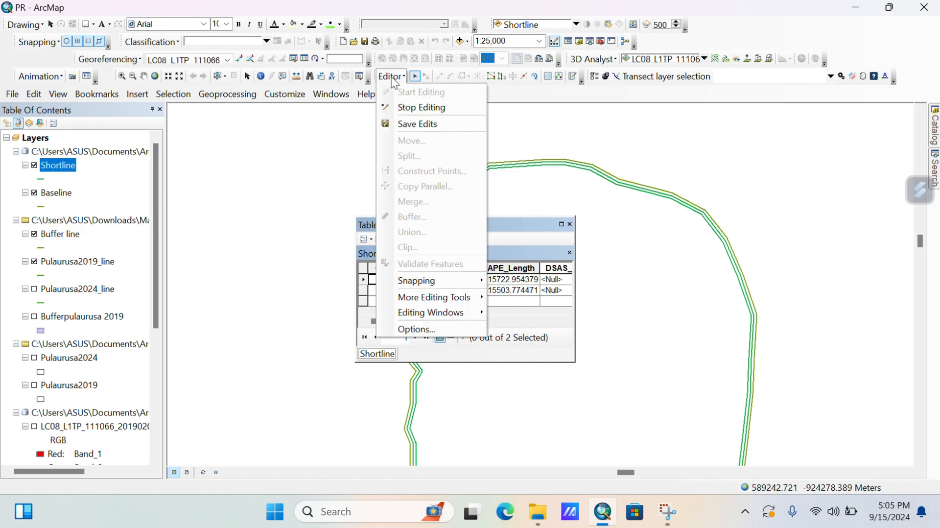
{"action": "left_click", "coordinate": [564, 234]}
{"action": "left_click", "coordinate": [561, 224]}
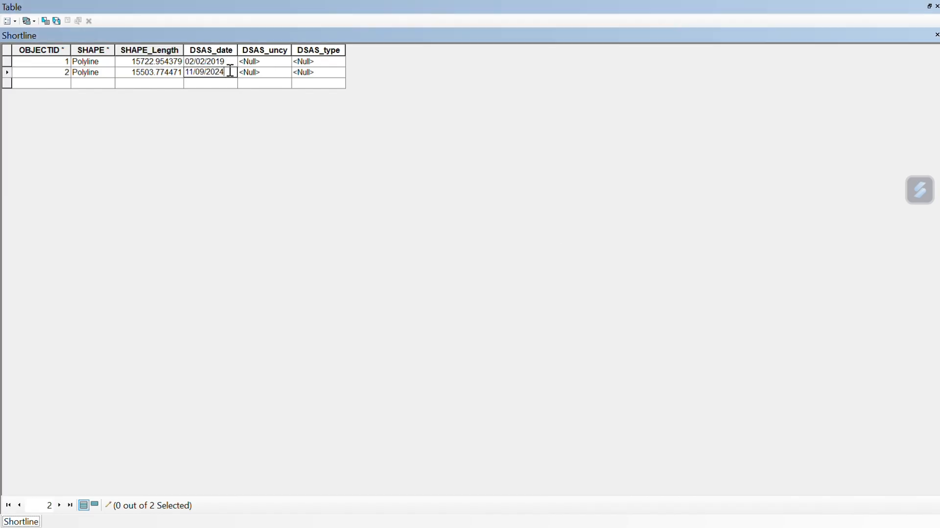
Enter Shortline dates 02/02/2019 and 11/09/2024 with DSAS_uncy values 1 and 2.
{"action": "key", "text": "Up"}
{"action": "key", "text": "Down"}
{"action": "left_click", "coordinate": [930, 5]}
{"action": "left_click", "coordinate": [565, 227]}
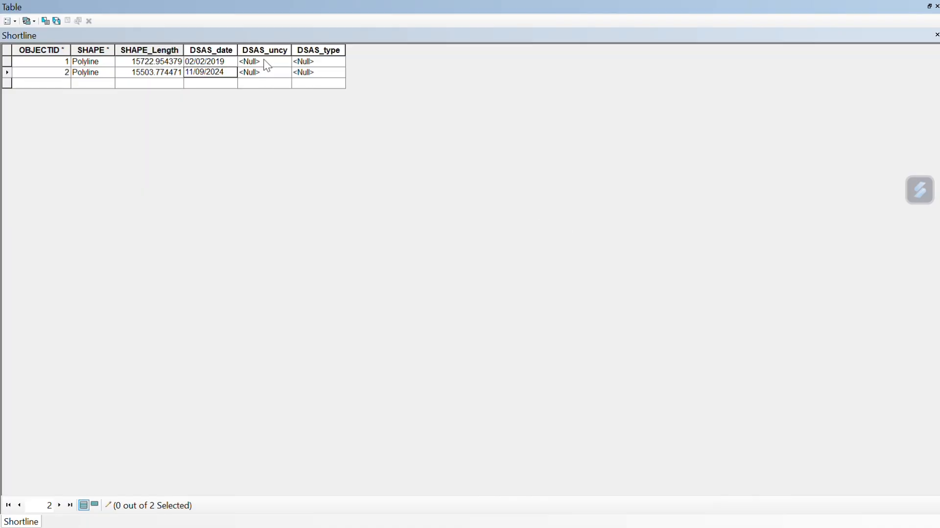
{"action": "left_click", "coordinate": [264, 61]}
{"action": "left_click", "coordinate": [265, 62]}
{"action": "left_click", "coordinate": [268, 72]}
{"action": "type", "text": "2"}
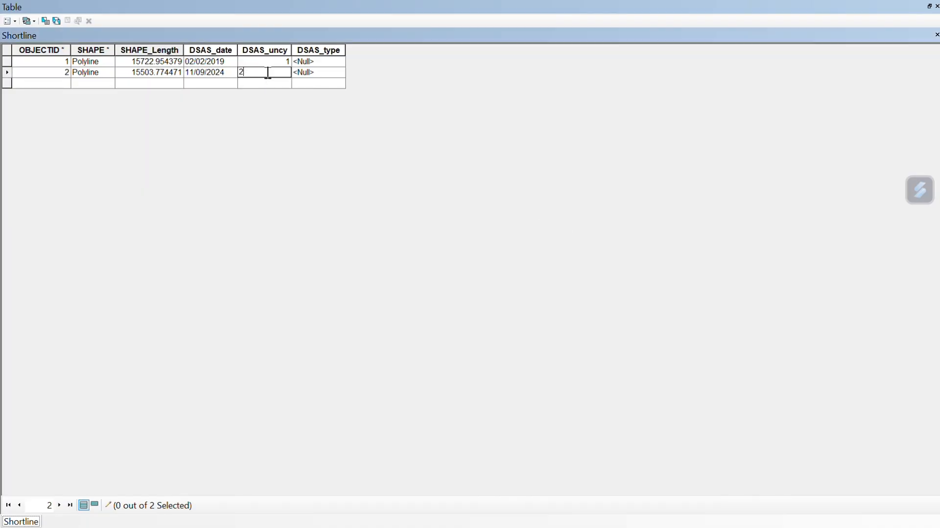
Save the Shortline attribute edits and stop editing.
{"action": "left_click", "coordinate": [930, 6]}
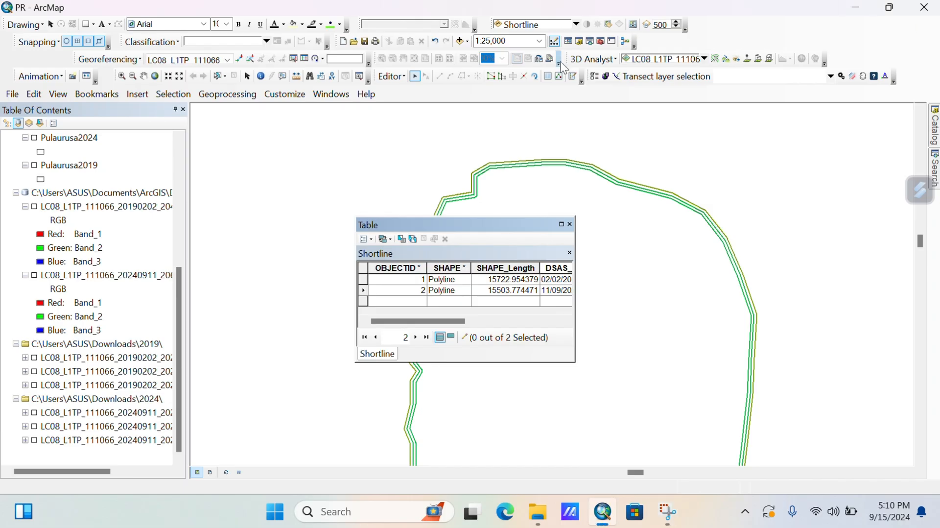
{"action": "left_click", "coordinate": [392, 76]}
{"action": "left_click", "coordinate": [405, 129]}
{"action": "left_click", "coordinate": [392, 77]}
{"action": "left_click", "coordinate": [395, 108]}
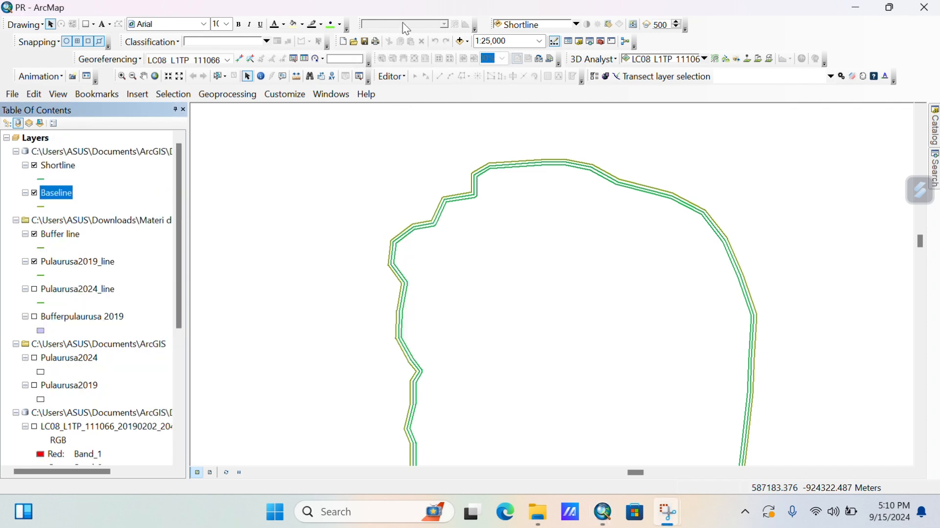
Open the Baseline attribute table in an edit session and set DSAS_ID and DSAS_group to 1.
{"action": "right_click", "coordinate": [67, 194]}
{"action": "left_click", "coordinate": [98, 233]}
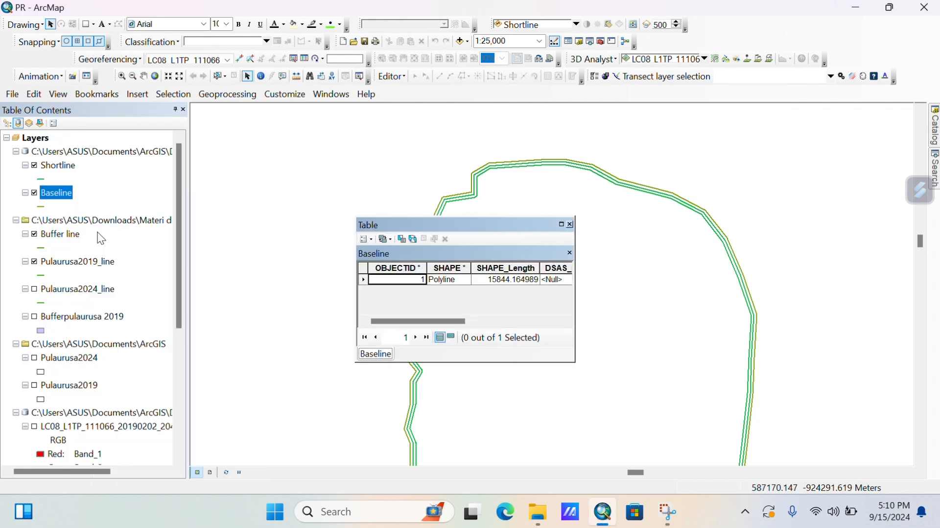
{"action": "left_click", "coordinate": [561, 225]}
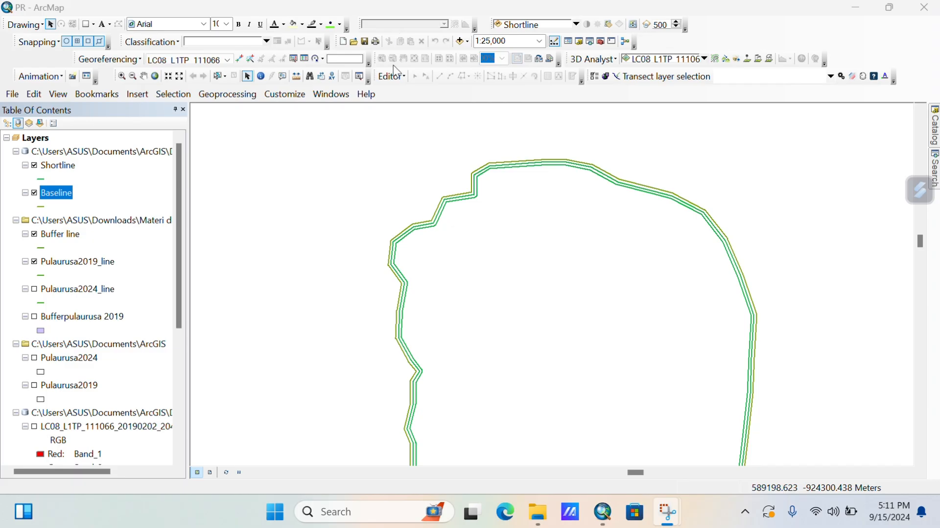
{"action": "left_click", "coordinate": [395, 74]}
{"action": "left_click", "coordinate": [402, 89]}
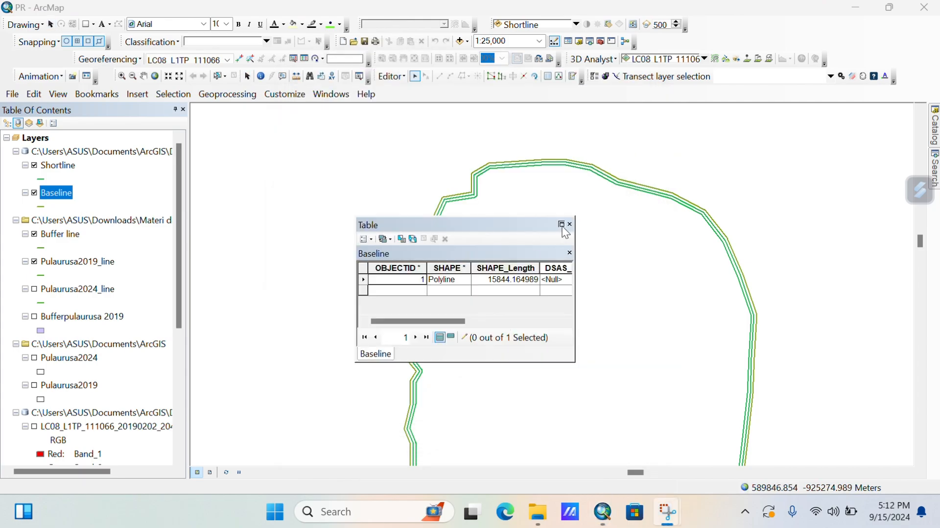
{"action": "left_click", "coordinate": [561, 224]}
{"action": "left_click", "coordinate": [212, 64]}
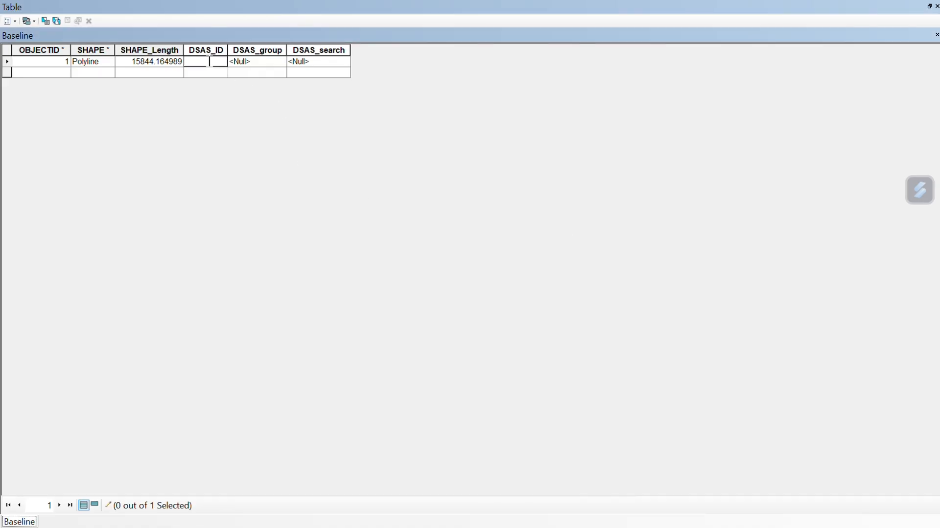
{"action": "type", "text": "1"}
{"action": "left_click", "coordinate": [264, 61]}
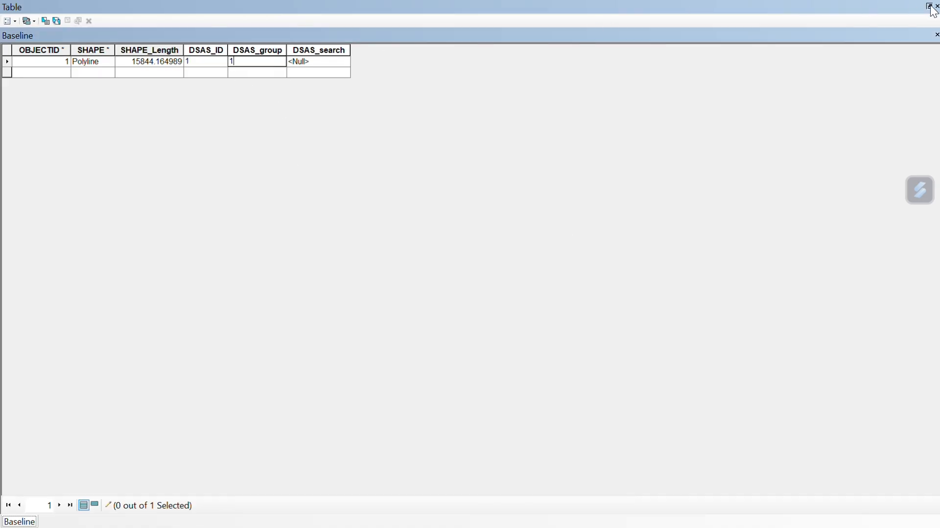
Save the Baseline edits, stop editing, and close the attribute table.
{"action": "left_click", "coordinate": [930, 6]}
{"action": "left_click", "coordinate": [390, 76]}
{"action": "left_click", "coordinate": [406, 124]}
{"action": "left_click", "coordinate": [393, 78]}
{"action": "left_click", "coordinate": [392, 106]}
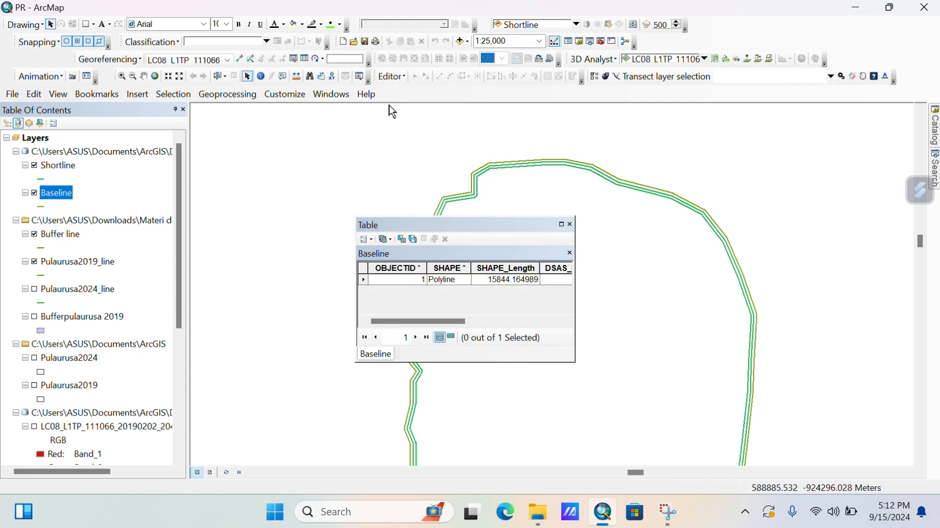
{"action": "left_click", "coordinate": [571, 225]}
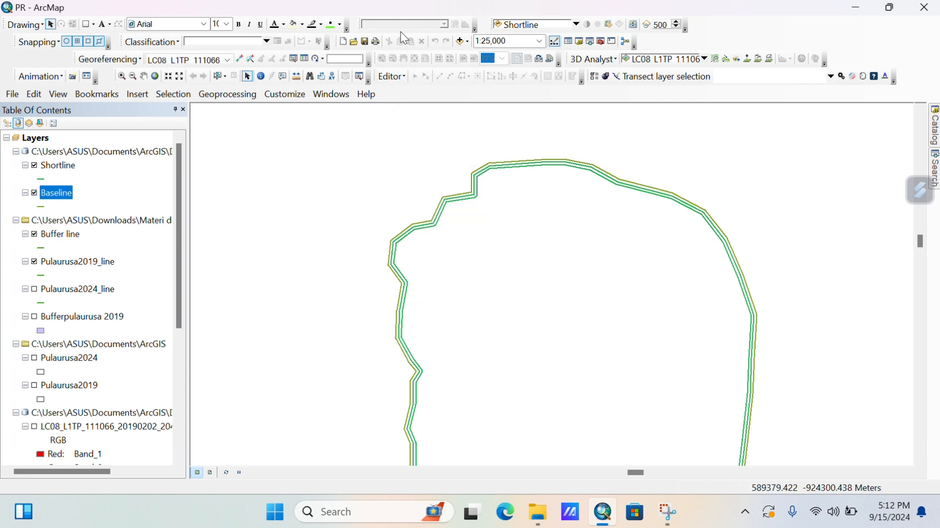
Set DSAS baseline defaults: Baseline layer, DSAS_ID, DSAS_group, DSAS_search, offshore placement.
{"action": "left_click", "coordinate": [607, 77]}
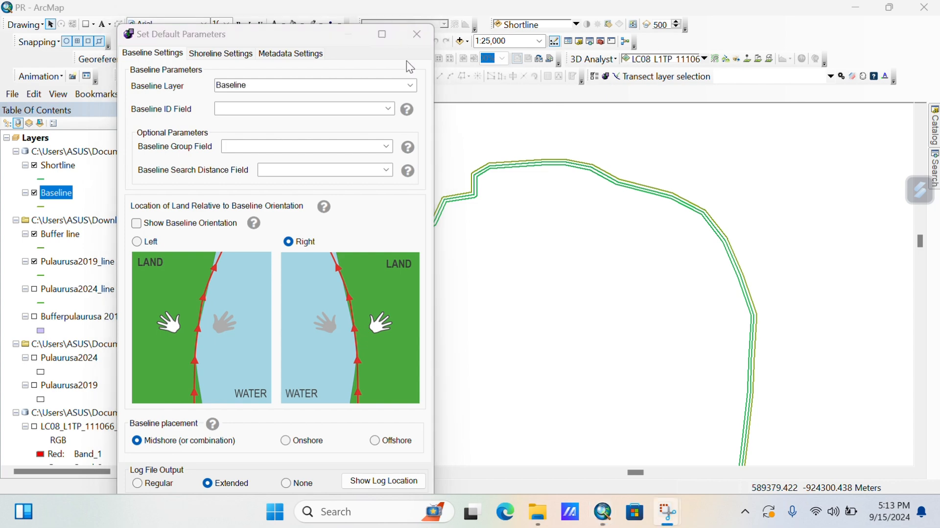
{"action": "left_click", "coordinate": [410, 85]}
{"action": "left_click", "coordinate": [325, 109]}
{"action": "left_click", "coordinate": [388, 109]}
{"action": "left_click", "coordinate": [304, 120]}
{"action": "left_click", "coordinate": [387, 147]}
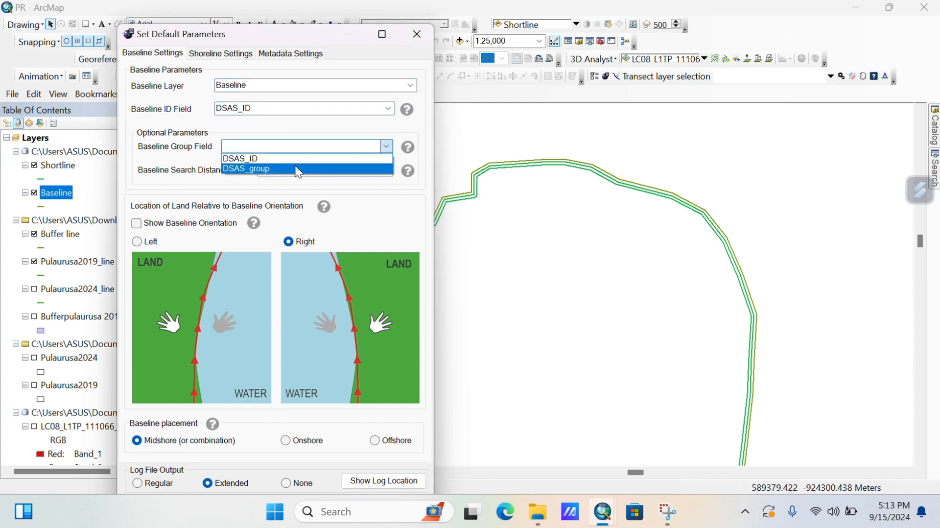
{"action": "left_click", "coordinate": [295, 168]}
{"action": "left_click", "coordinate": [387, 170]}
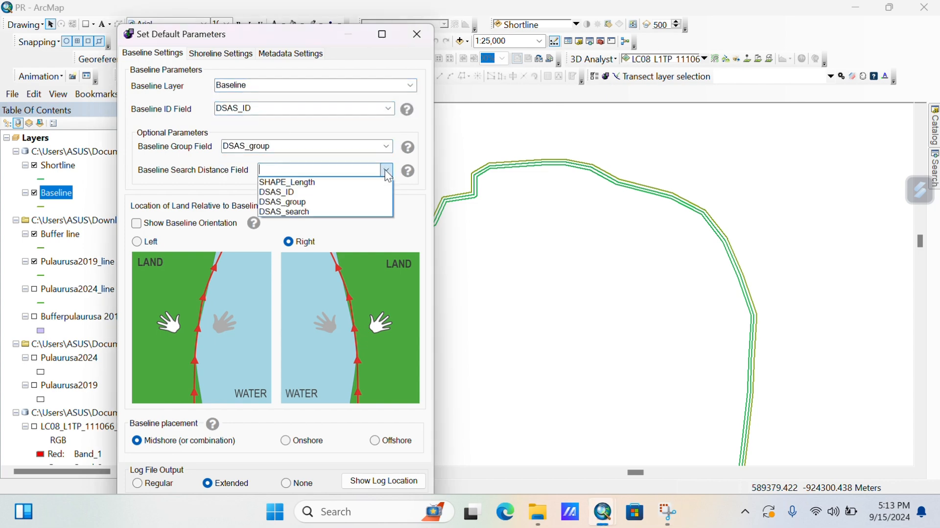
{"action": "left_click", "coordinate": [387, 170]}
{"action": "left_click", "coordinate": [389, 169]}
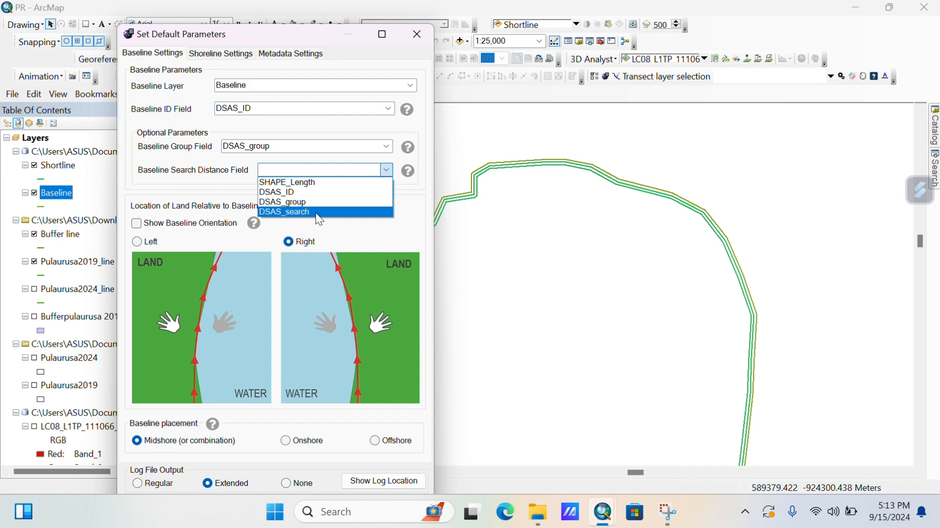
{"action": "left_click", "coordinate": [318, 213]}
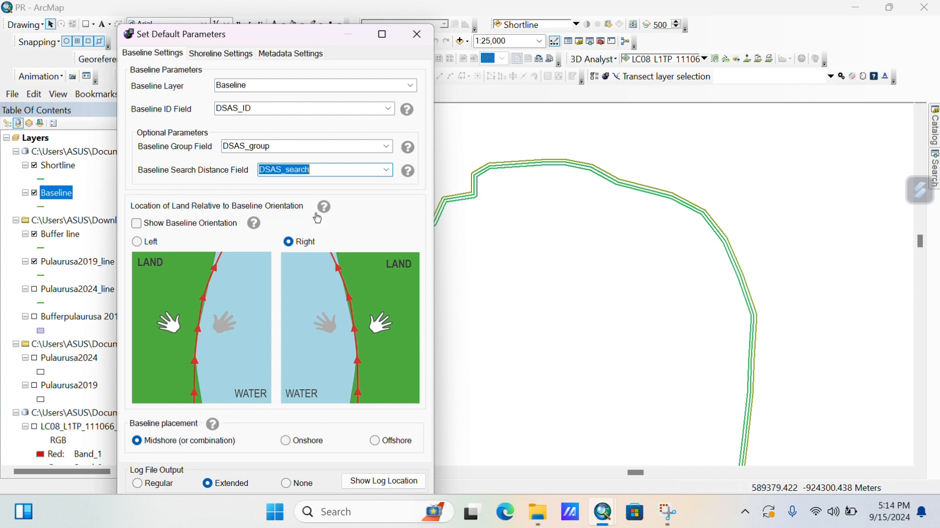
{"action": "left_click", "coordinate": [376, 442]}
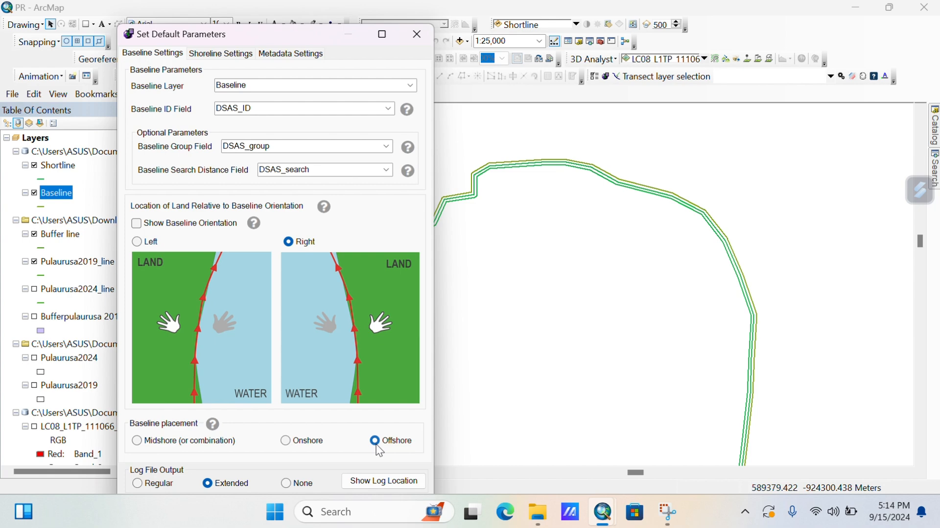
Set shoreline defaults to the Shoreline layer with DSAS_date and DSAS_uncy fields.
{"action": "left_click", "coordinate": [204, 55]}
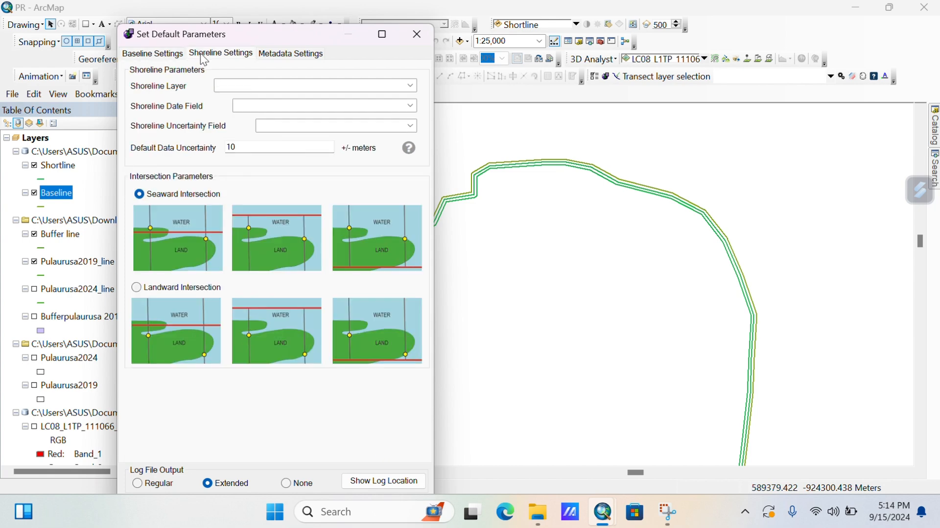
{"action": "left_click", "coordinate": [410, 85]}
{"action": "left_click", "coordinate": [367, 101]}
{"action": "left_click", "coordinate": [410, 106]}
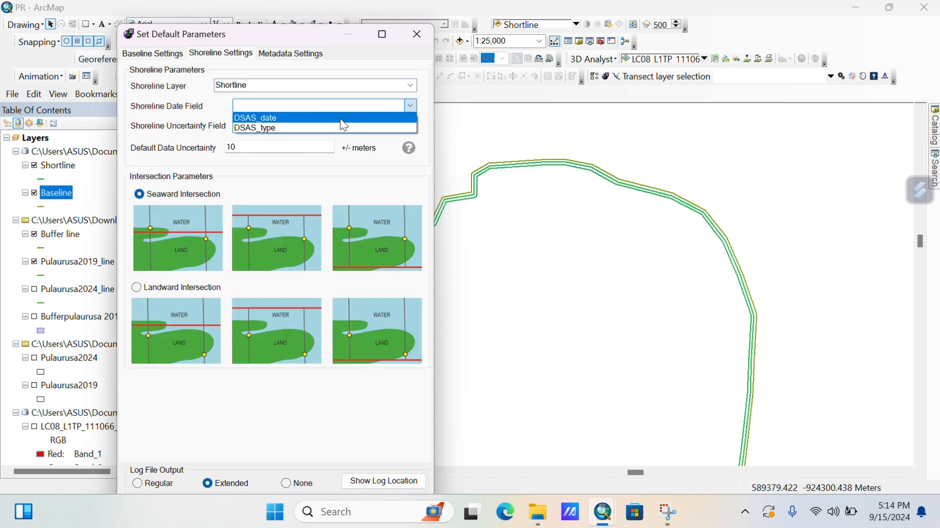
{"action": "left_click", "coordinate": [341, 119]}
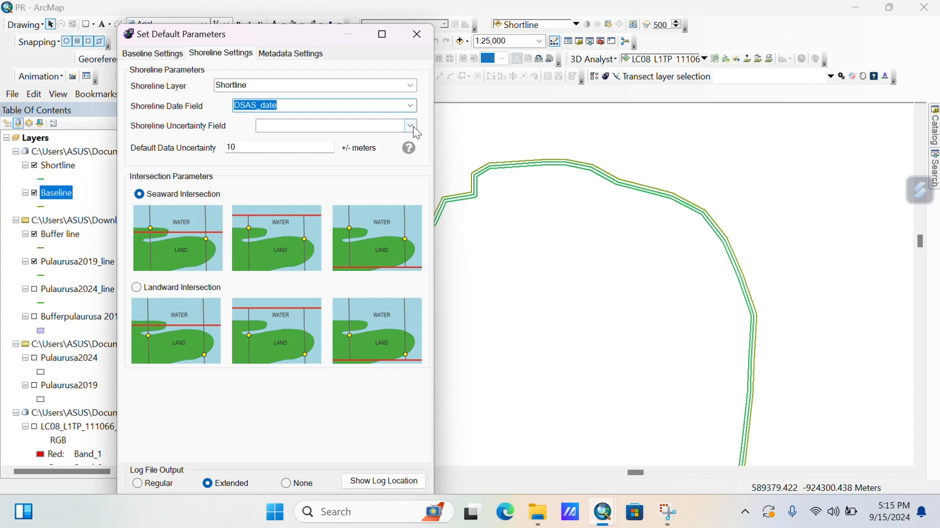
{"action": "left_click", "coordinate": [410, 125]}
{"action": "left_click", "coordinate": [309, 146]}
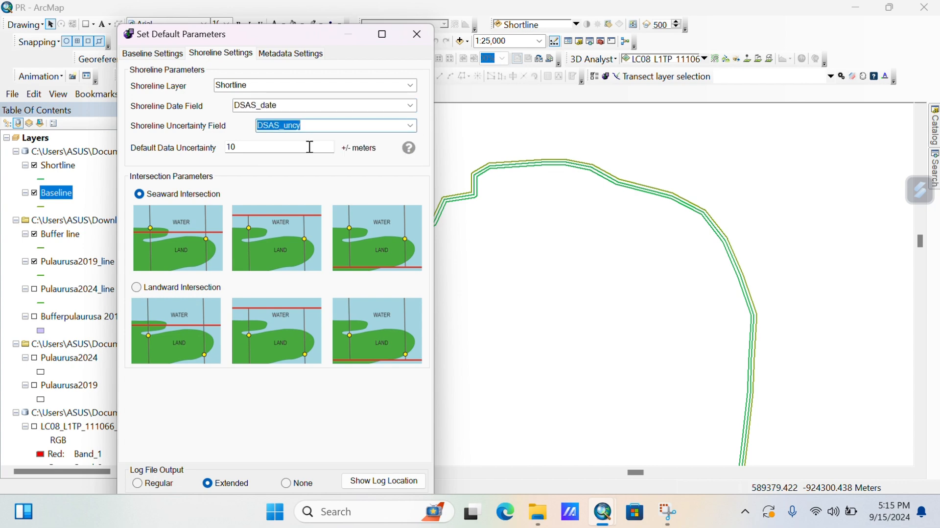
{"action": "left_click", "coordinate": [296, 54]}
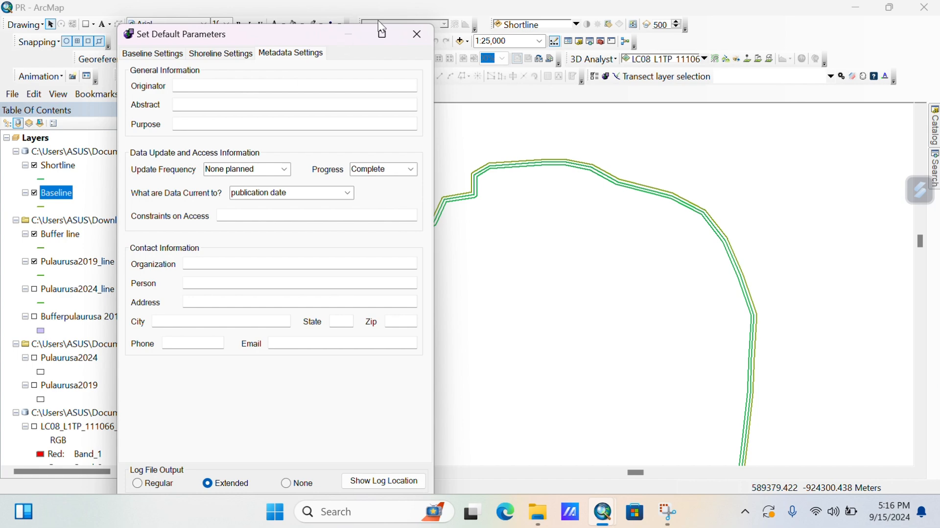
Enter metadata originator Praktikum SIG, abstract Shoreline, purpose Education, access constraints none.
{"action": "left_click", "coordinate": [279, 88]}
{"action": "type", "text": "Praktiku"}
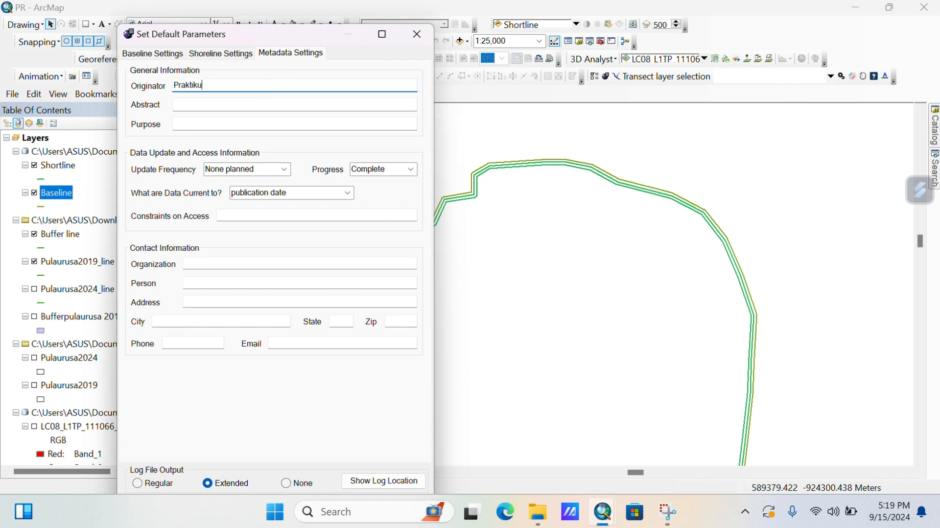
{"action": "type", "text": "m SIG"}
{"action": "left_click", "coordinate": [253, 104]}
{"action": "type", "text": "Sh"}
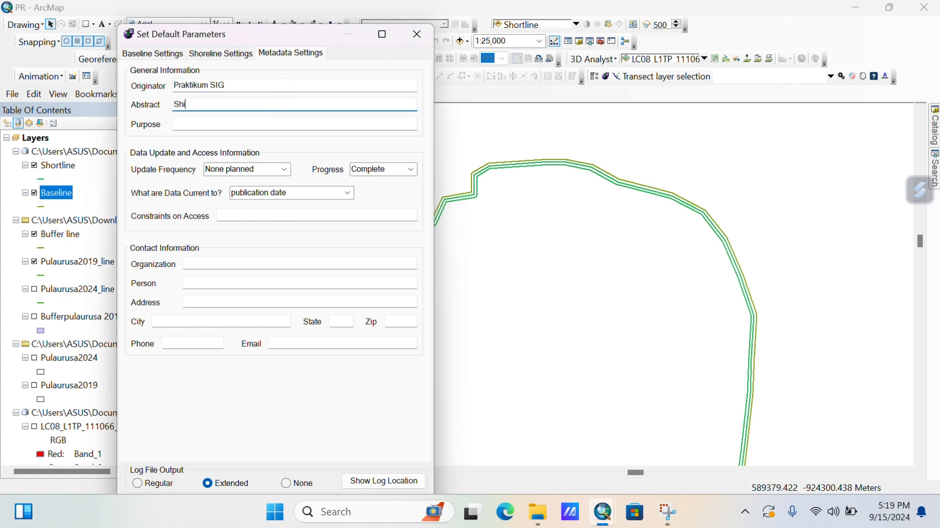
{"action": "type", "text": "oreline"}
{"action": "left_click", "coordinate": [185, 123]}
{"action": "type", "text": "Education"}
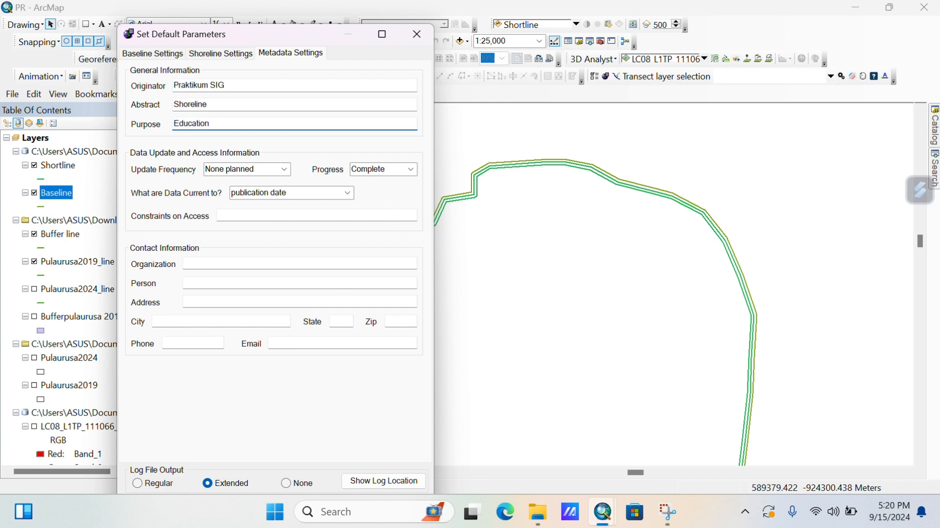
{"action": "left_click", "coordinate": [274, 215]}
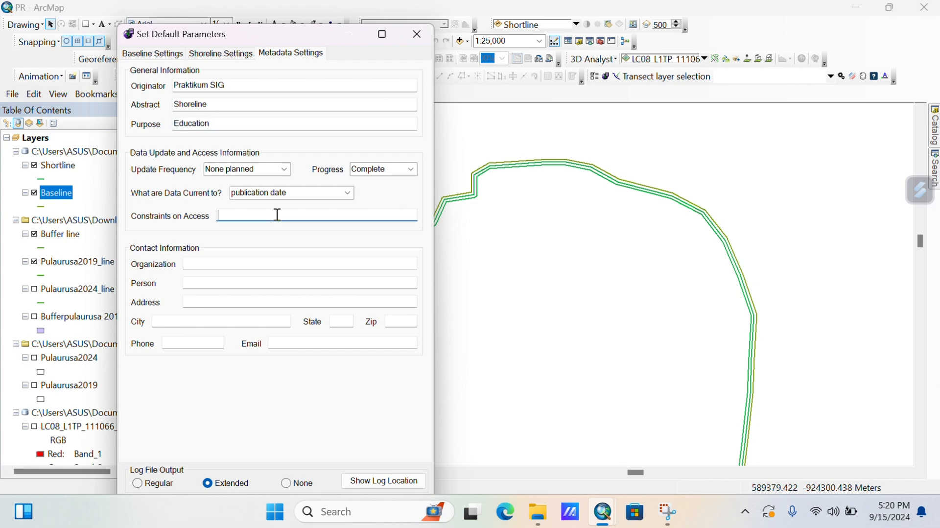
{"action": "type", "text": "none"}
Enter organization UNRI plus the contact person's name, address and state.
{"action": "key", "text": "Tab"}
{"action": "type", "text": "UNRI"}
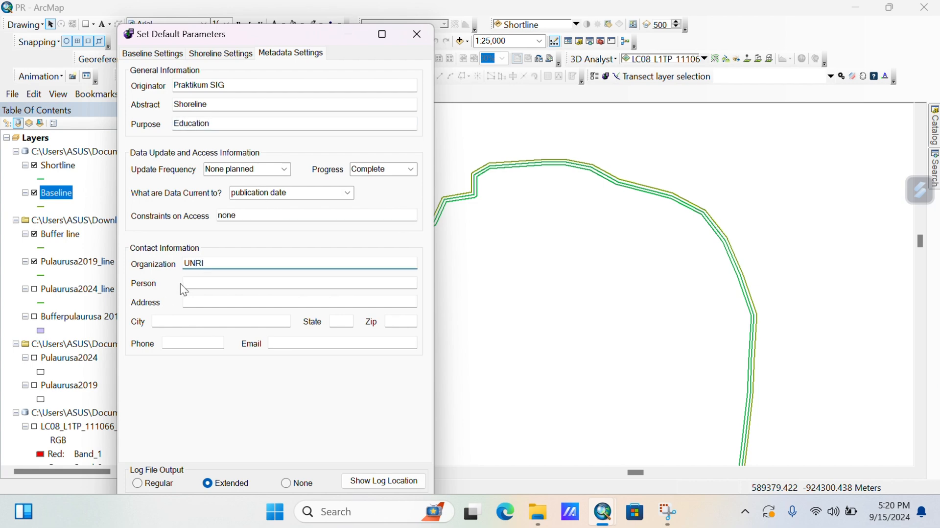
{"action": "left_click", "coordinate": [188, 283]}
{"action": "type", "text": "Marshynta"}
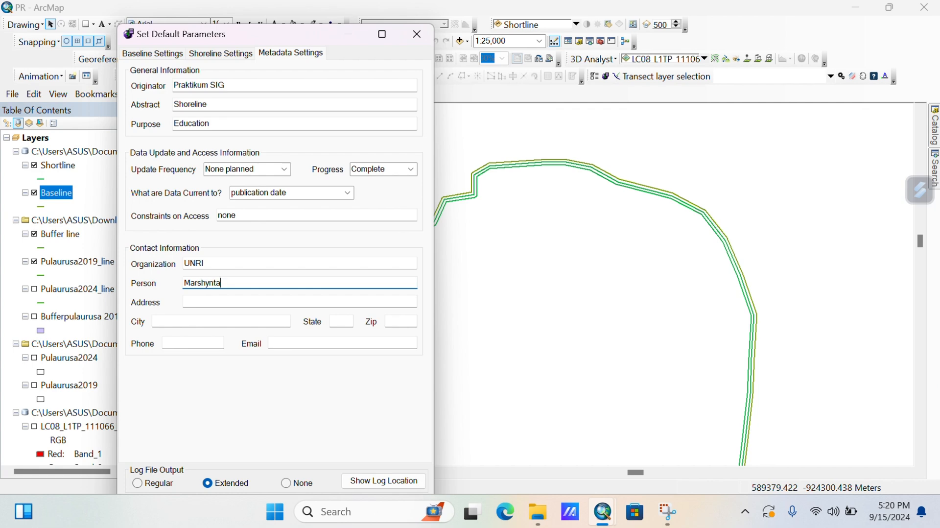
{"action": "left_click", "coordinate": [193, 303]}
{"action": "type", "text": "Pekanba"}
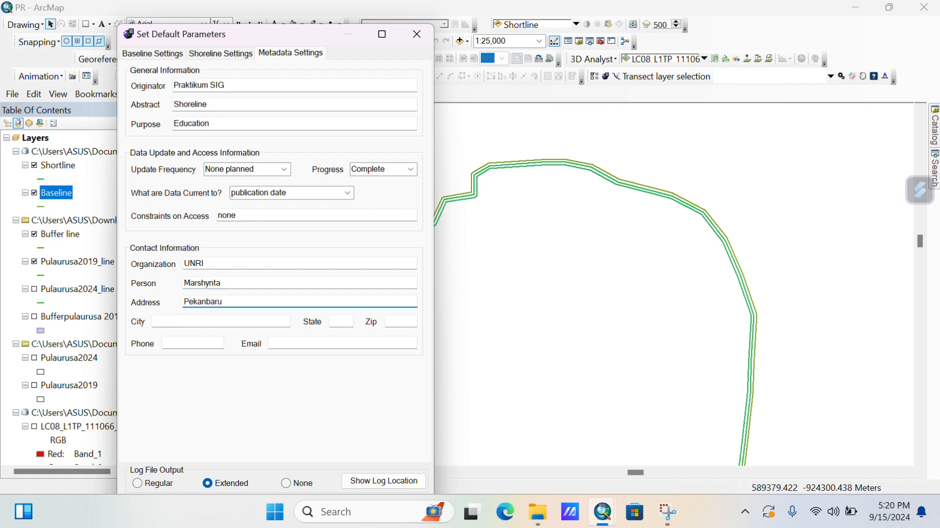
{"action": "type", "text": "ru"}
{"action": "left_click", "coordinate": [186, 319]}
{"action": "type", "text": "Pekanbaru"}
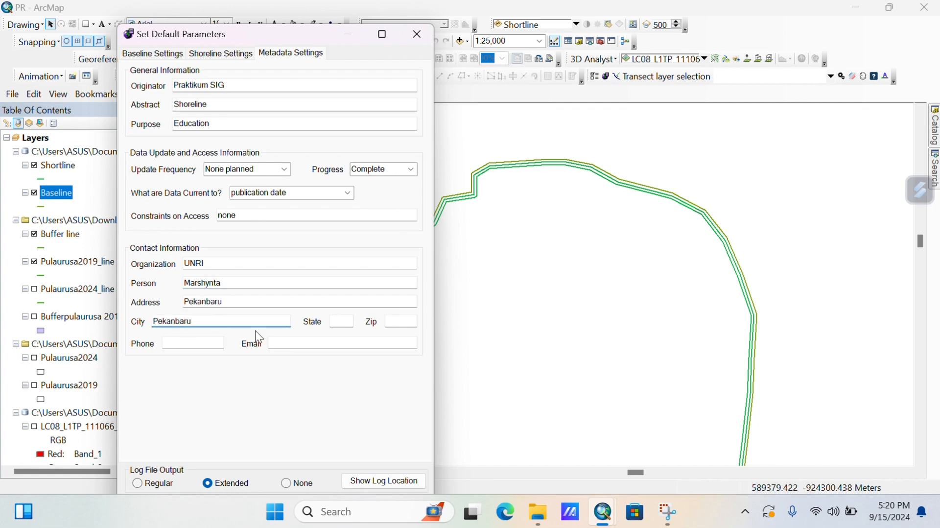
{"action": "key", "text": "Tab"}
{"action": "type", "text": "Riau"}
Fill in the contact's zip code, phone number and e-mail, then confirm the metadata.
{"action": "left_click", "coordinate": [407, 320]}
{"action": "type", "text": "28293"}
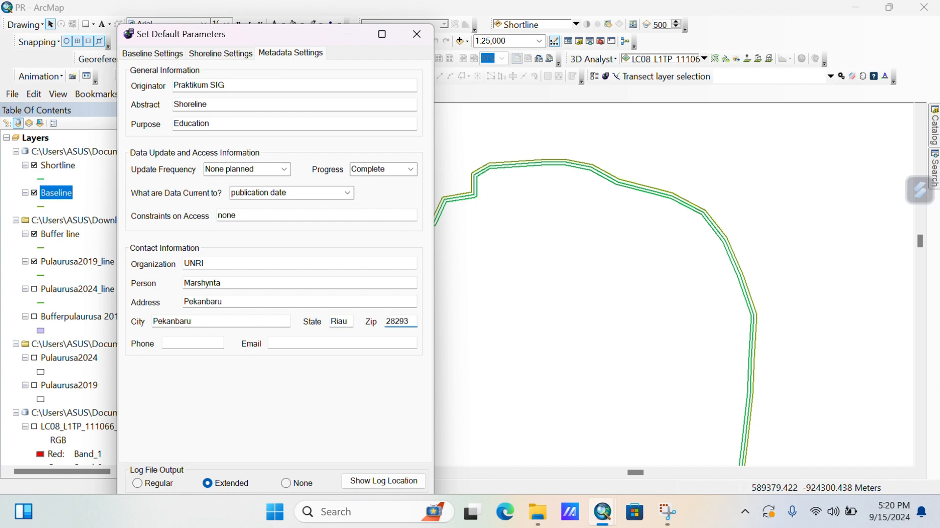
{"action": "left_click", "coordinate": [199, 342]}
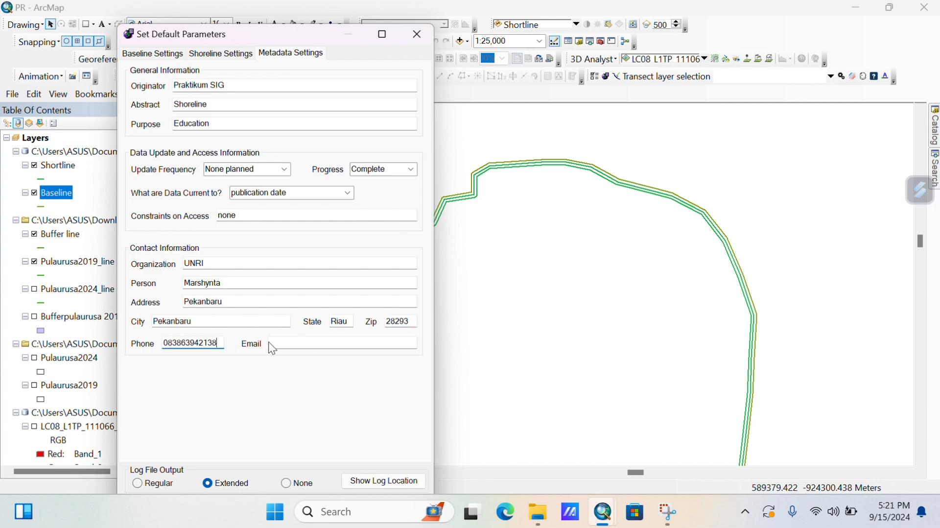
{"action": "left_click", "coordinate": [319, 342]}
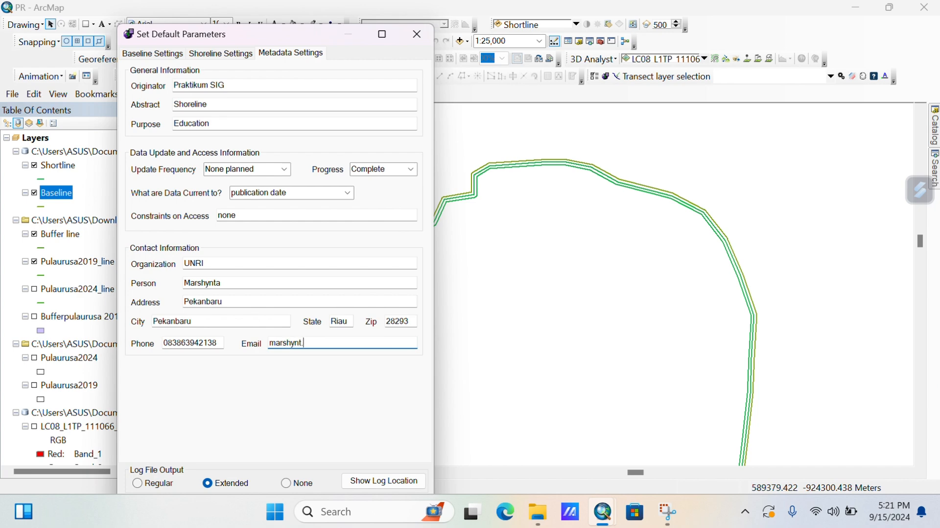
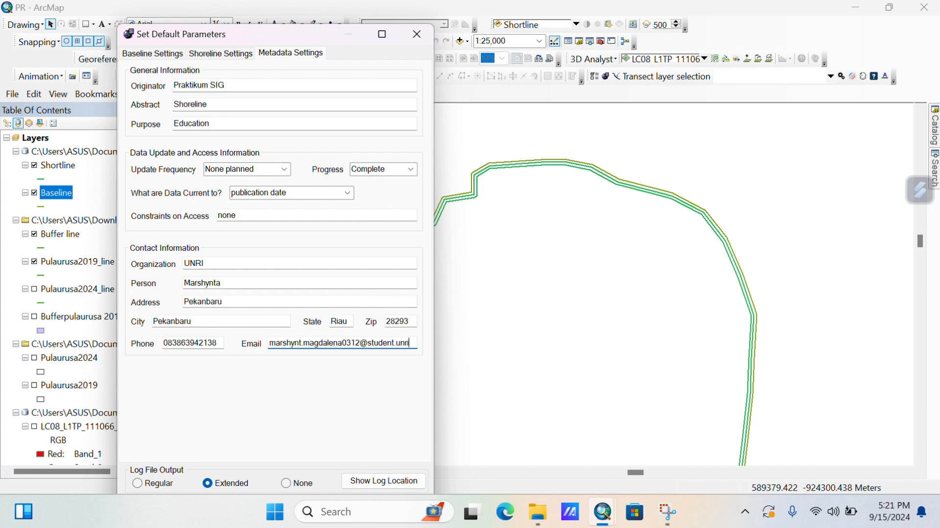
{"action": "left_click", "coordinate": [301, 344]}
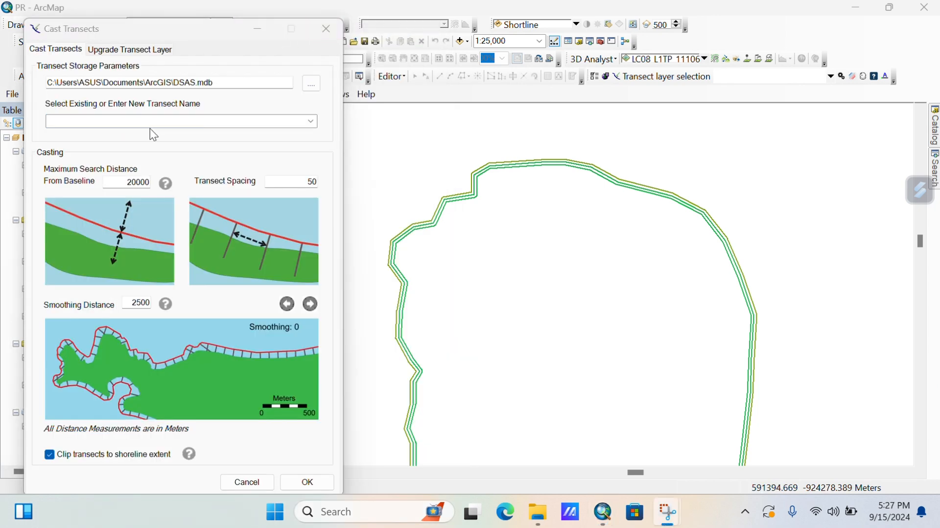
Cast transects named Transek with a 100 search distance and 15 spacing, dismissing the alert.
{"action": "type", "text": "Transek"}
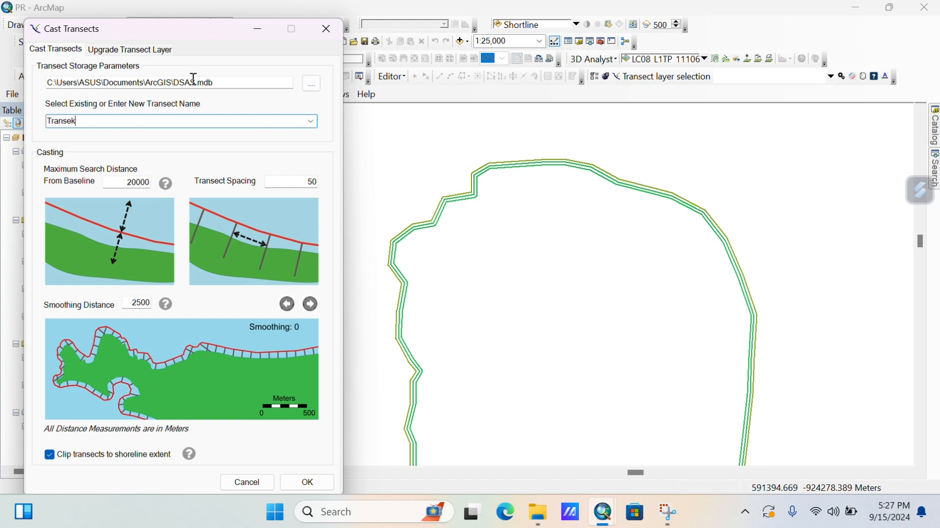
{"action": "double_click", "coordinate": [152, 183]}
{"action": "type", "text": "100"}
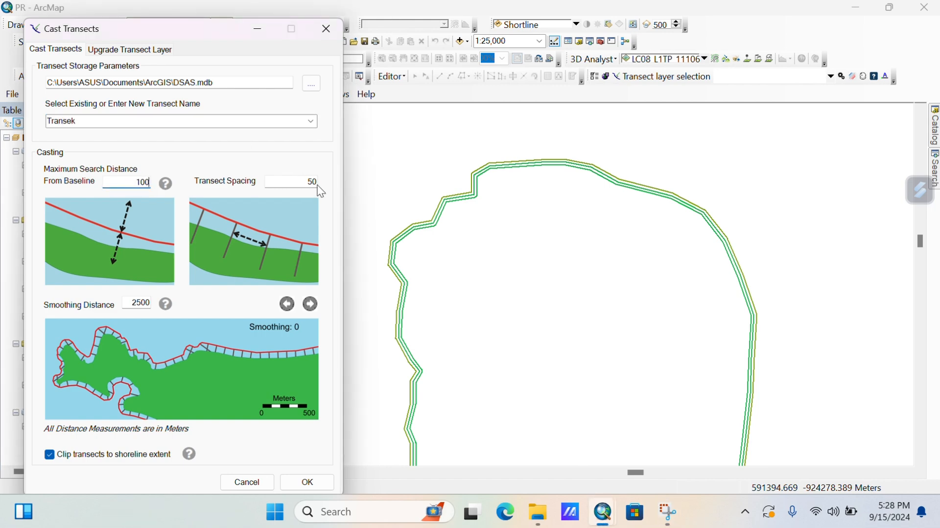
{"action": "double_click", "coordinate": [313, 181]}
{"action": "type", "text": "15"}
{"action": "key", "text": "Return"}
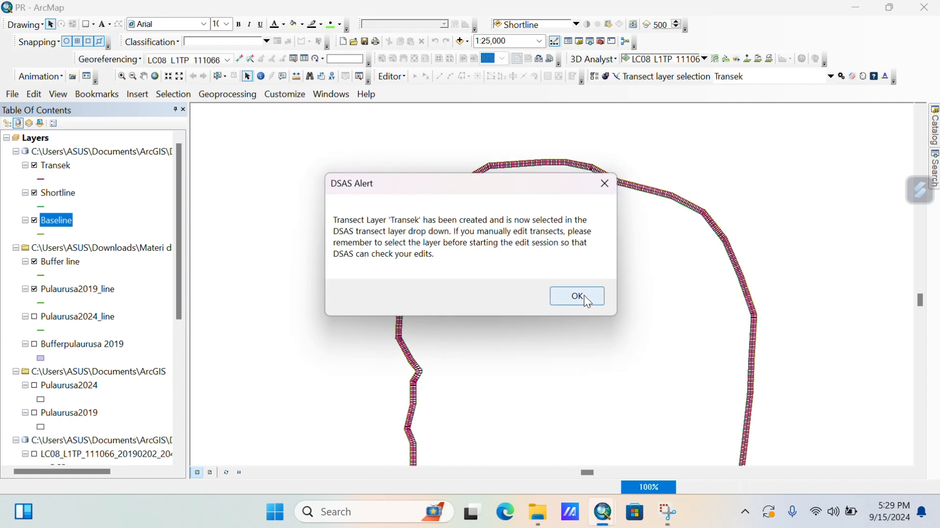
{"action": "left_click", "coordinate": [585, 297]}
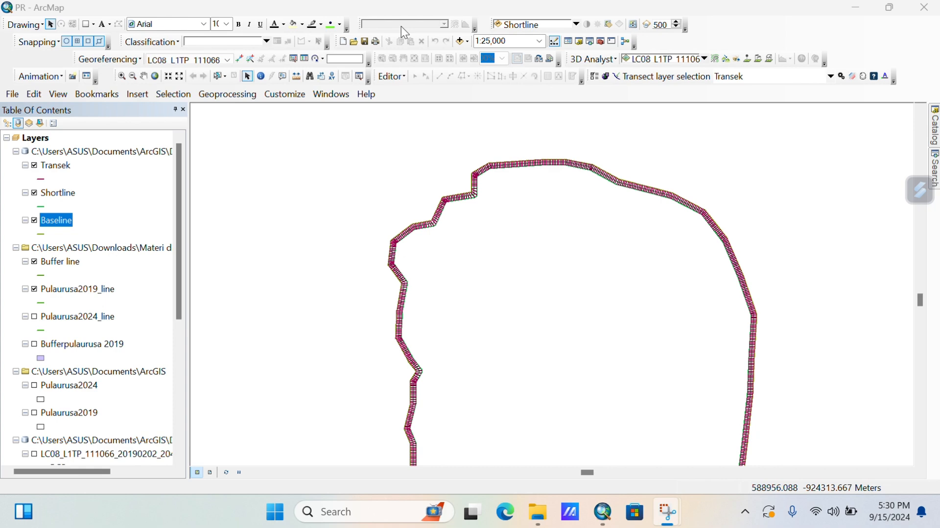
Calculate Net Shoreline Movement and End Point Rate statistics for the transects.
{"action": "left_click", "coordinate": [842, 77]}
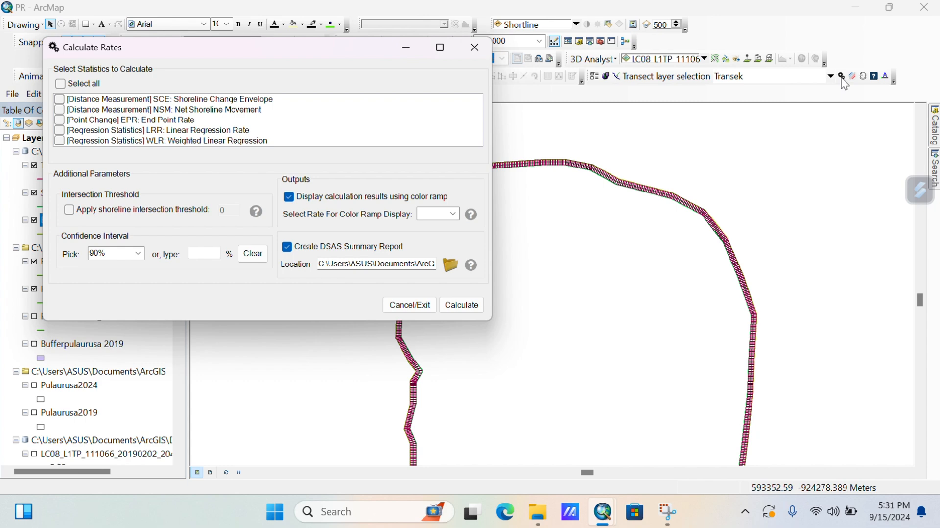
{"action": "left_click", "coordinate": [60, 110]}
{"action": "left_click", "coordinate": [60, 120]}
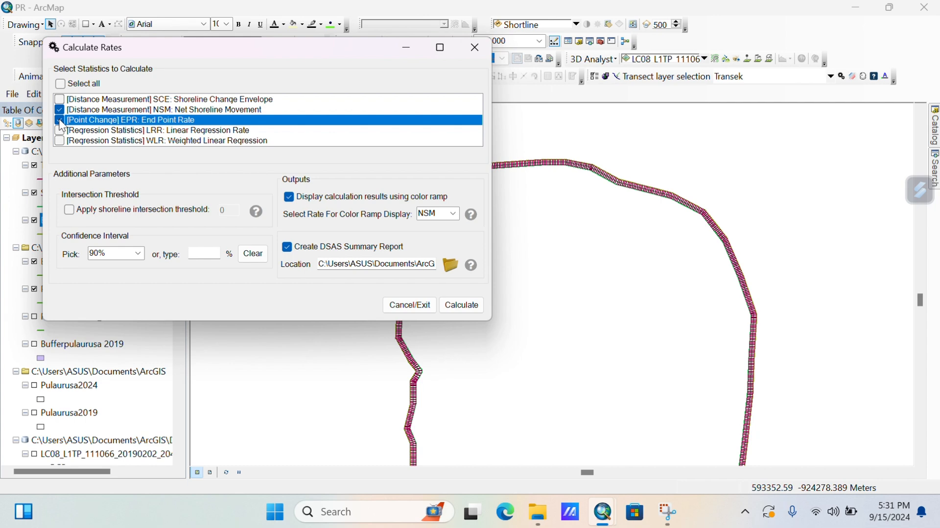
{"action": "left_click", "coordinate": [458, 304]}
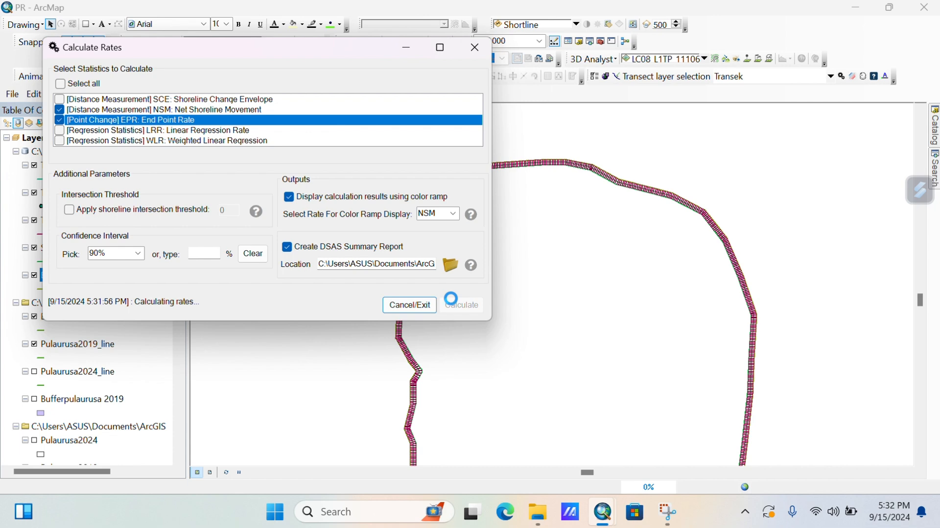
{"action": "left_click", "coordinate": [409, 306]}
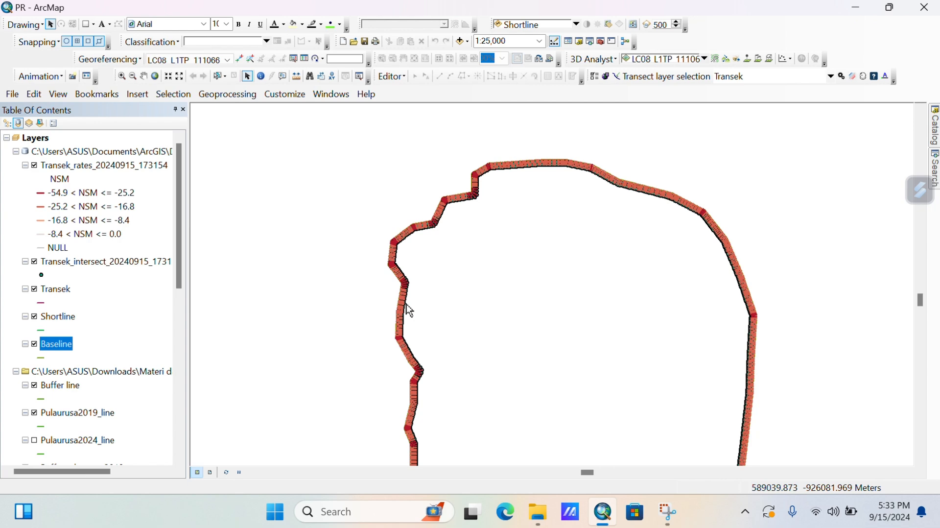
Review the NSM and EPR values in the Transek_rates attribute table.
{"action": "right_click", "coordinate": [162, 164]}
{"action": "left_click", "coordinate": [180, 209]}
{"action": "left_click", "coordinate": [532, 221]}
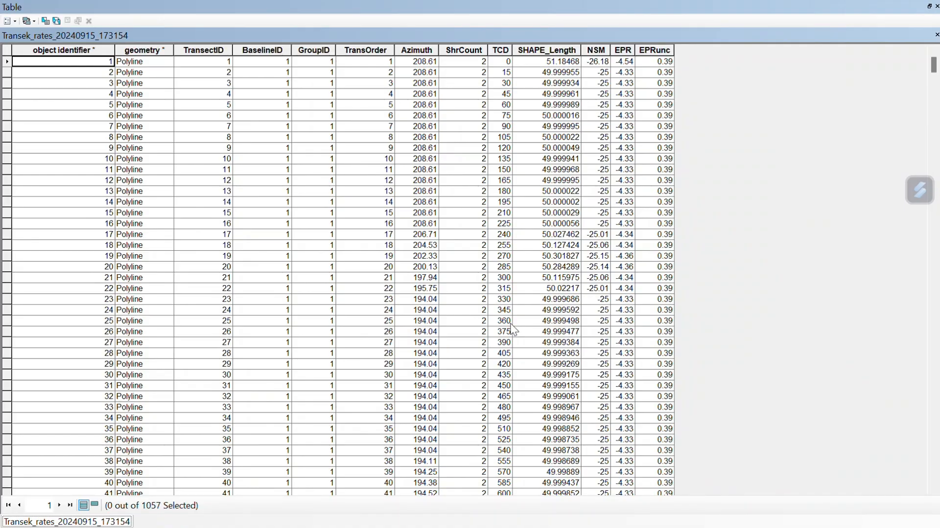
{"action": "scroll", "coordinate": [510, 323], "scroll_direction": "down", "scroll_amount": 20}
{"action": "scroll", "coordinate": [510, 323], "scroll_direction": "up", "scroll_amount": 15}
{"action": "left_click", "coordinate": [929, 6]}
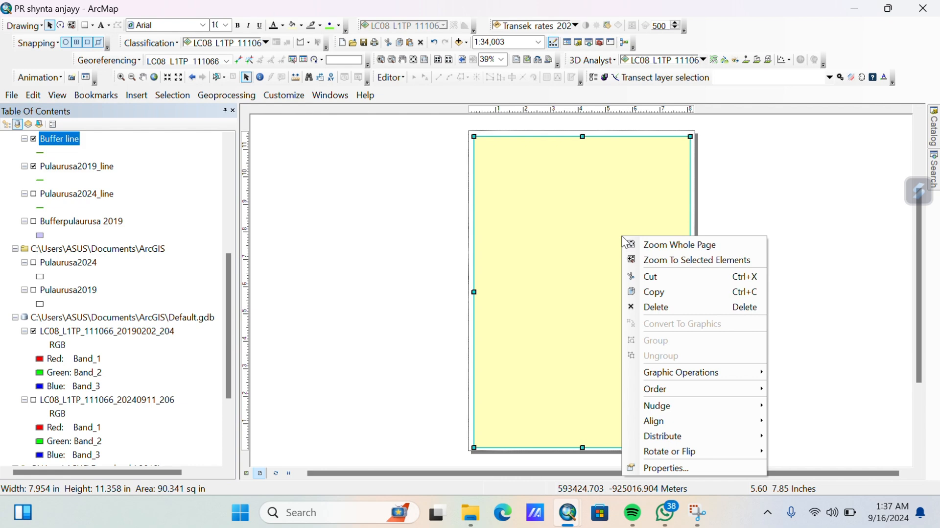
Give the layout frame a thicker outline.
{"action": "left_click", "coordinate": [662, 466]}
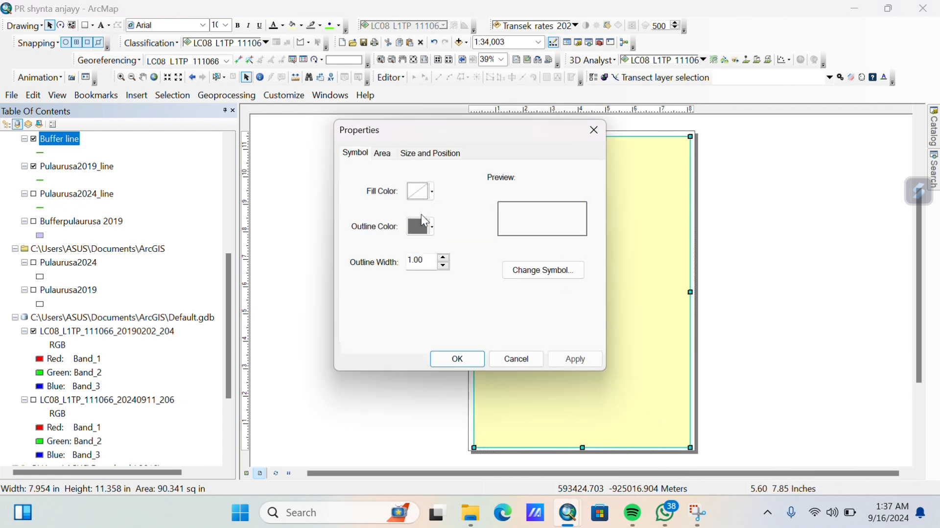
{"action": "left_click", "coordinate": [443, 258]}
{"action": "left_click", "coordinate": [457, 359]}
{"action": "left_click", "coordinate": [586, 310]}
{"action": "left_click", "coordinate": [372, 191]}
Draw a title box across the page top with no fill and a 1.50 outline.
{"action": "left_click", "coordinate": [85, 25]}
{"action": "left_click_drag", "start_coordinate": [479, 141], "coordinate": [686, 194]}
{"action": "double_click", "coordinate": [542, 178]}
{"action": "left_click", "coordinate": [432, 191]}
{"action": "left_click", "coordinate": [448, 209]}
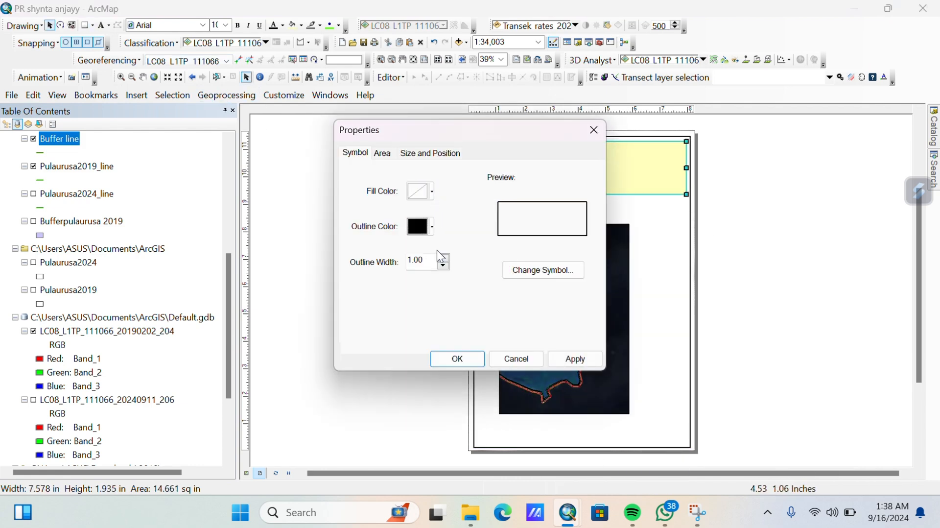
{"action": "left_click", "coordinate": [443, 257]}
{"action": "left_click", "coordinate": [457, 360]}
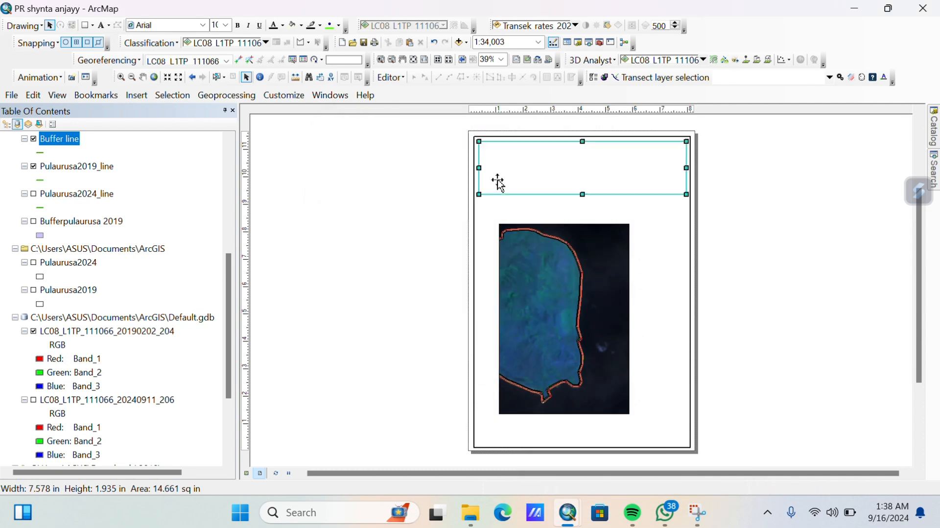
Paste the three-line PETA PERUBAHAN GARIS PANTAI title into the box and fit it.
{"action": "left_click", "coordinate": [471, 168]}
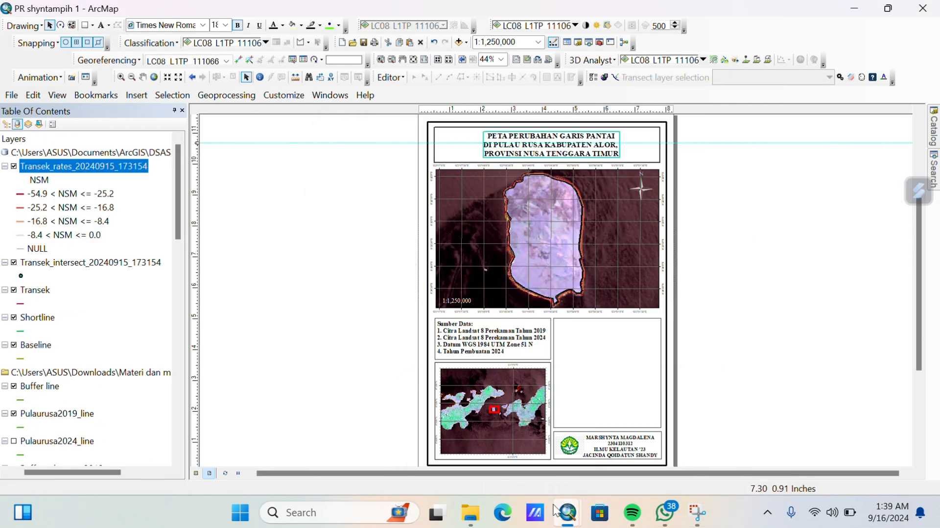
{"action": "key", "text": "ctrl+v"}
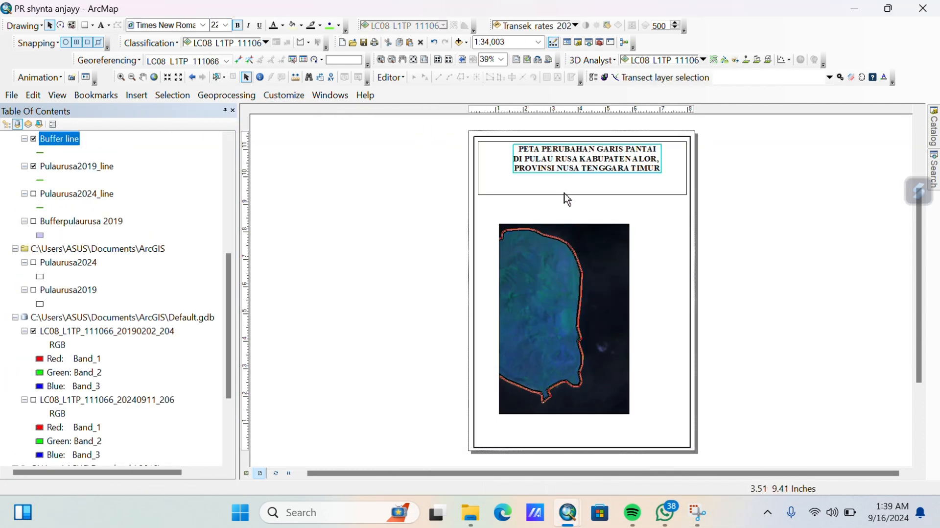
{"action": "left_click", "coordinate": [579, 177]}
{"action": "left_click_drag", "start_coordinate": [582, 195], "coordinate": [578, 178]}
Widen the map frame to the margins and move it up under the title.
{"action": "left_click", "coordinate": [602, 282]}
{"action": "left_click_drag", "start_coordinate": [629, 413], "coordinate": [687, 332]}
{"action": "left_click_drag", "start_coordinate": [499, 277], "coordinate": [479, 274]}
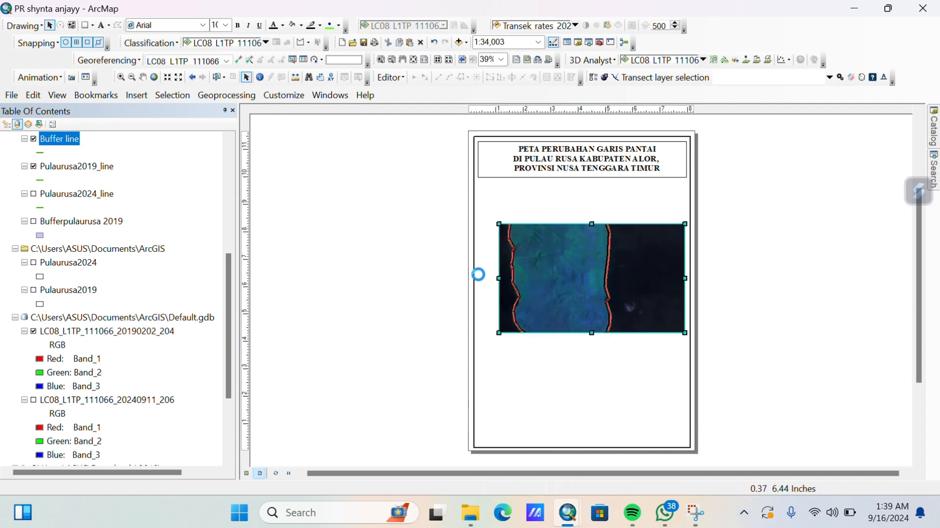
{"action": "left_click_drag", "start_coordinate": [591, 264], "coordinate": [592, 200]}
Insert a legend with default wizard settings and place it left of the page.
{"action": "left_click", "coordinate": [96, 95]}
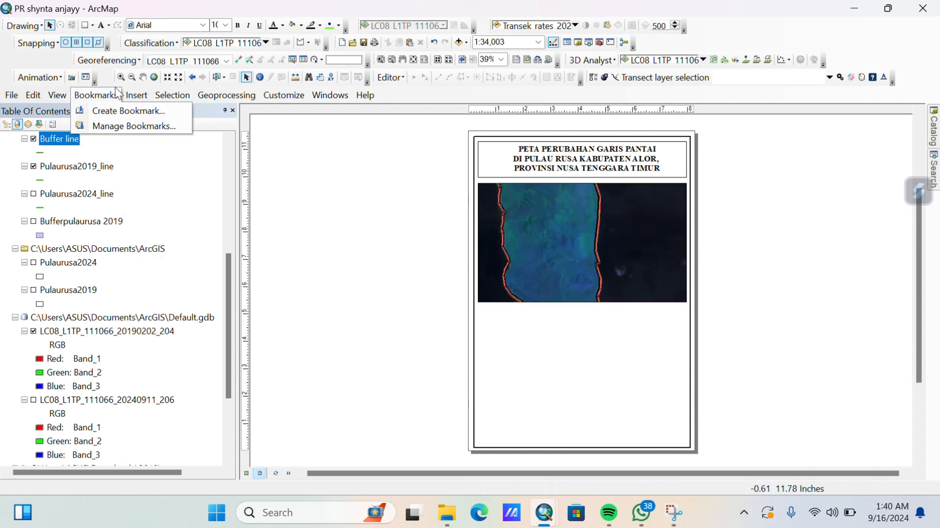
{"action": "left_click", "coordinate": [137, 95]}
{"action": "left_click", "coordinate": [187, 197]}
{"action": "left_click", "coordinate": [599, 393]}
{"action": "left_click", "coordinate": [598, 394]}
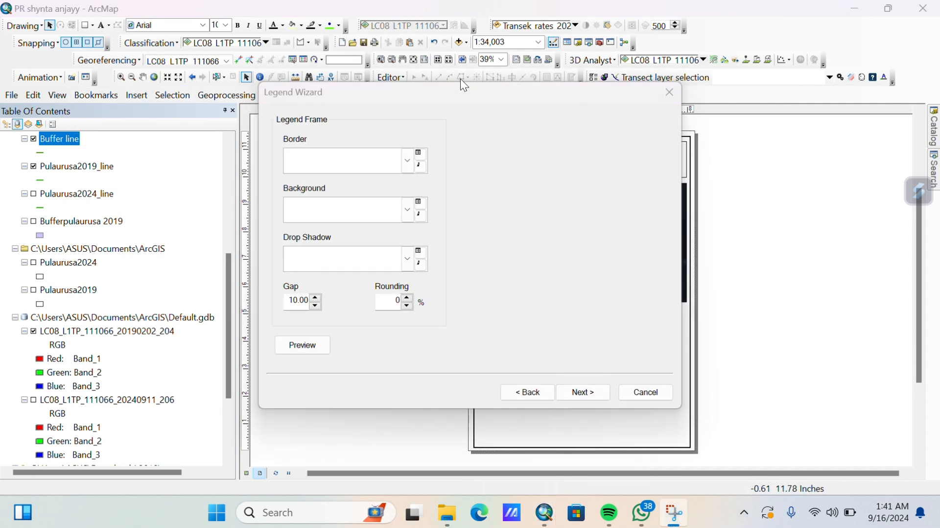
{"action": "left_click", "coordinate": [599, 393]}
{"action": "left_click", "coordinate": [599, 393]}
{"action": "left_click", "coordinate": [598, 393]}
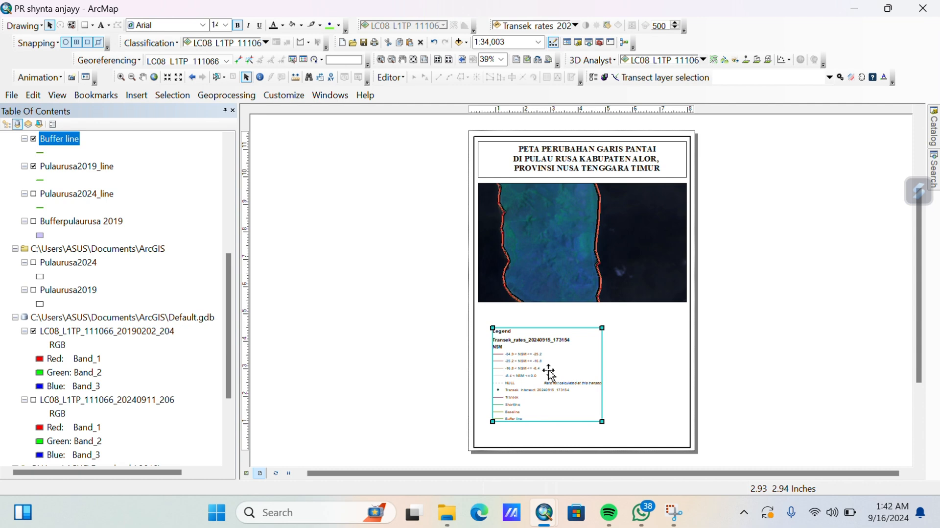
{"action": "left_click_drag", "start_coordinate": [568, 382], "coordinate": [398, 317]}
{"action": "left_click", "coordinate": [131, 77]}
Zoom out and pan the map frame so the whole island is centred.
{"action": "left_click", "coordinate": [593, 242]}
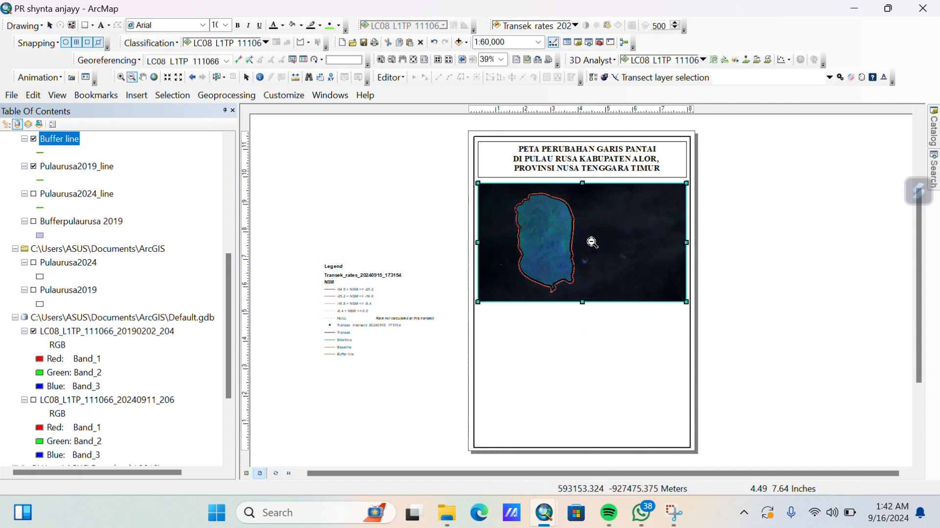
{"action": "left_click", "coordinate": [246, 77]}
{"action": "left_click_drag", "start_coordinate": [686, 242], "coordinate": [601, 242]}
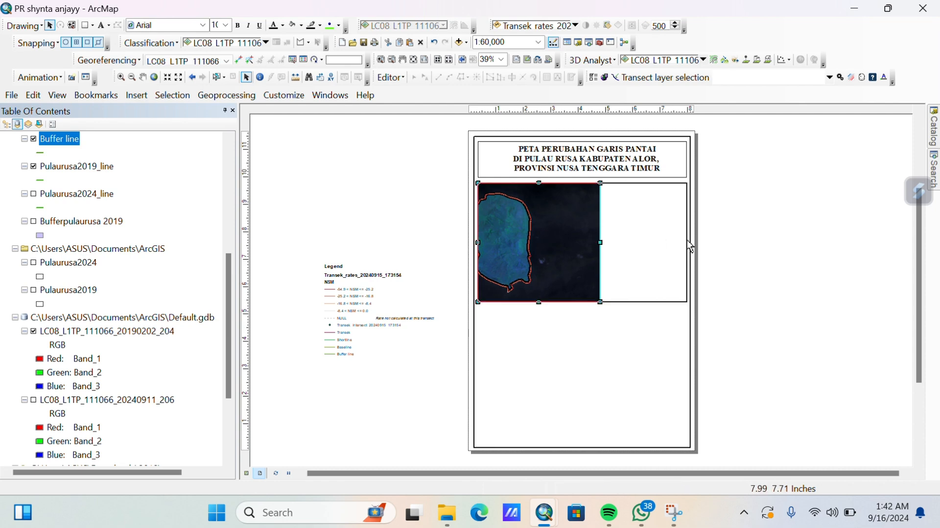
{"action": "left_click_drag", "start_coordinate": [688, 240], "coordinate": [687, 242]}
{"action": "left_click", "coordinate": [142, 77]}
{"action": "left_click_drag", "start_coordinate": [615, 223], "coordinate": [653, 222]}
Add a line graticule grid with 0.25 intervals and draw a rectangle below the map.
{"action": "left_click", "coordinate": [491, 55]}
{"action": "left_click", "coordinate": [482, 55]}
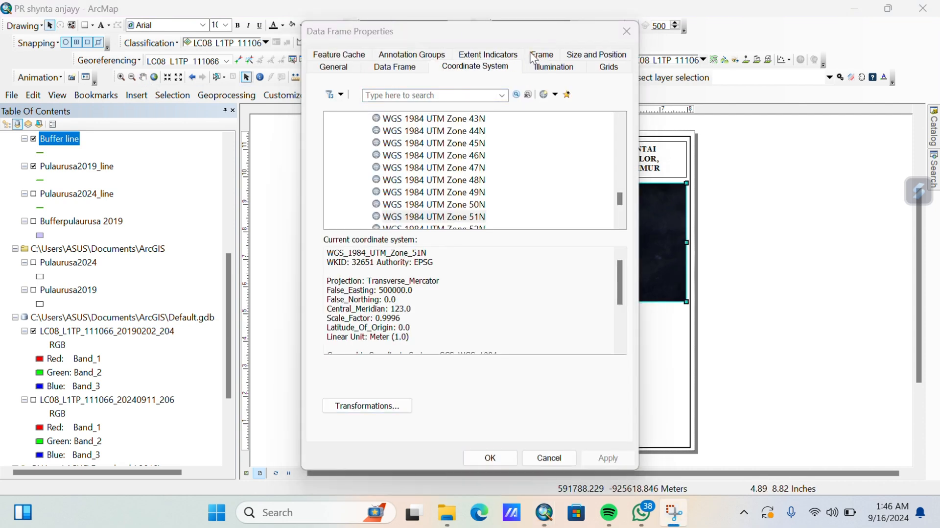
{"action": "left_click", "coordinate": [541, 55]}
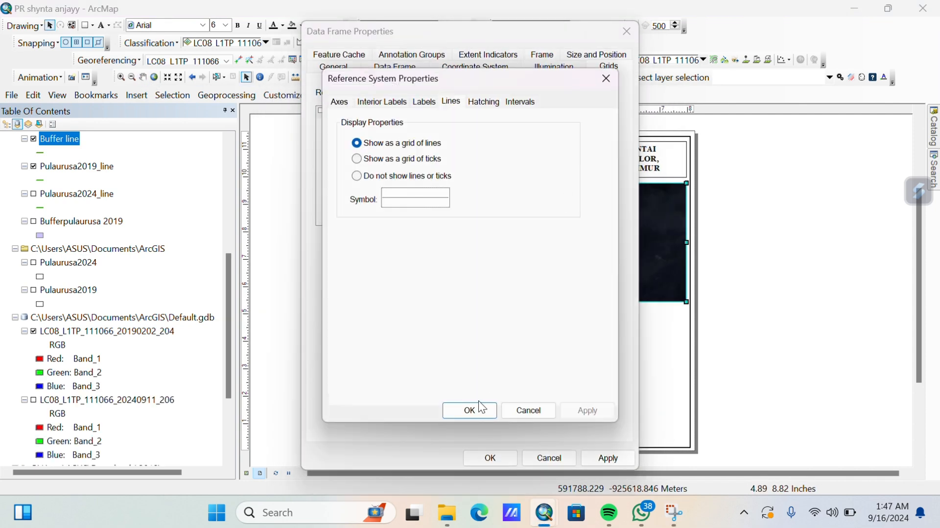
{"action": "left_click", "coordinate": [482, 407]}
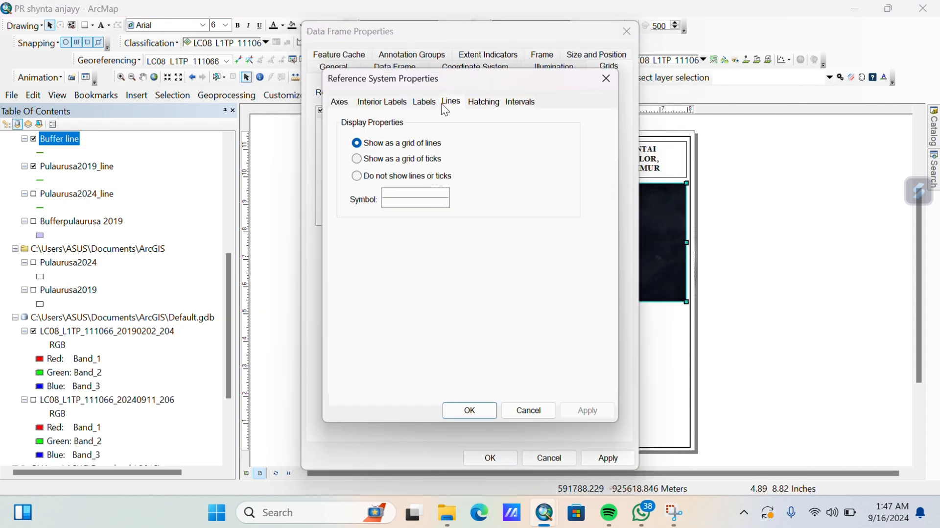
{"action": "left_click", "coordinate": [521, 101]}
{"action": "key", "text": "Tab"}
{"action": "type", "text": "0.25"}
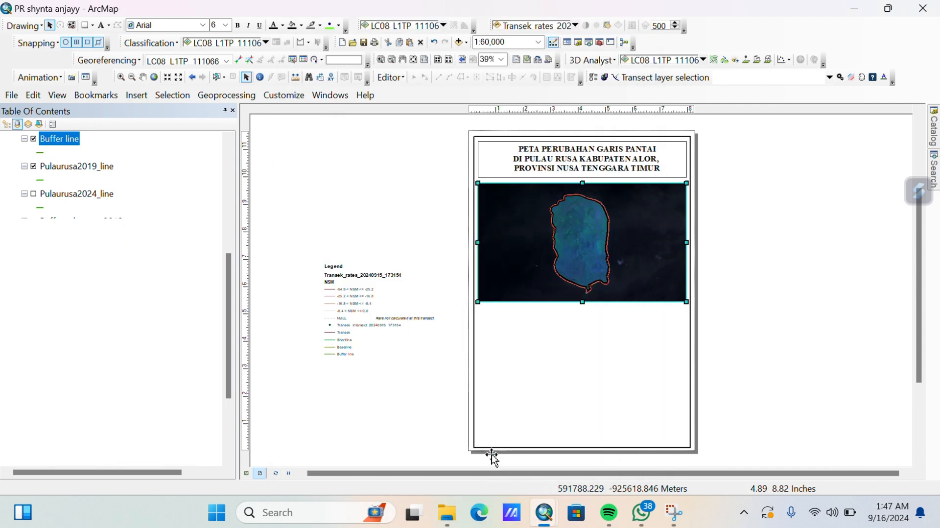
{"action": "double_click", "coordinate": [510, 255]}
{"action": "key", "text": "Escape"}
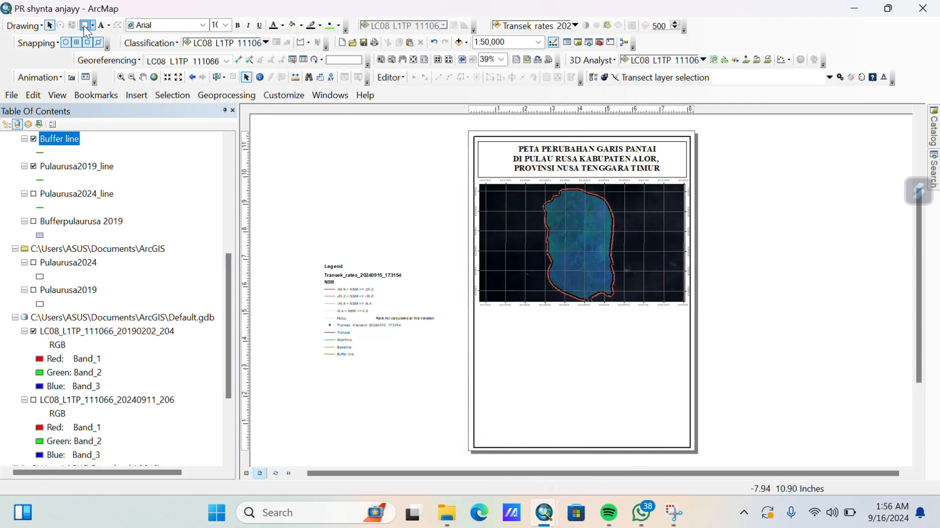
{"action": "left_click_drag", "start_coordinate": [481, 312], "coordinate": [569, 442]}
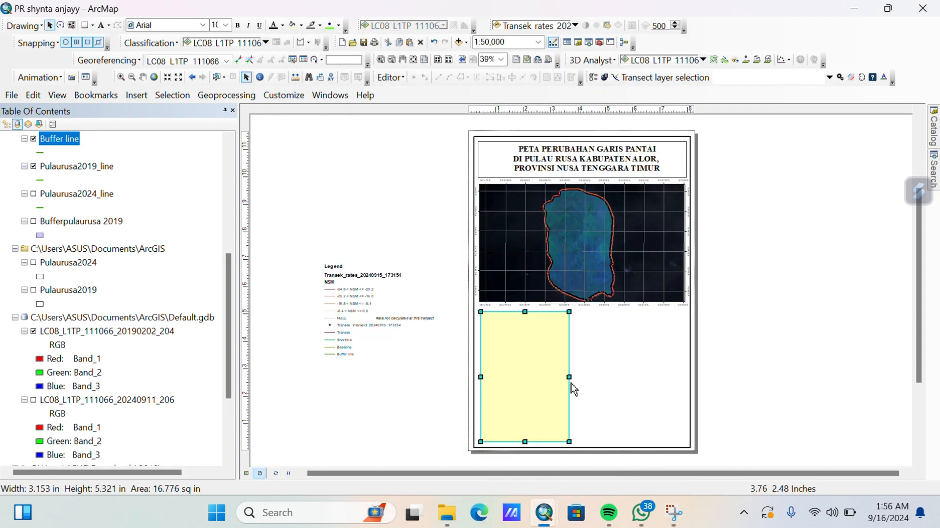
Resize and position the new rectangle just under the map frame.
{"action": "left_click_drag", "start_coordinate": [570, 377], "coordinate": [585, 376]}
{"action": "left_click_drag", "start_coordinate": [482, 379], "coordinate": [483, 383]}
{"action": "left_click", "coordinate": [496, 363]}
{"action": "left_click", "coordinate": [530, 355]}
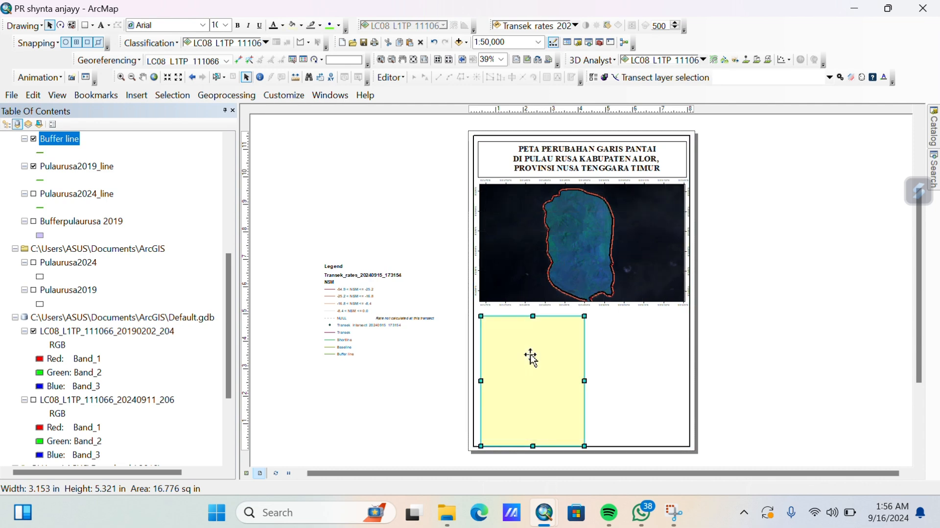
{"action": "left_click_drag", "start_coordinate": [531, 357], "coordinate": [519, 364]}
{"action": "left_click_drag", "start_coordinate": [533, 439], "coordinate": [533, 442]}
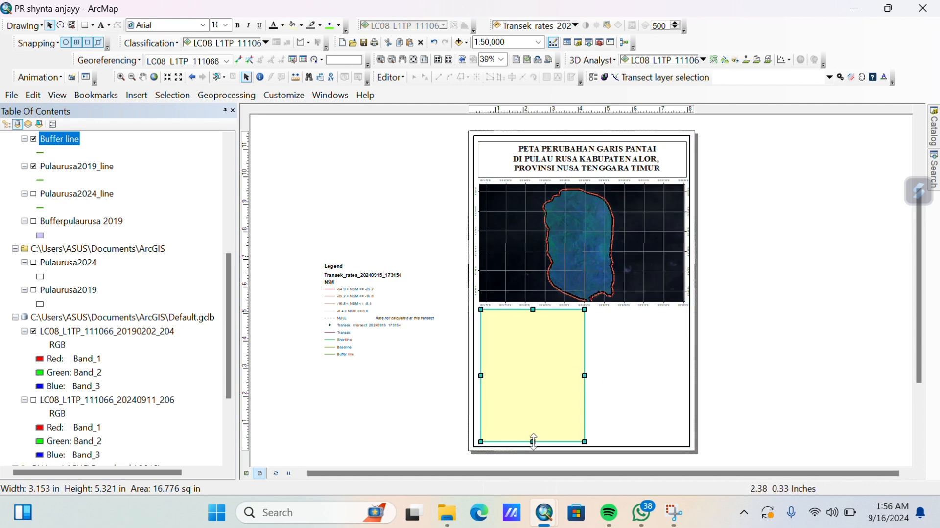
Give the rectangle no fill and a black outline.
{"action": "right_click", "coordinate": [522, 392]}
{"action": "left_click", "coordinate": [551, 385]}
{"action": "left_click", "coordinate": [432, 191]}
{"action": "left_click", "coordinate": [458, 210]}
{"action": "left_click", "coordinate": [431, 227]}
{"action": "left_click", "coordinate": [414, 343]}
{"action": "left_click", "coordinate": [426, 258]}
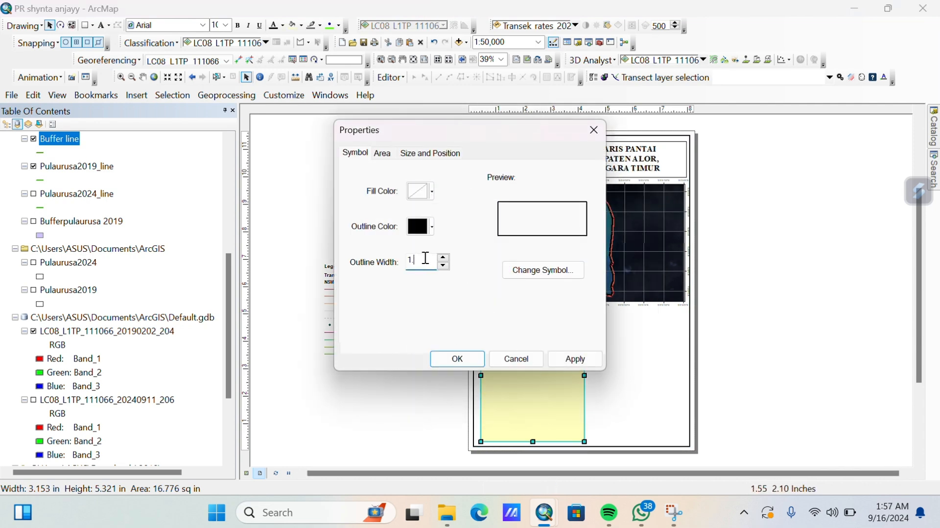
{"action": "key", "text": "Return"}
Change the legend heading to 'Legenda' at font size 20 and move it into the box.
{"action": "left_click", "coordinate": [335, 266]}
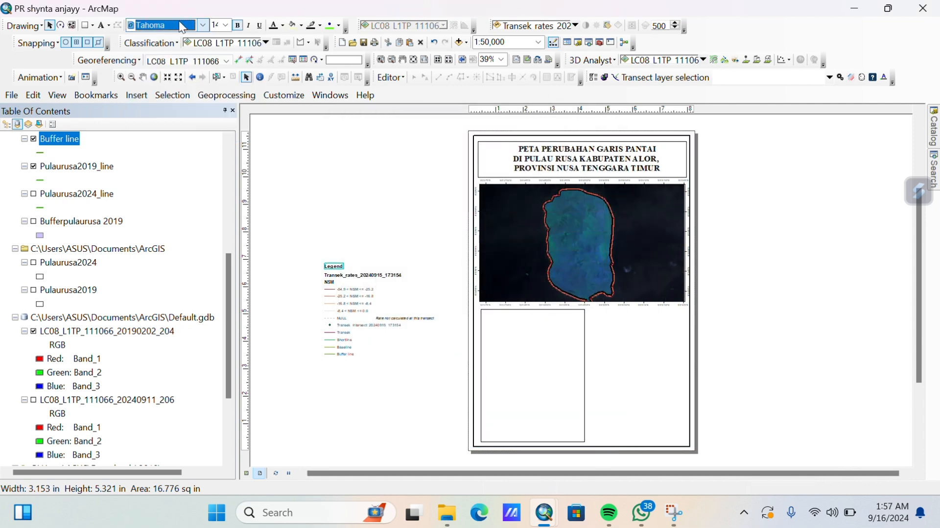
{"action": "double_click", "coordinate": [335, 265]}
{"action": "type", "text": "a"}
{"action": "left_click", "coordinate": [456, 376]}
{"action": "left_click", "coordinate": [226, 25]}
{"action": "left_click", "coordinate": [221, 59]}
{"action": "left_click", "coordinate": [224, 24]}
{"action": "left_click", "coordinate": [218, 47]}
{"action": "left_click_drag", "start_coordinate": [341, 265], "coordinate": [502, 315]}
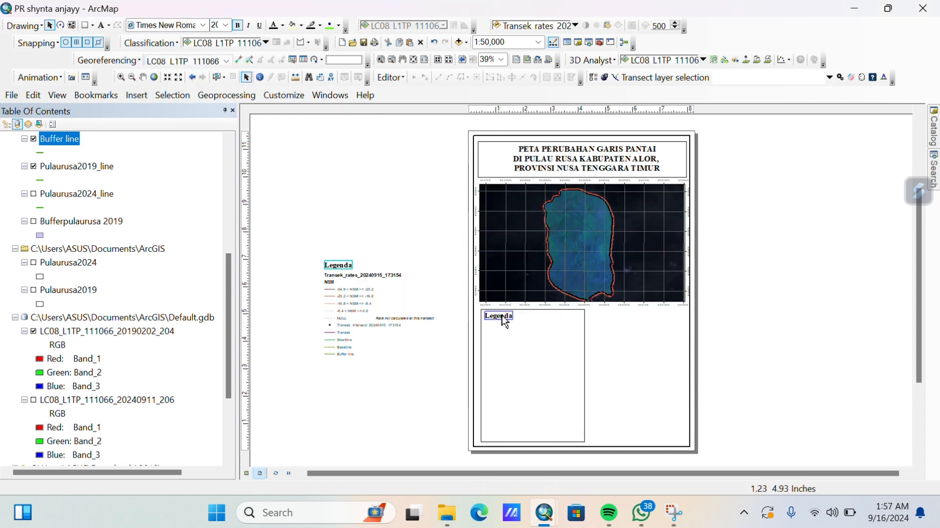
Add subtitle 'Pulau Rusa Data Tahun 2024' in Times New Roman and rename the NSM heading to EPR.
{"action": "double_click", "coordinate": [386, 277]}
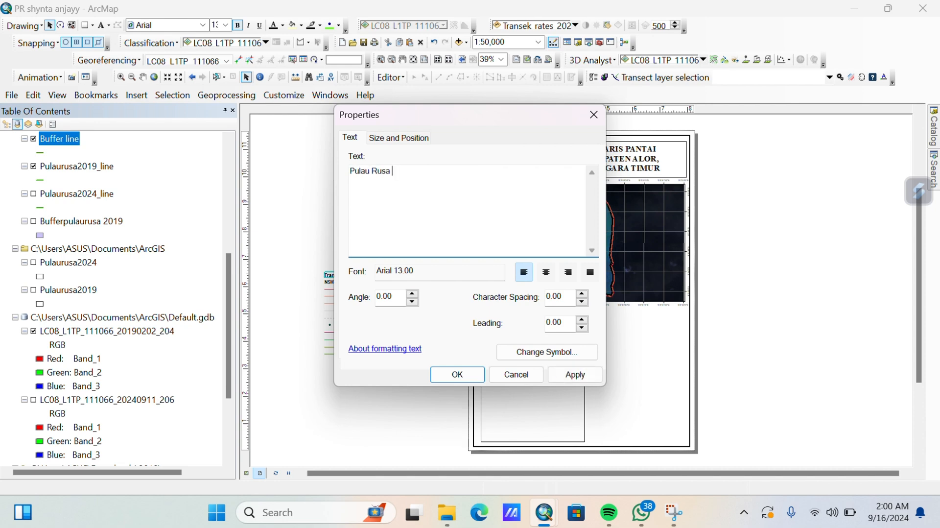
{"action": "left_click", "coordinate": [457, 374]}
{"action": "left_click", "coordinate": [203, 25]}
{"action": "left_click", "coordinate": [175, 70]}
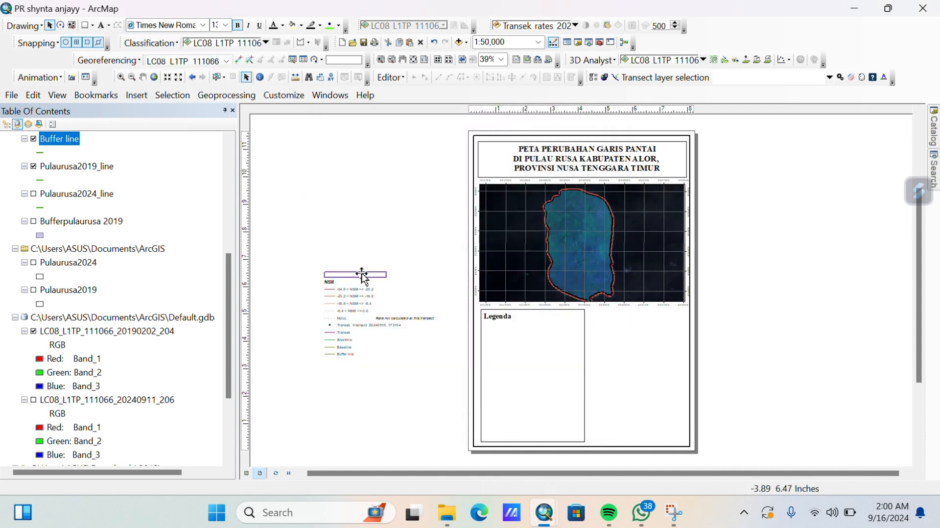
{"action": "left_click", "coordinate": [522, 330]}
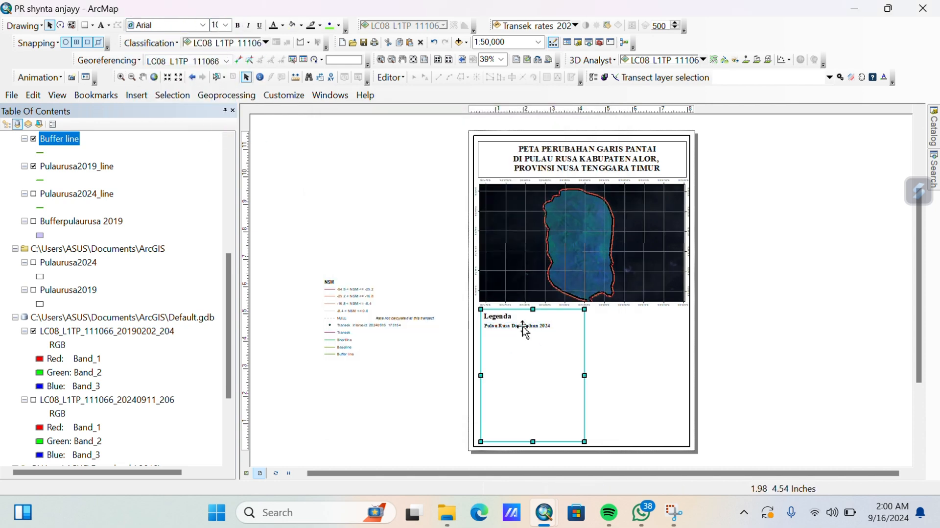
{"action": "double_click", "coordinate": [329, 283]}
{"action": "left_click", "coordinate": [456, 373]}
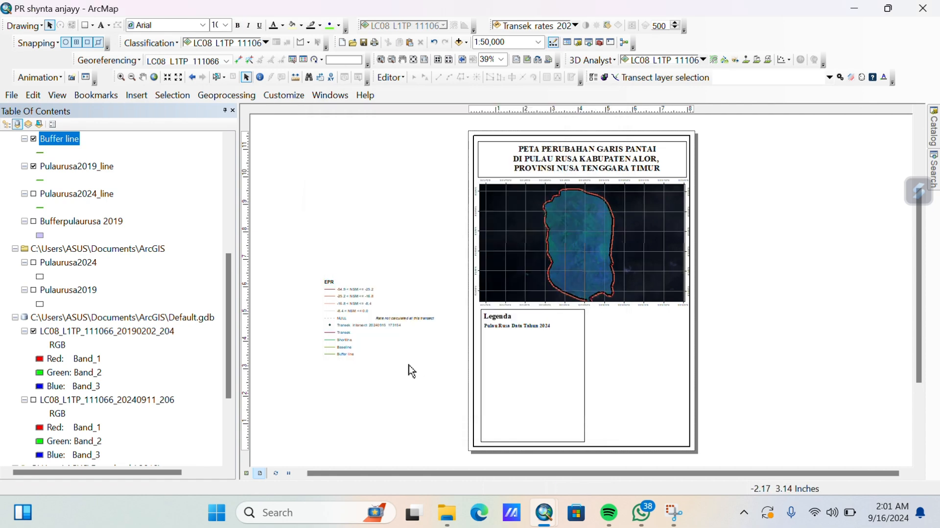
{"action": "scroll", "coordinate": [364, 367], "scroll_direction": "up", "scroll_amount": 1}
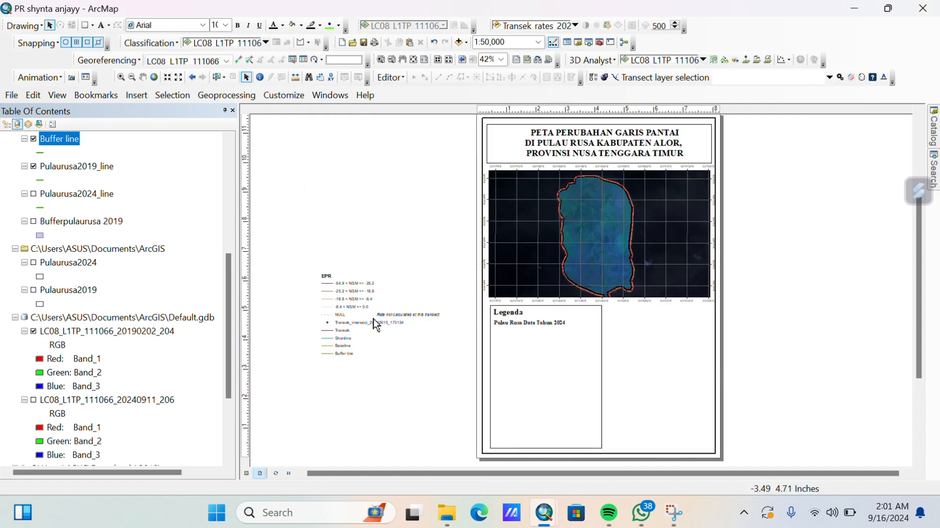
Convert the legend to graphics and rename the transect entry to 'Transek'.
{"action": "right_click", "coordinate": [390, 322]}
{"action": "left_click", "coordinate": [419, 144]}
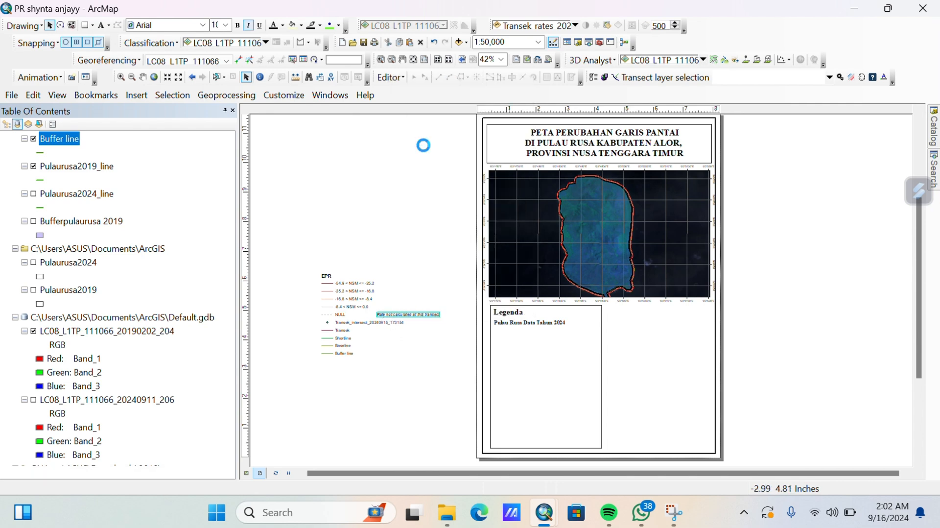
{"action": "double_click", "coordinate": [353, 323]}
{"action": "left_click", "coordinate": [458, 375]}
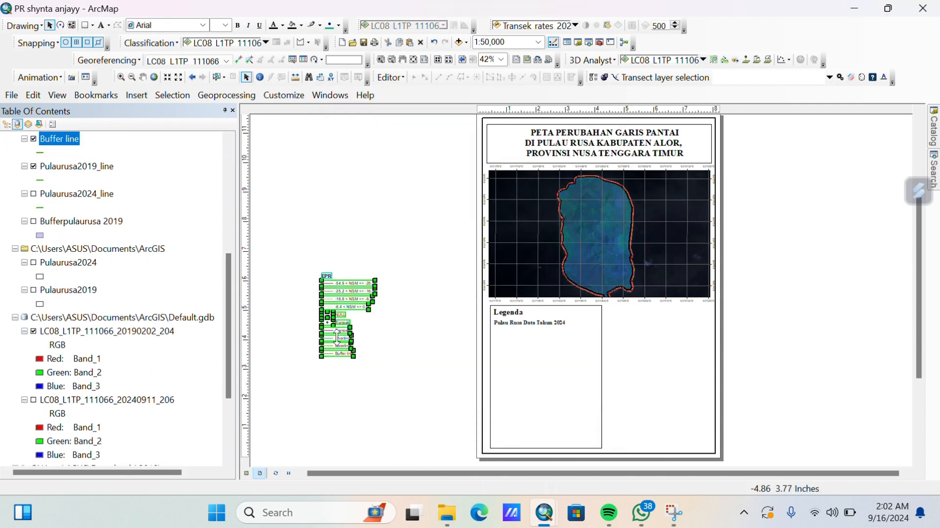
Move the legend into the Legenda box, enlarge it and set its text to Times New Roman.
{"action": "left_click_drag", "start_coordinate": [348, 309], "coordinate": [516, 364]}
{"action": "left_click_drag", "start_coordinate": [545, 413], "coordinate": [575, 430]}
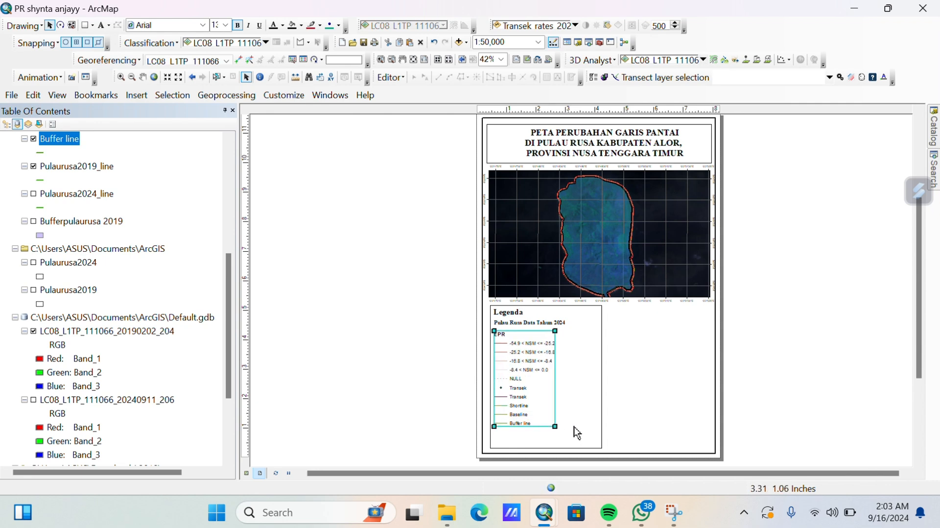
{"action": "left_click", "coordinate": [203, 25]}
{"action": "left_click", "coordinate": [198, 67]}
{"action": "double_click", "coordinate": [535, 374]}
{"action": "left_click", "coordinate": [370, 122]}
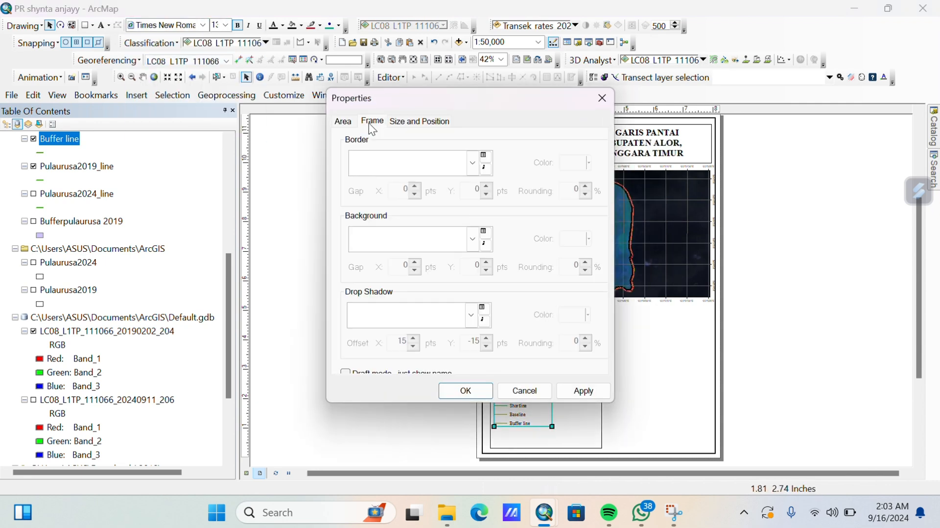
{"action": "left_click", "coordinate": [524, 390]}
{"action": "left_click_drag", "start_coordinate": [554, 427], "coordinate": [559, 437]}
Narrow the Legenda box to fit the legend and tidy the element selection.
{"action": "left_click", "coordinate": [578, 425]}
{"action": "left_click_drag", "start_coordinate": [602, 379], "coordinate": [589, 377]}
{"action": "double_click", "coordinate": [578, 378]}
{"action": "left_click", "coordinate": [594, 130]}
{"action": "left_click", "coordinate": [535, 325]}
{"action": "left_click", "coordinate": [539, 338]}
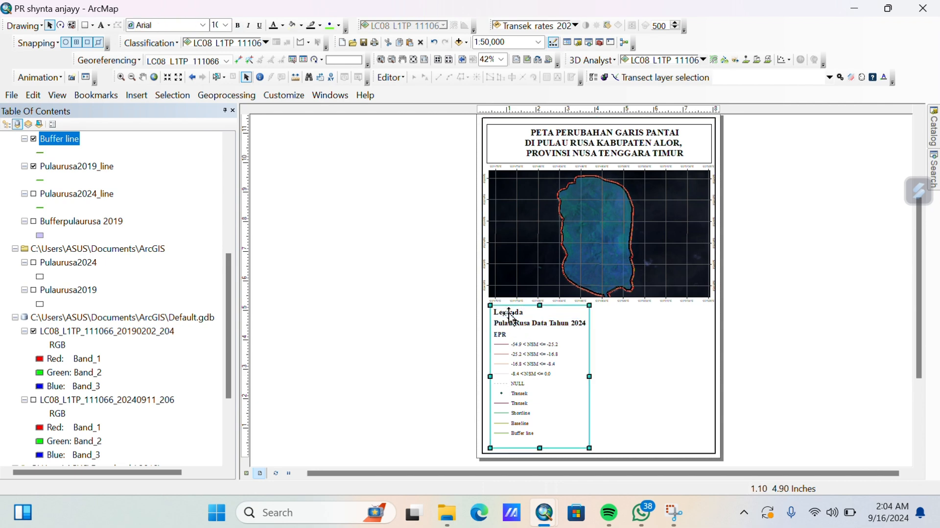
{"action": "left_click", "coordinate": [661, 343]}
{"action": "left_click", "coordinate": [539, 447]}
{"action": "left_click", "coordinate": [538, 447]}
{"action": "left_click", "coordinate": [689, 342]}
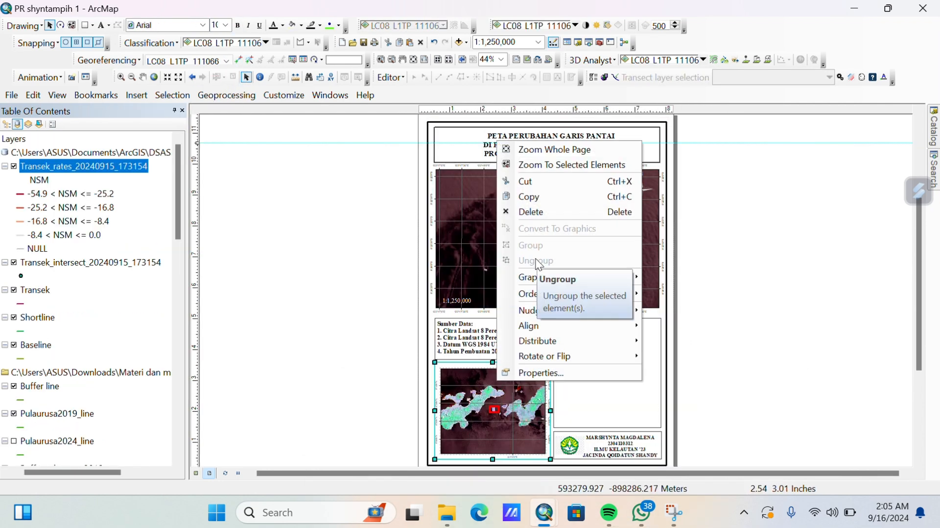
Copy the inset location map from the reference layout and paste it beside the legend.
{"action": "right_click", "coordinate": [497, 380]}
{"action": "left_click", "coordinate": [542, 277]}
{"action": "left_click", "coordinate": [622, 421]}
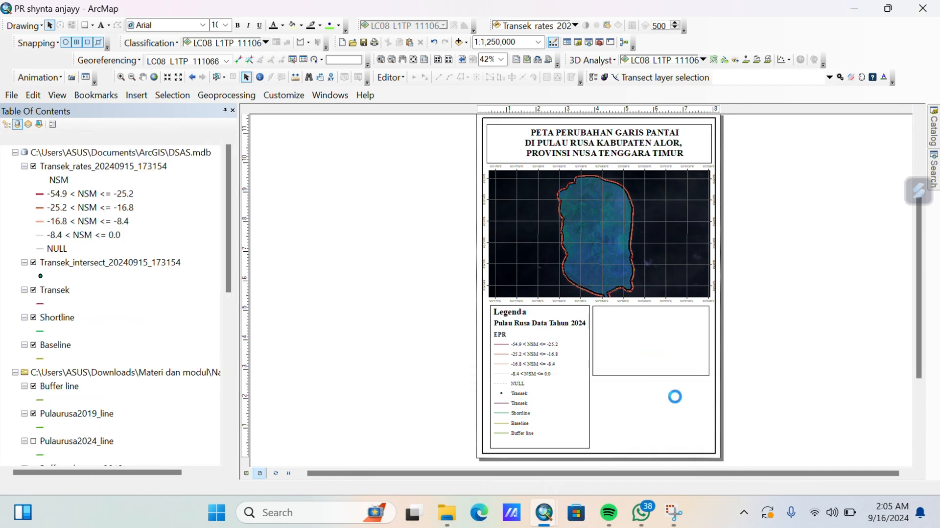
{"action": "key", "text": "ctrl+v"}
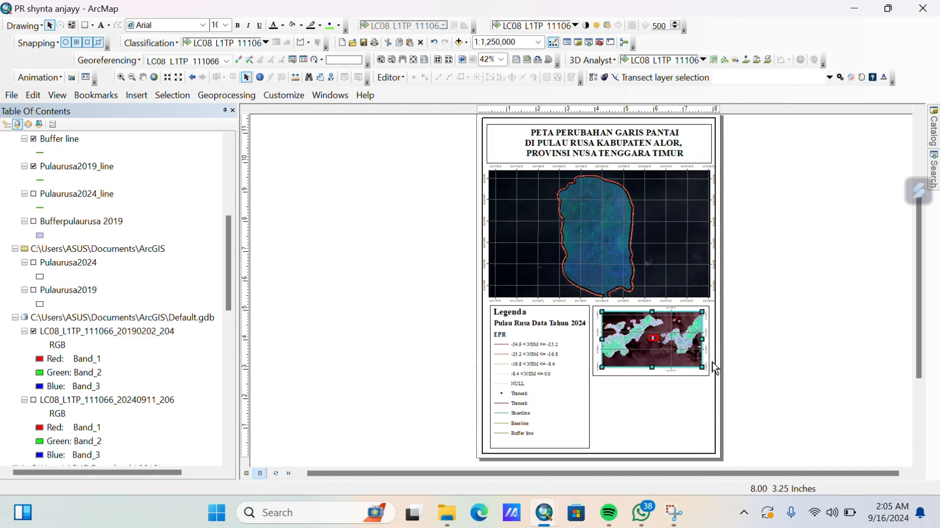
{"action": "mouse_move", "coordinate": [545, 513]}
{"action": "left_click", "coordinate": [492, 419]}
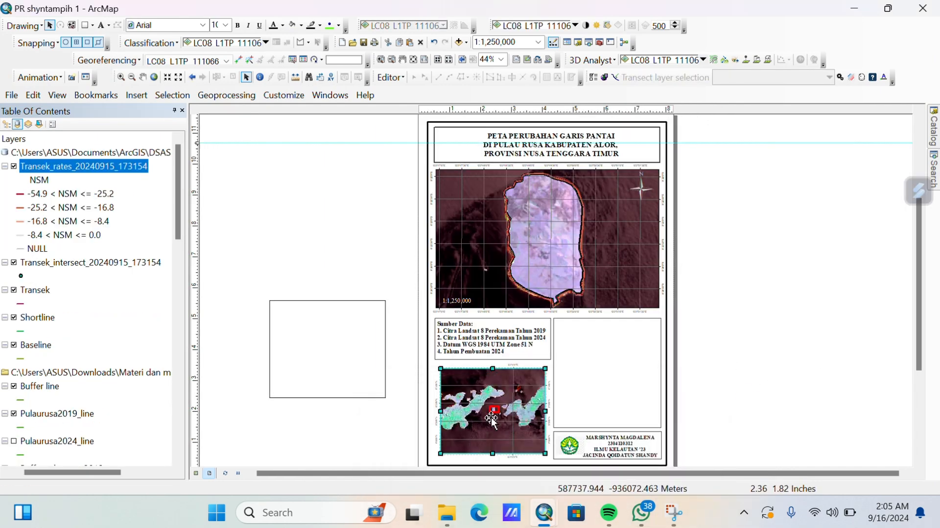